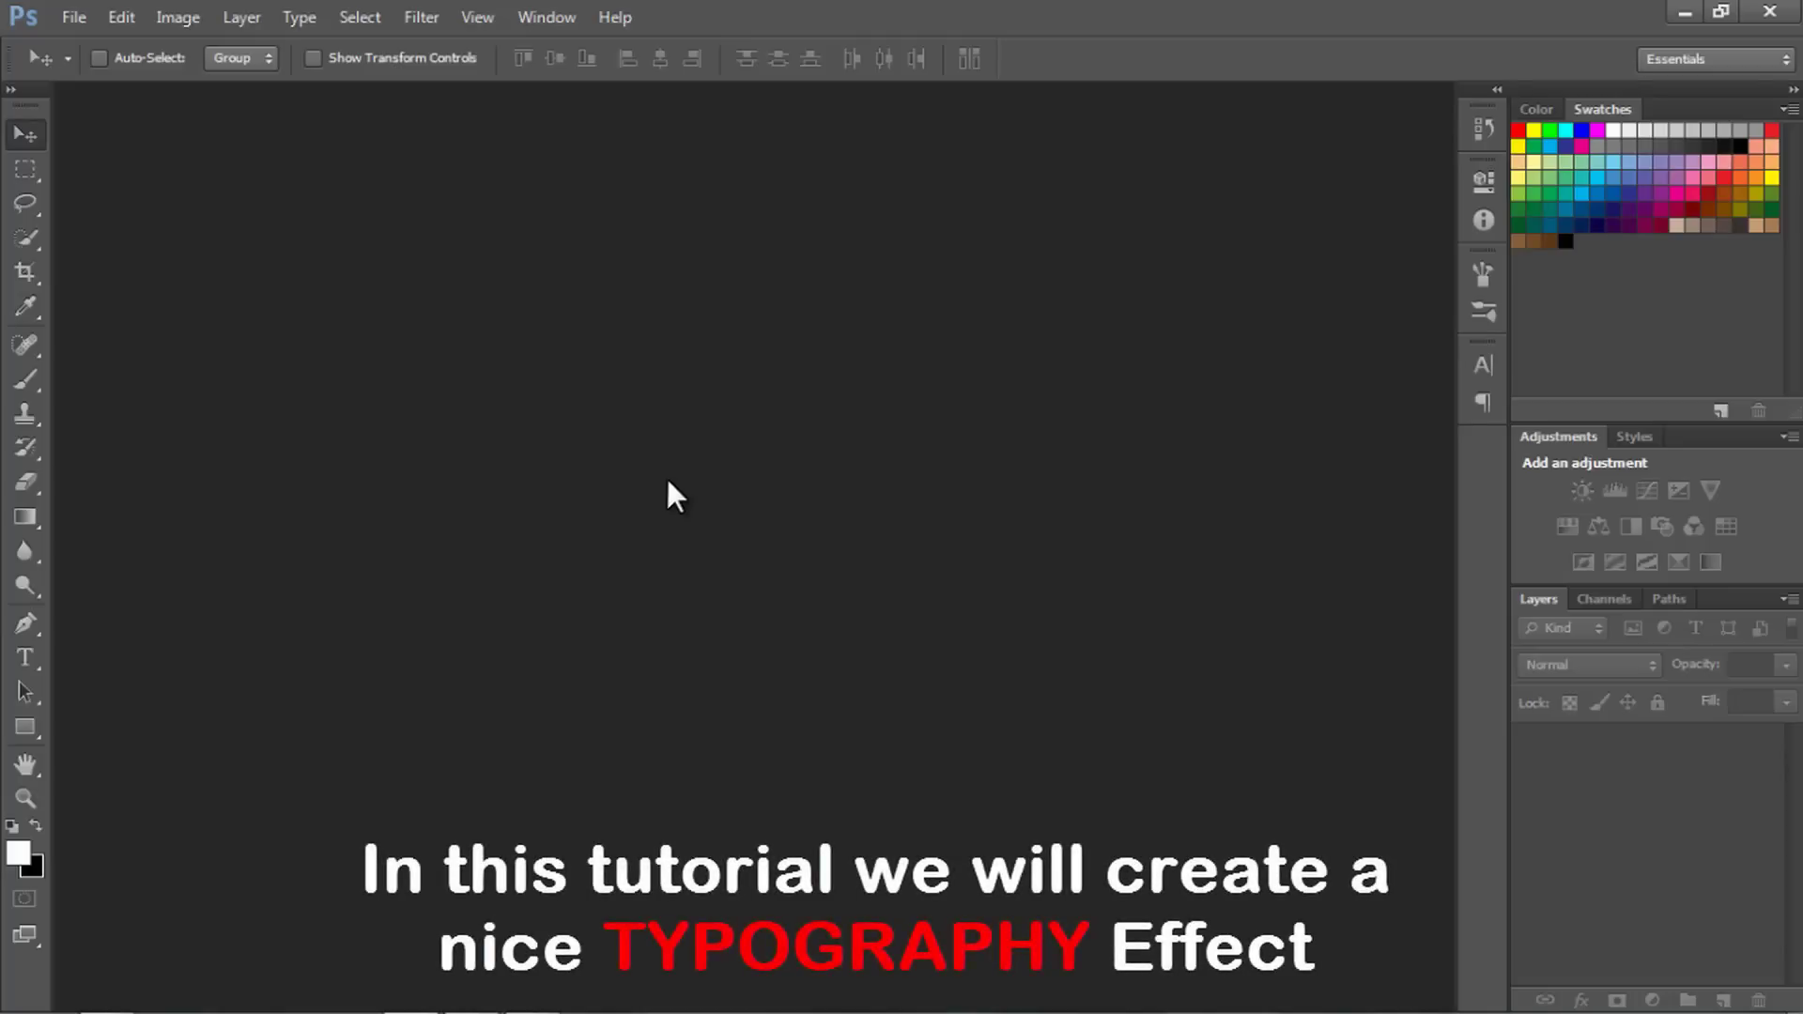
# Step: Create a new white 1920 × 1080 px document at 72 ppi
pyautogui.click(65, 21)
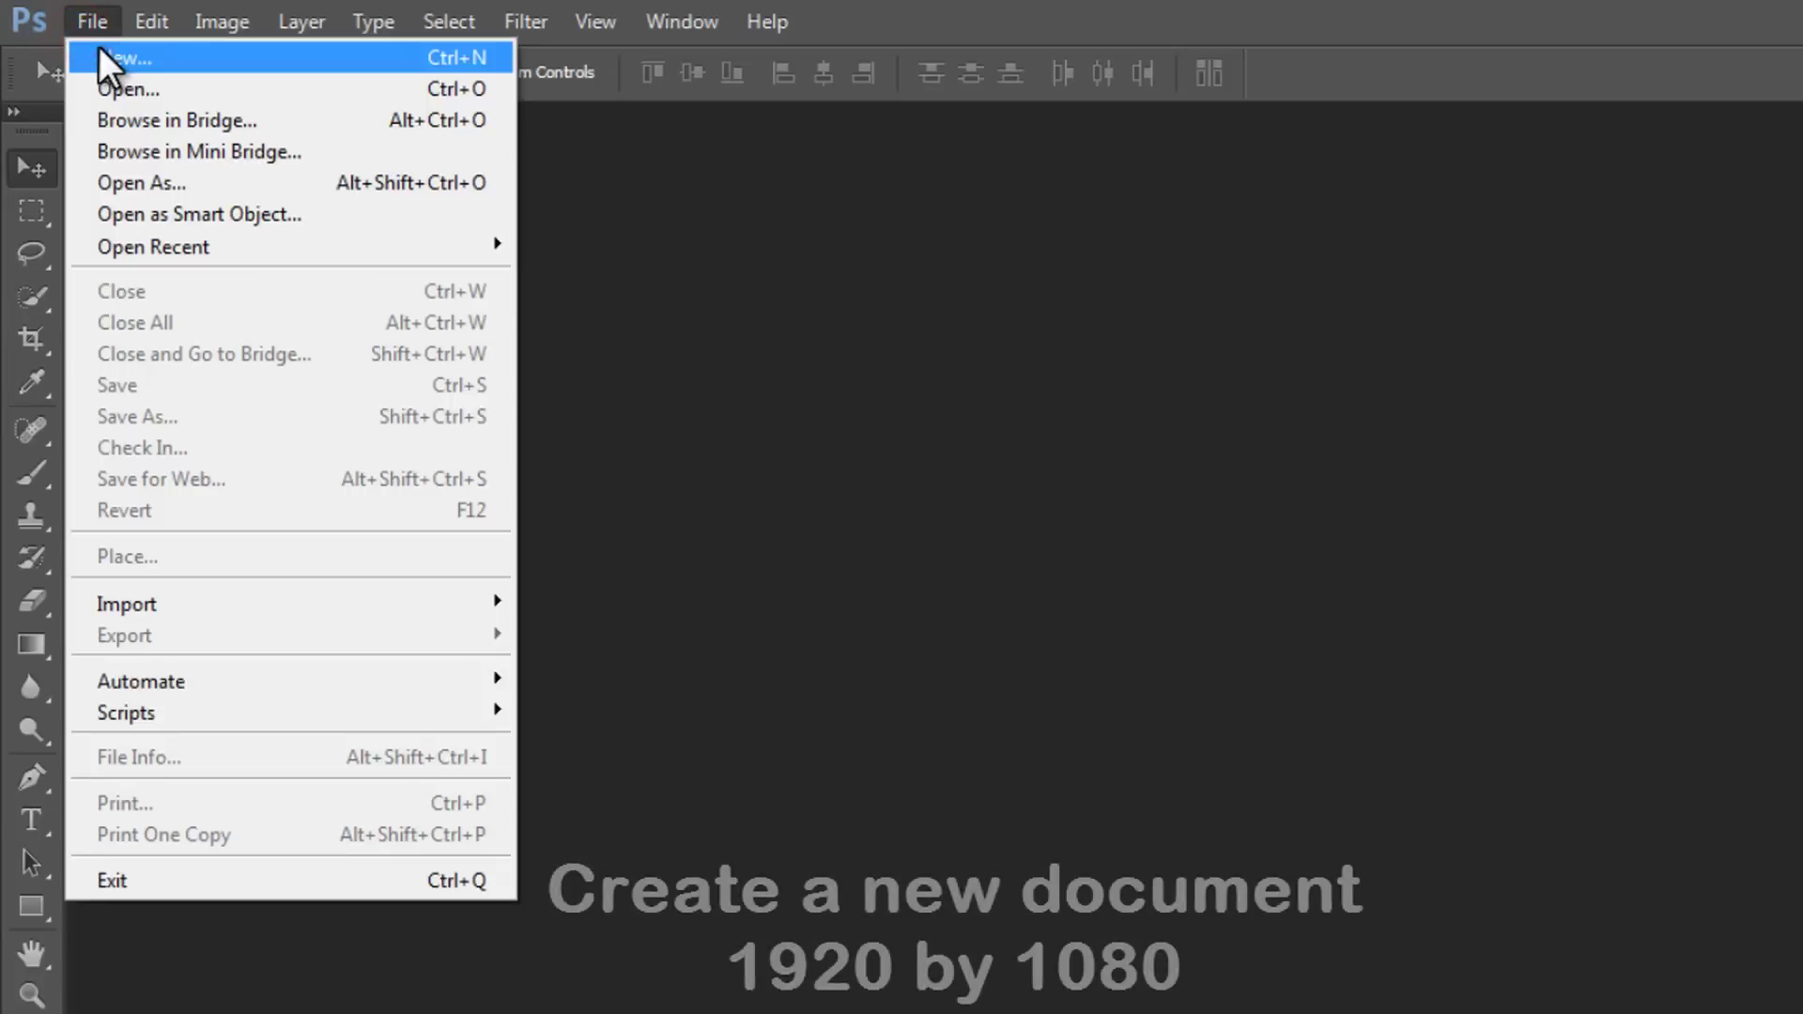
pyautogui.click(100, 55)
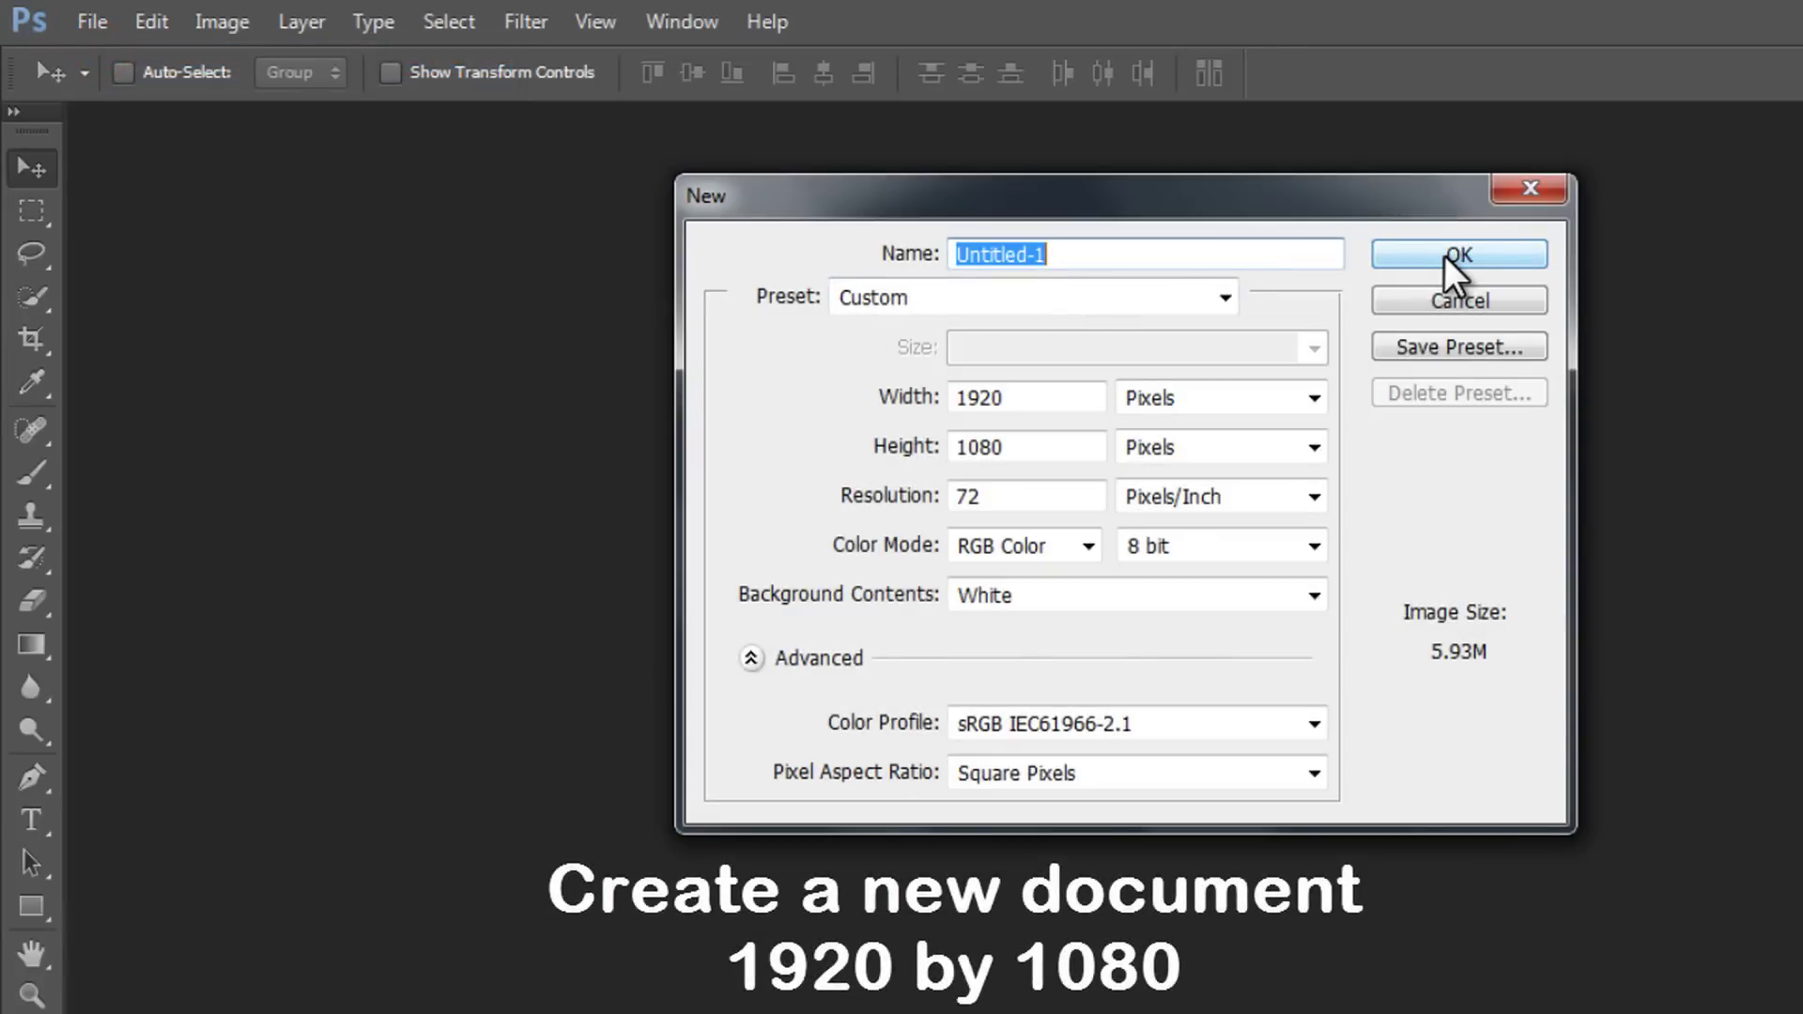
pyautogui.click(1444, 256)
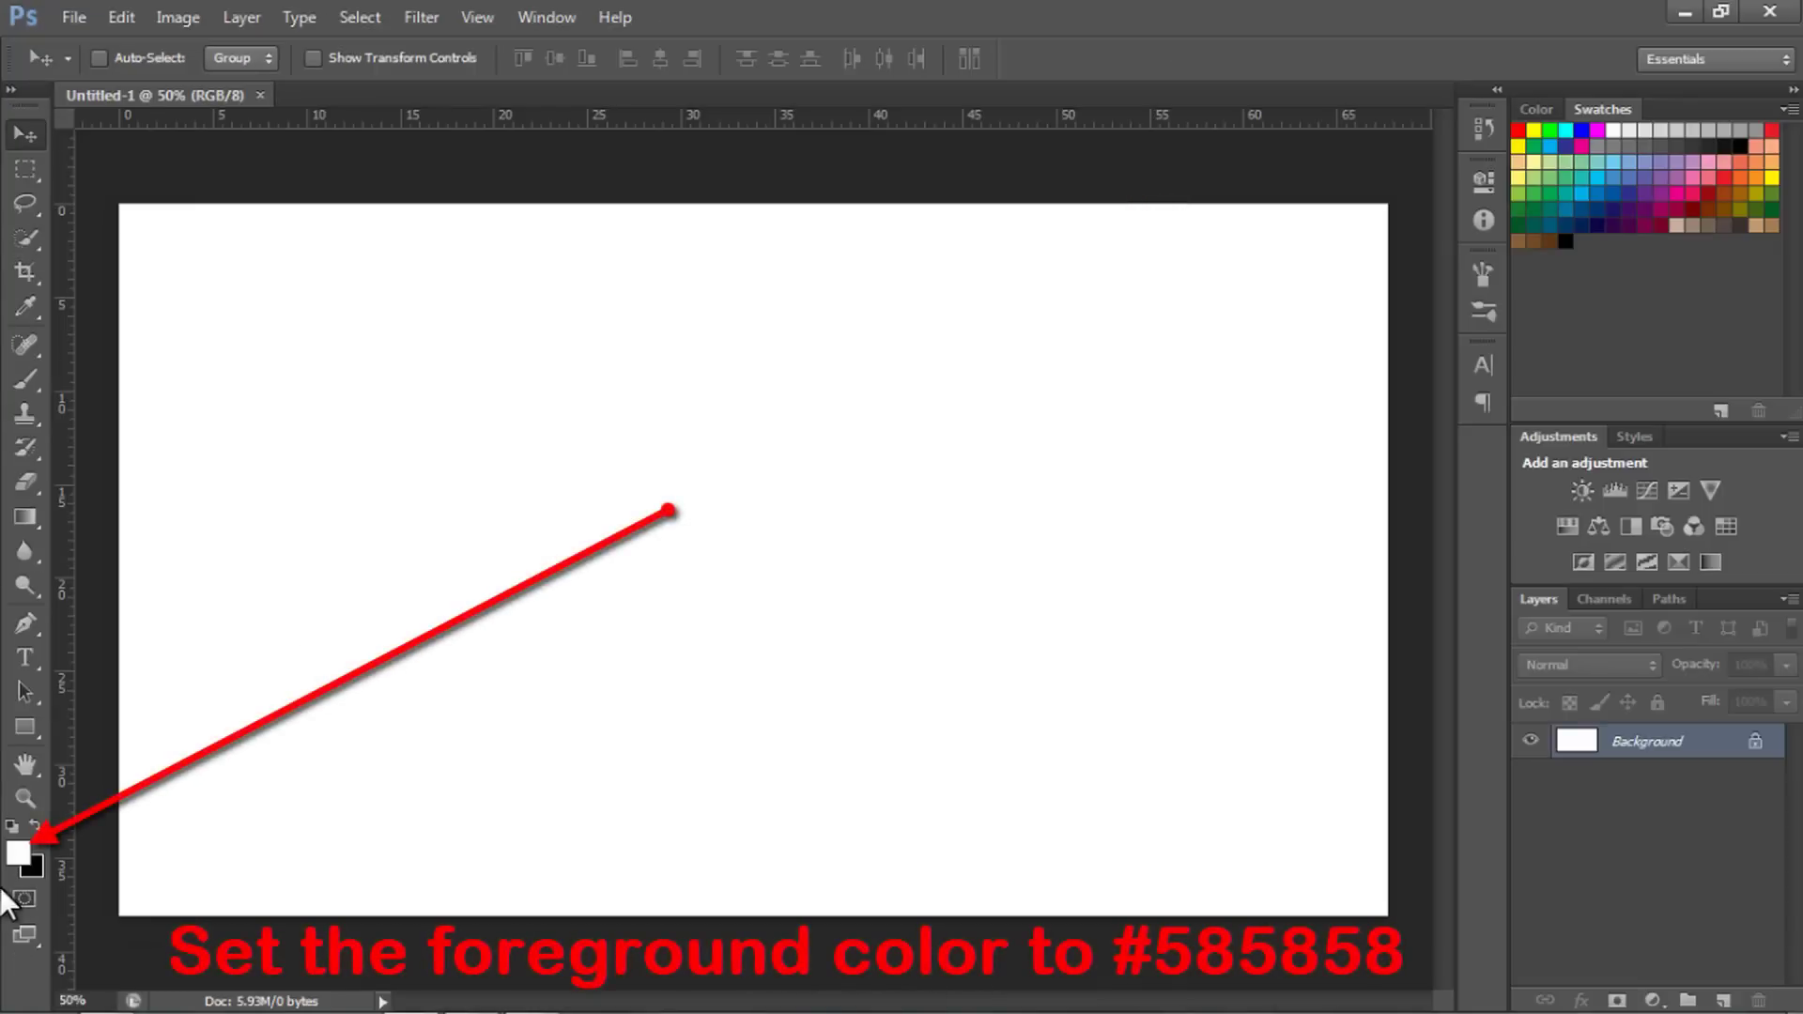
# Step: Set the foreground colour to #585858 and fill the Background layer with it
pyautogui.click(19, 852)
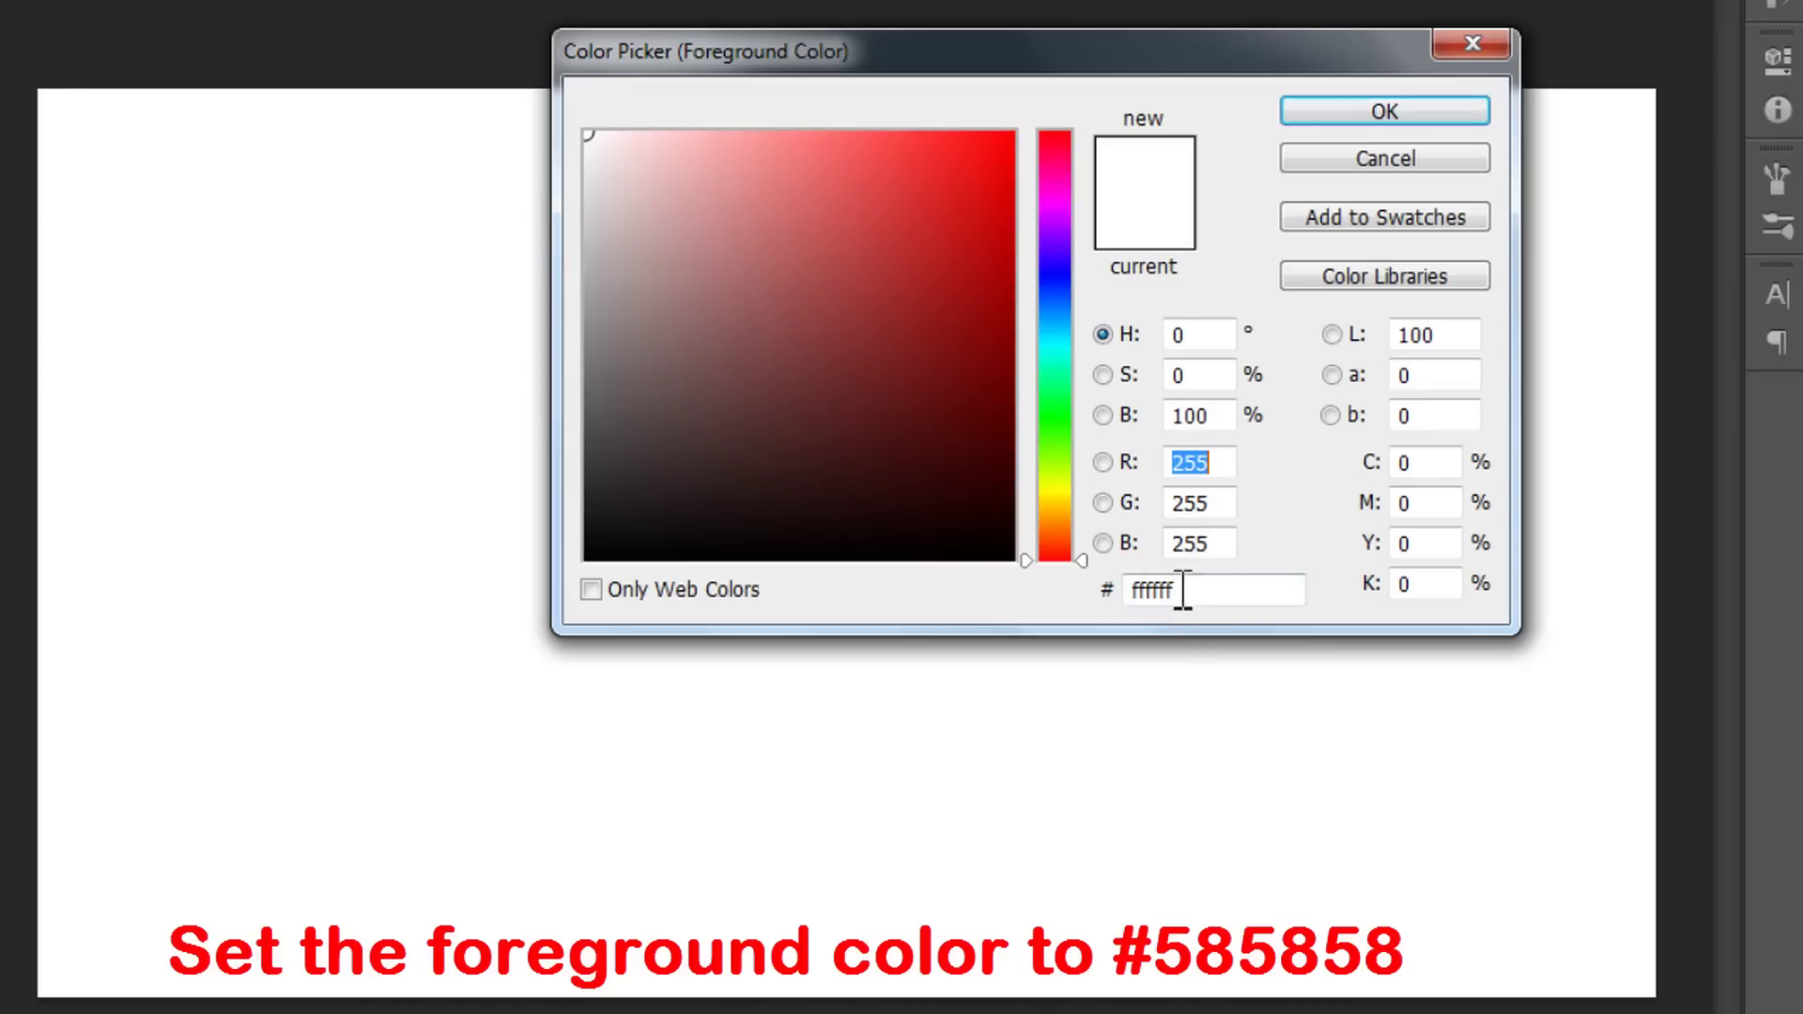
pyautogui.click(1181, 590)
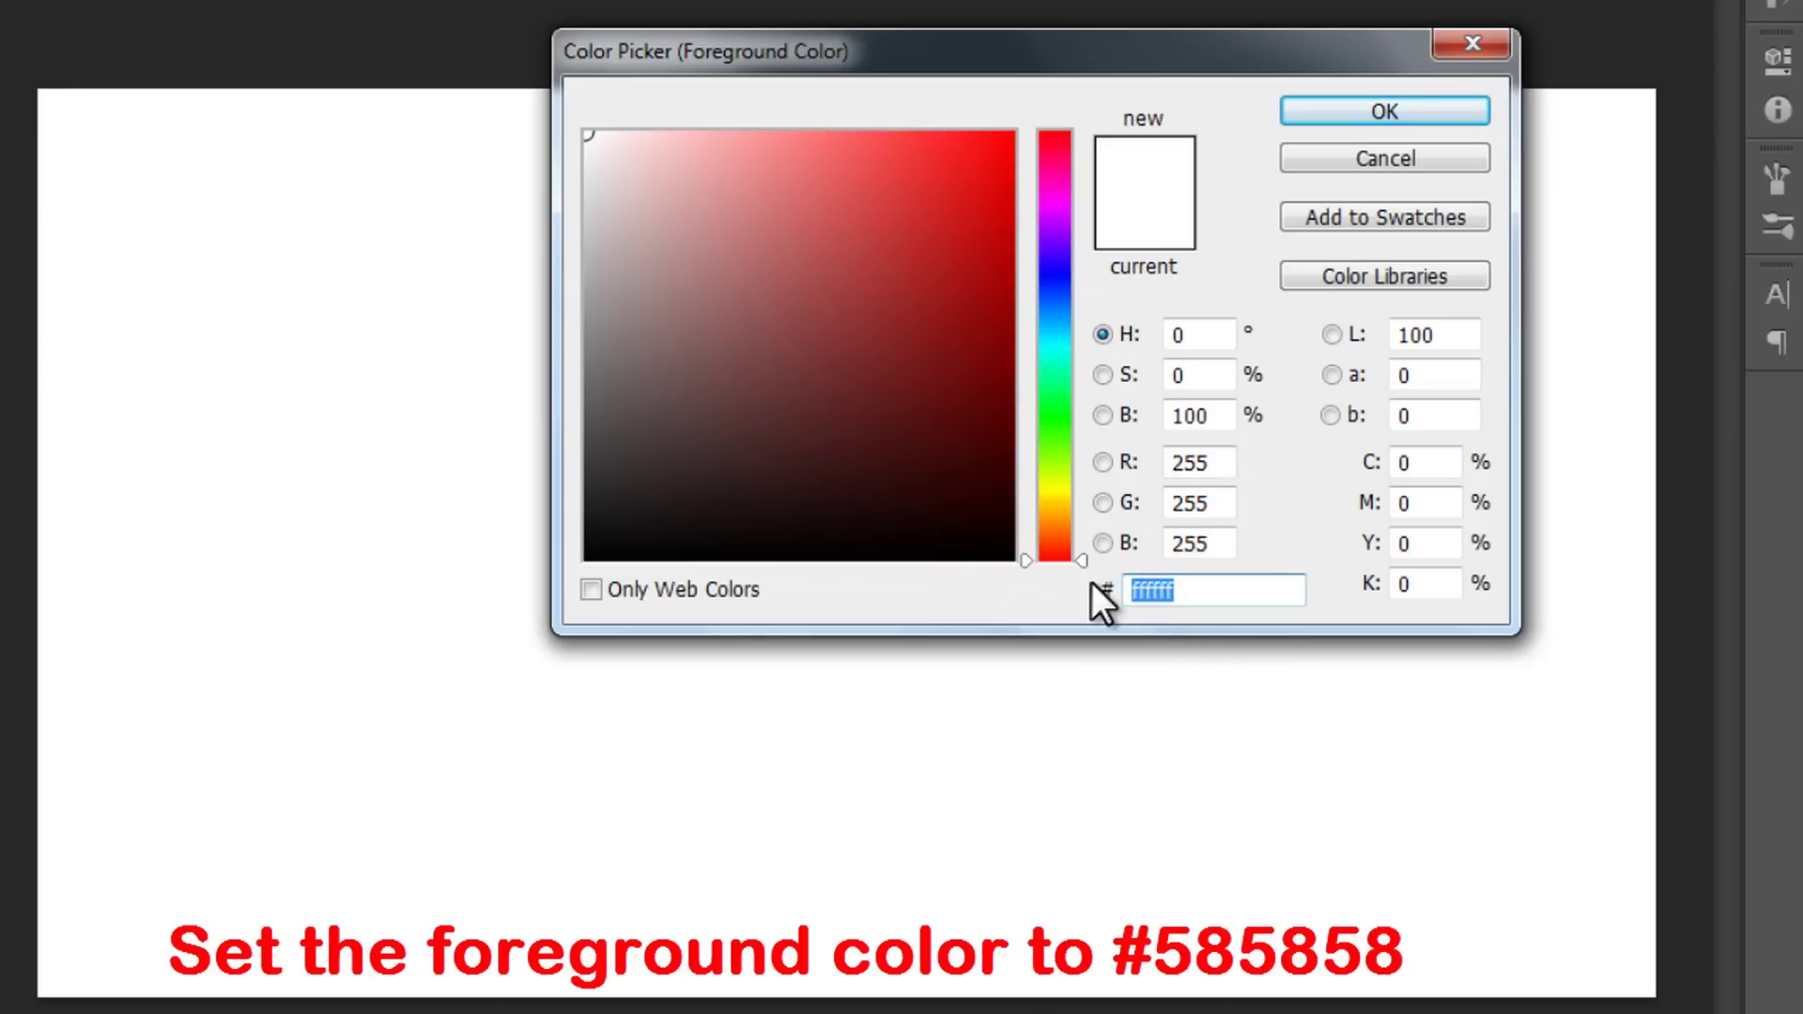
pyautogui.write('58585')
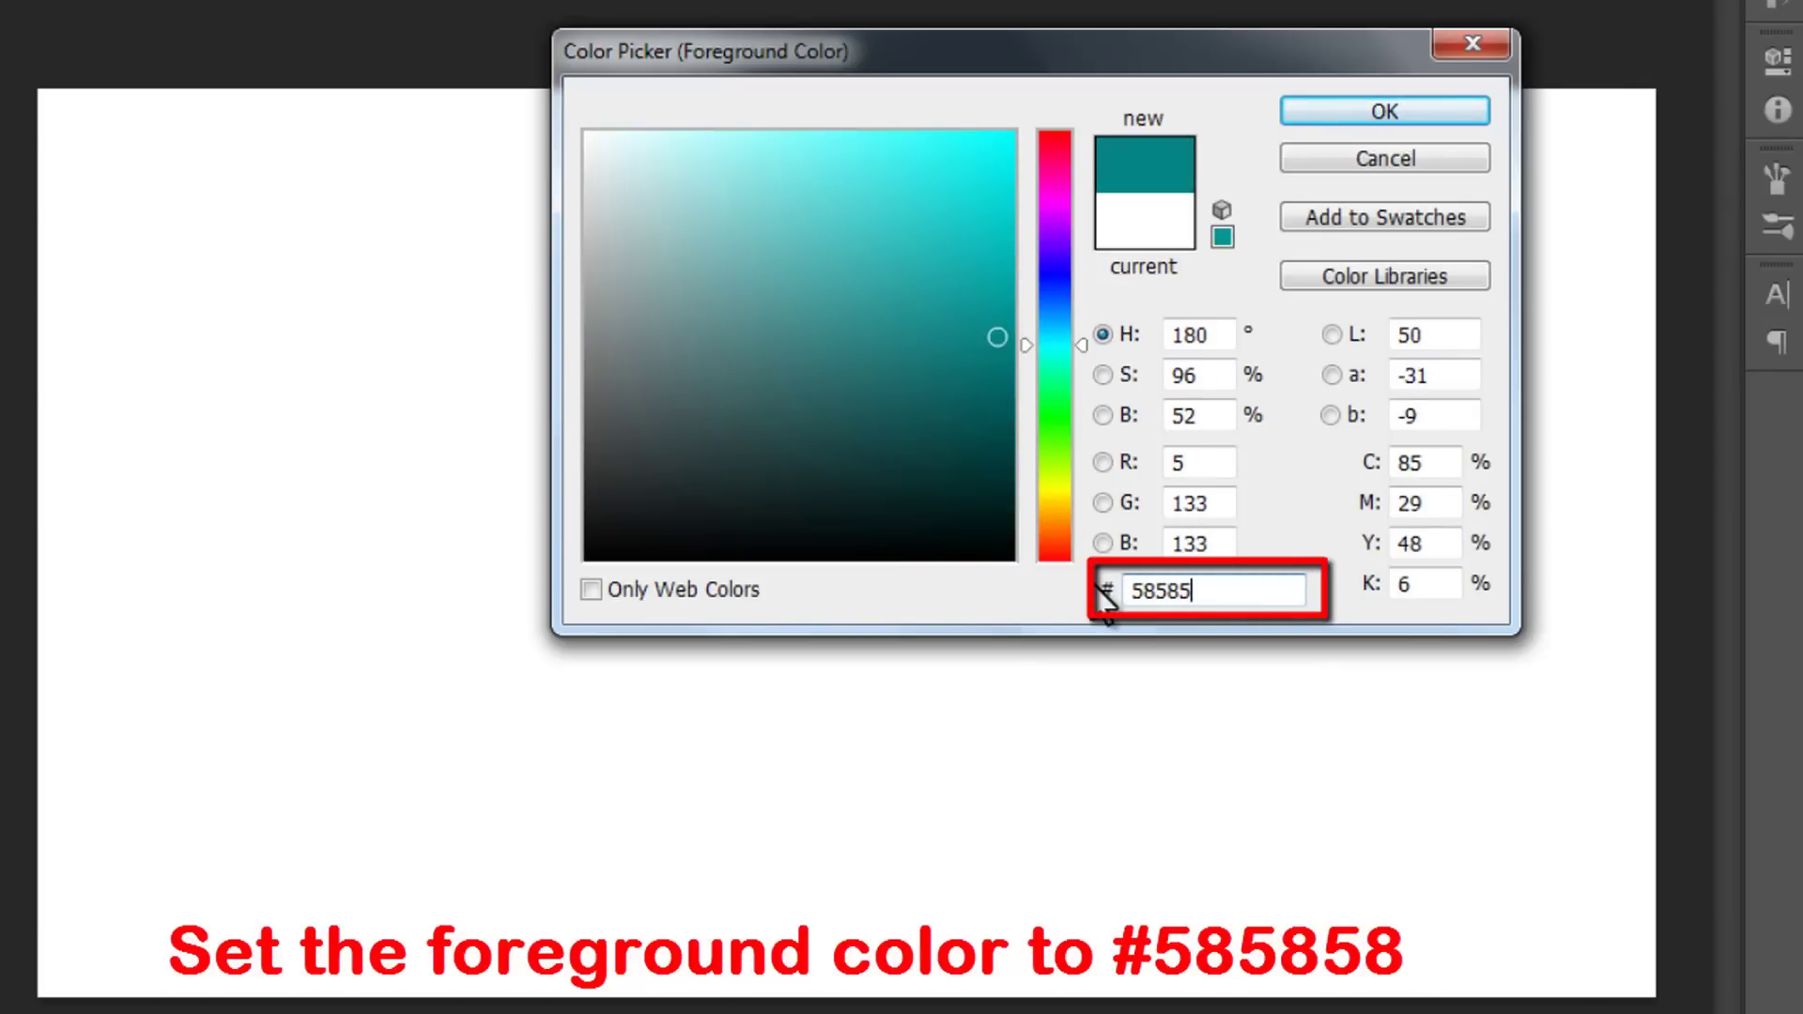
pyautogui.write('8')
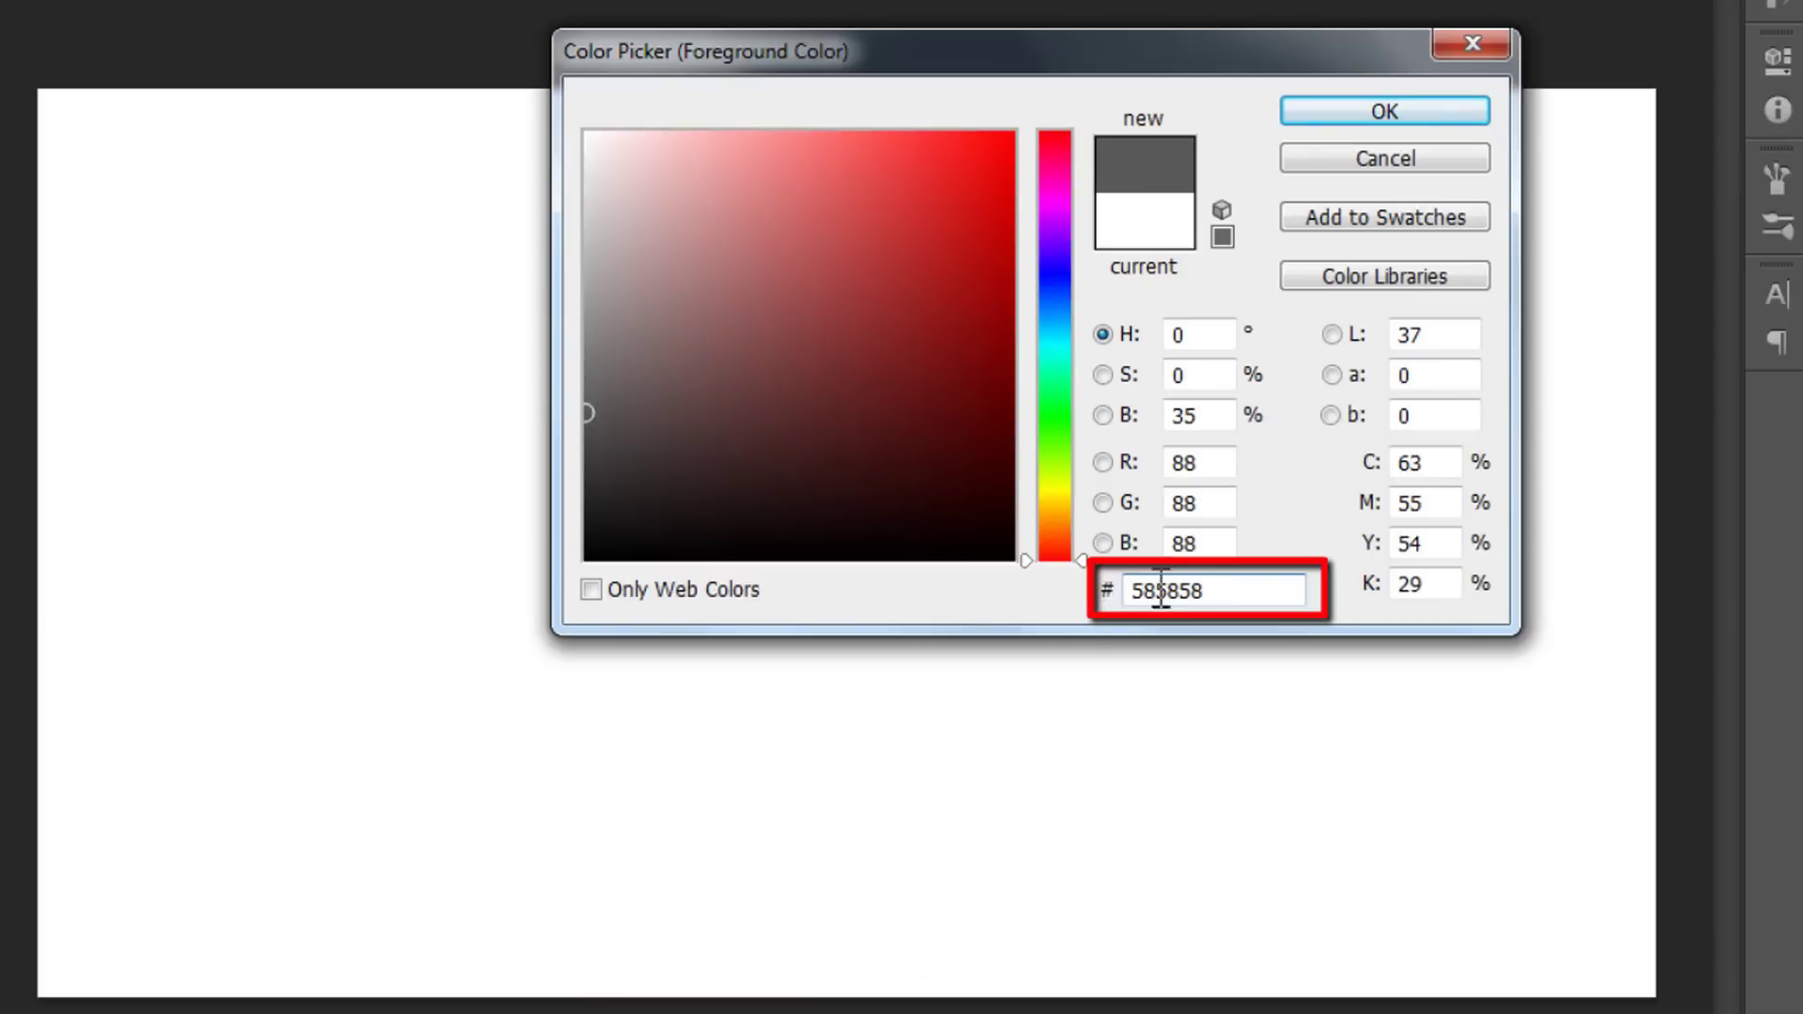
pyautogui.click(1310, 110)
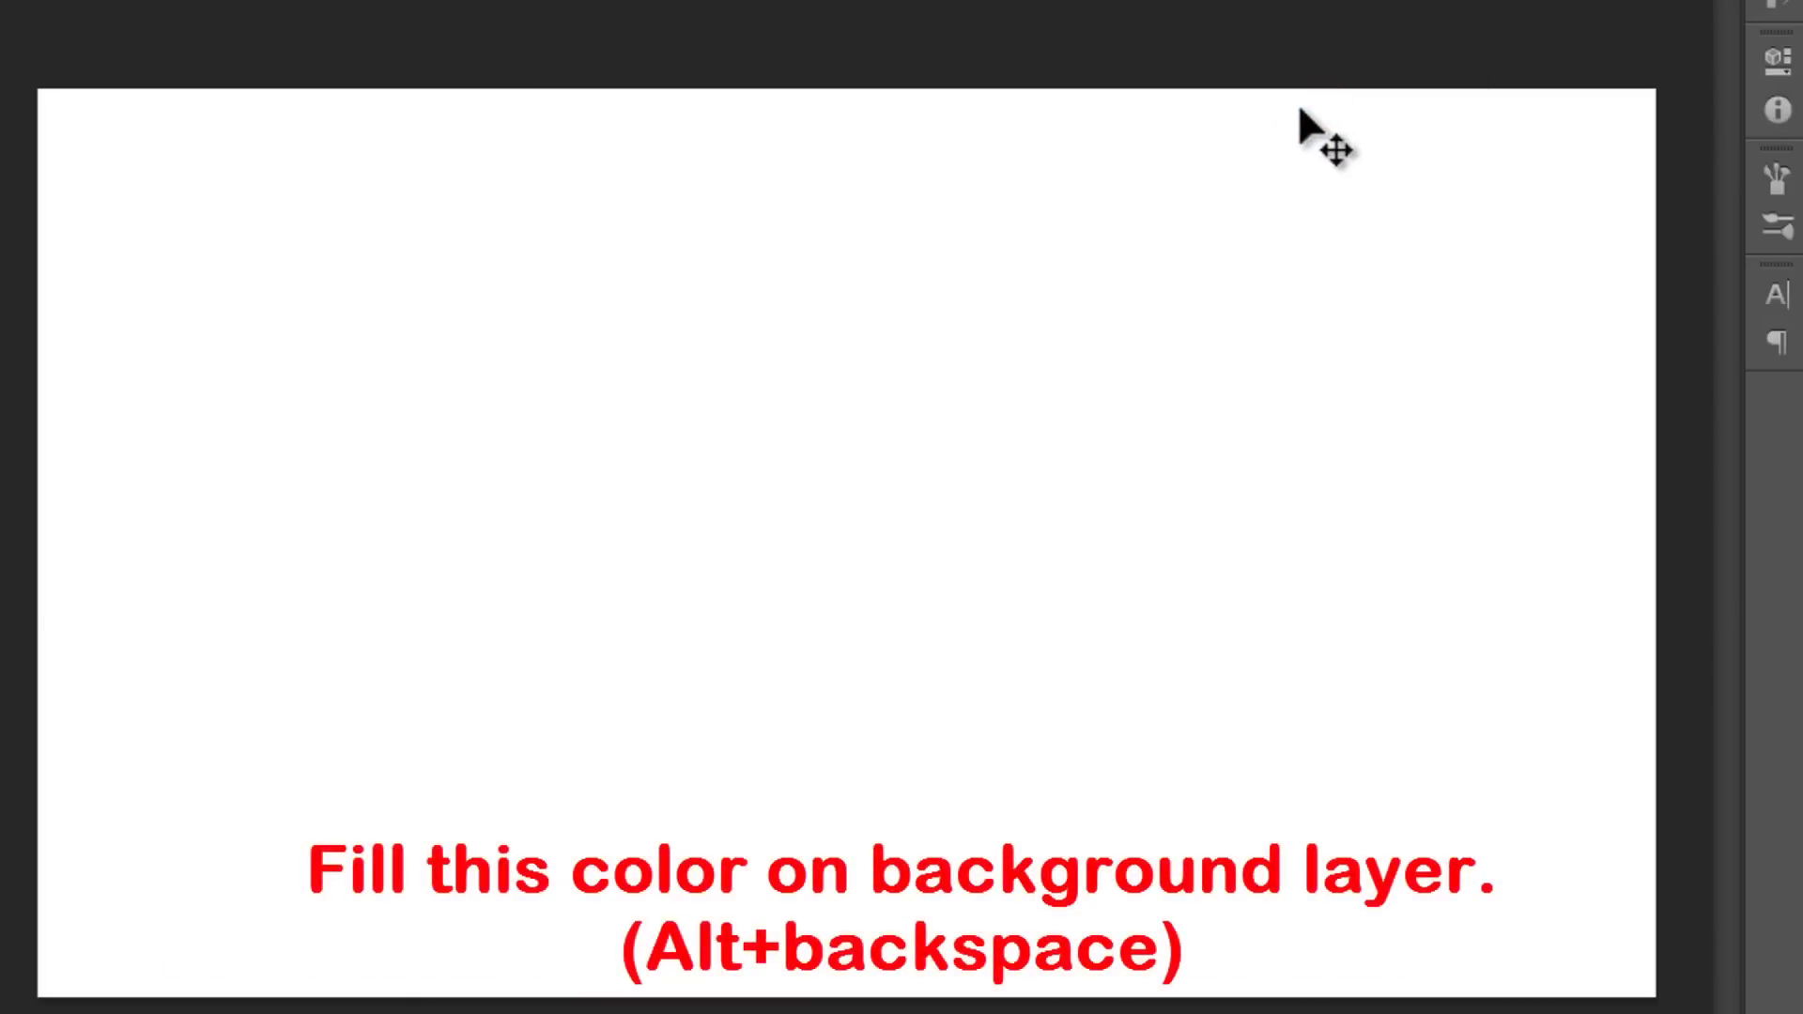
pyautogui.hotkey('alt', 'BackSpace')
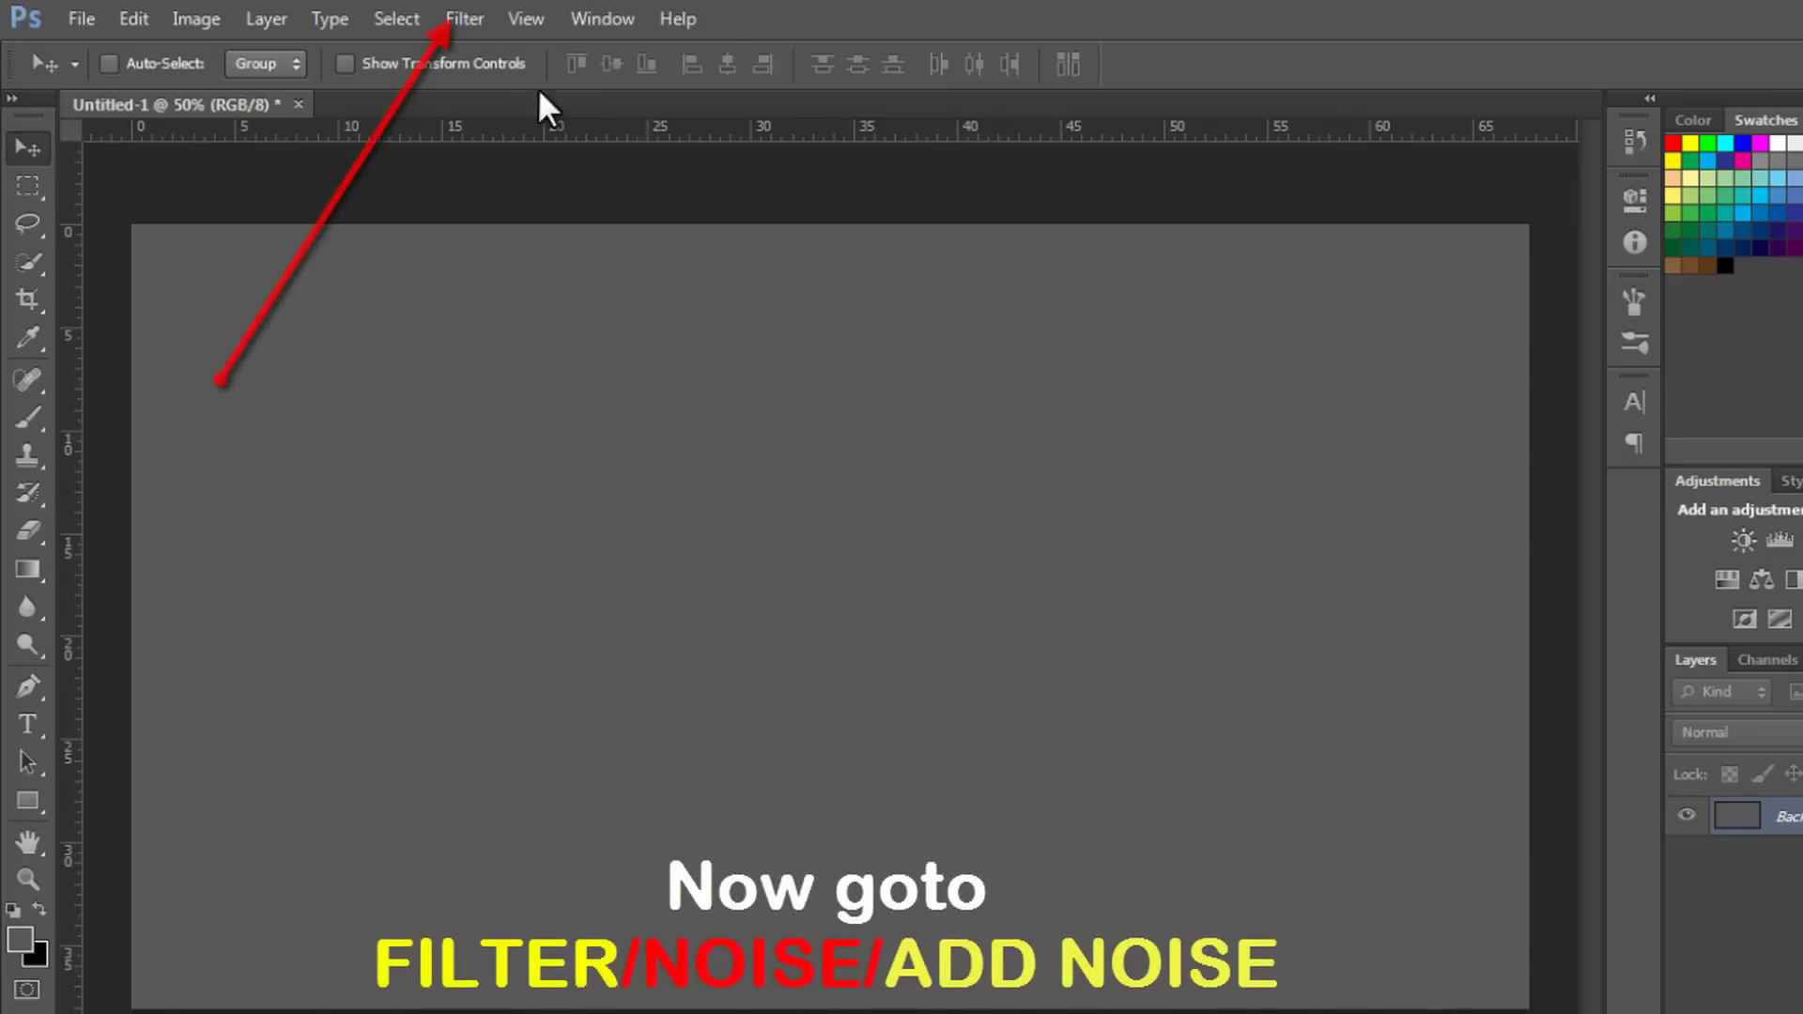
# Step: Apply 5% Add Noise to the grey background and check the grain zoomed in
pyautogui.click(465, 19)
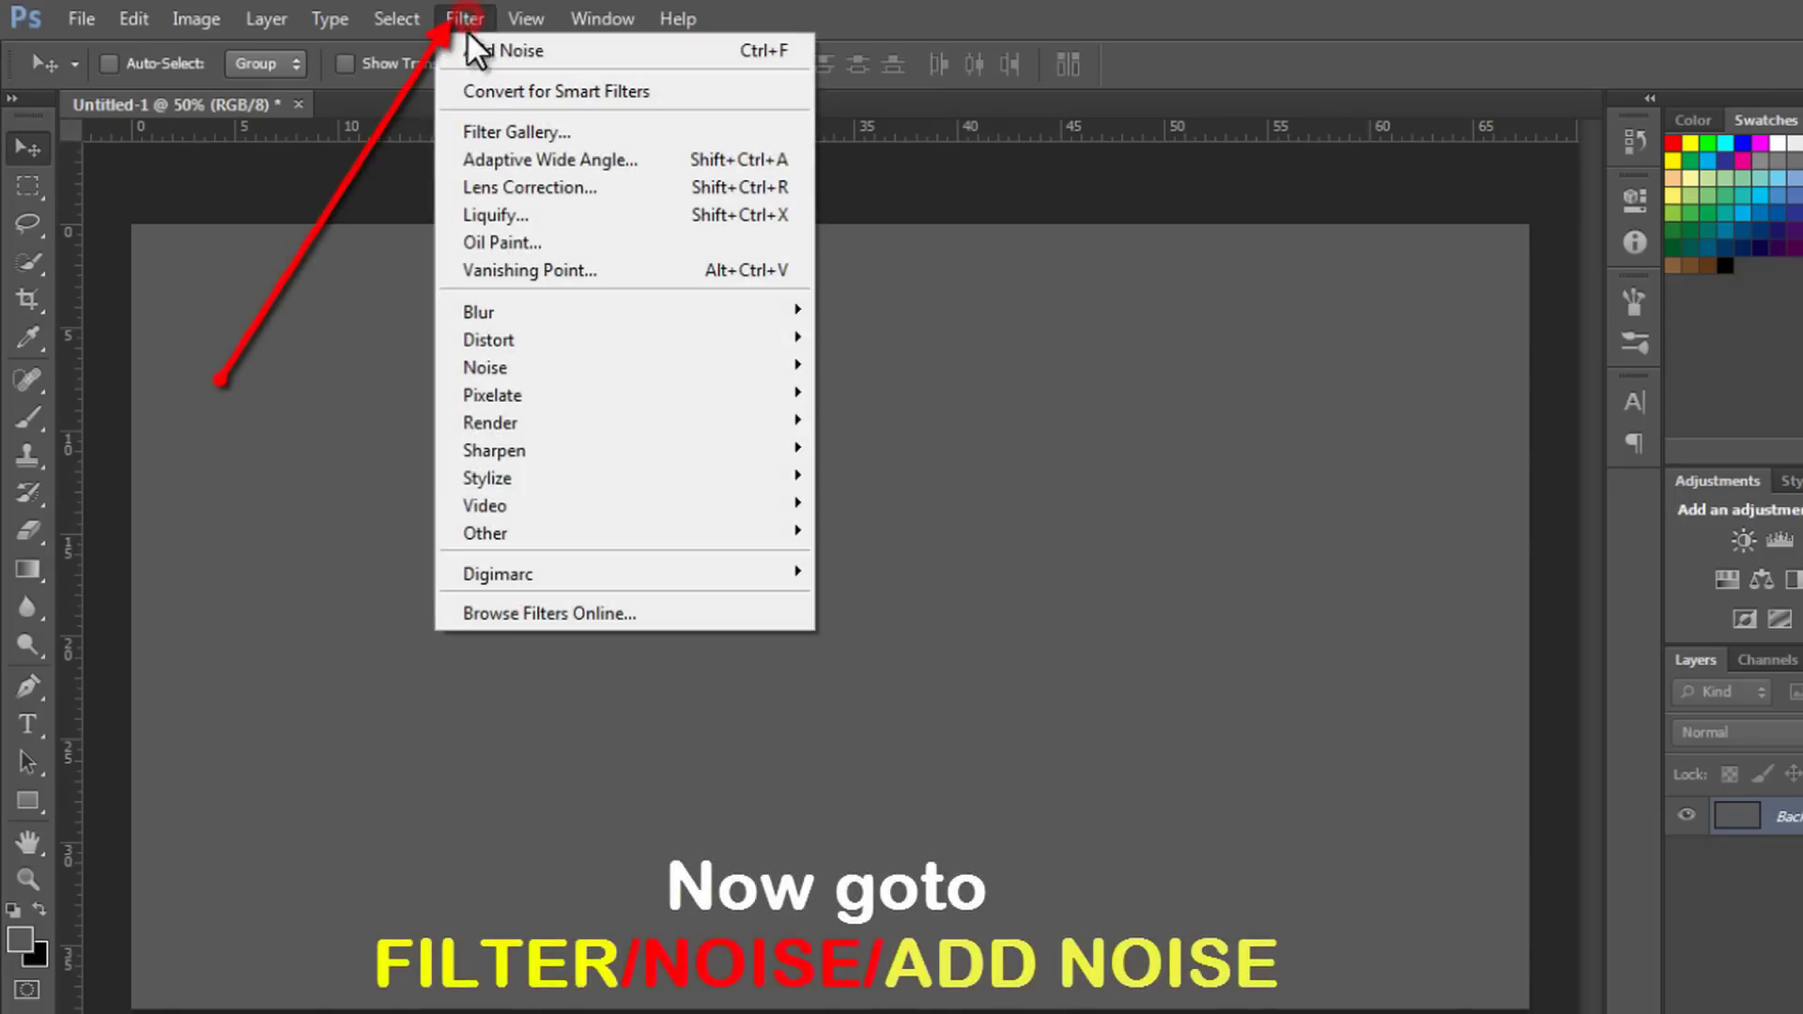
pyautogui.click(514, 375)
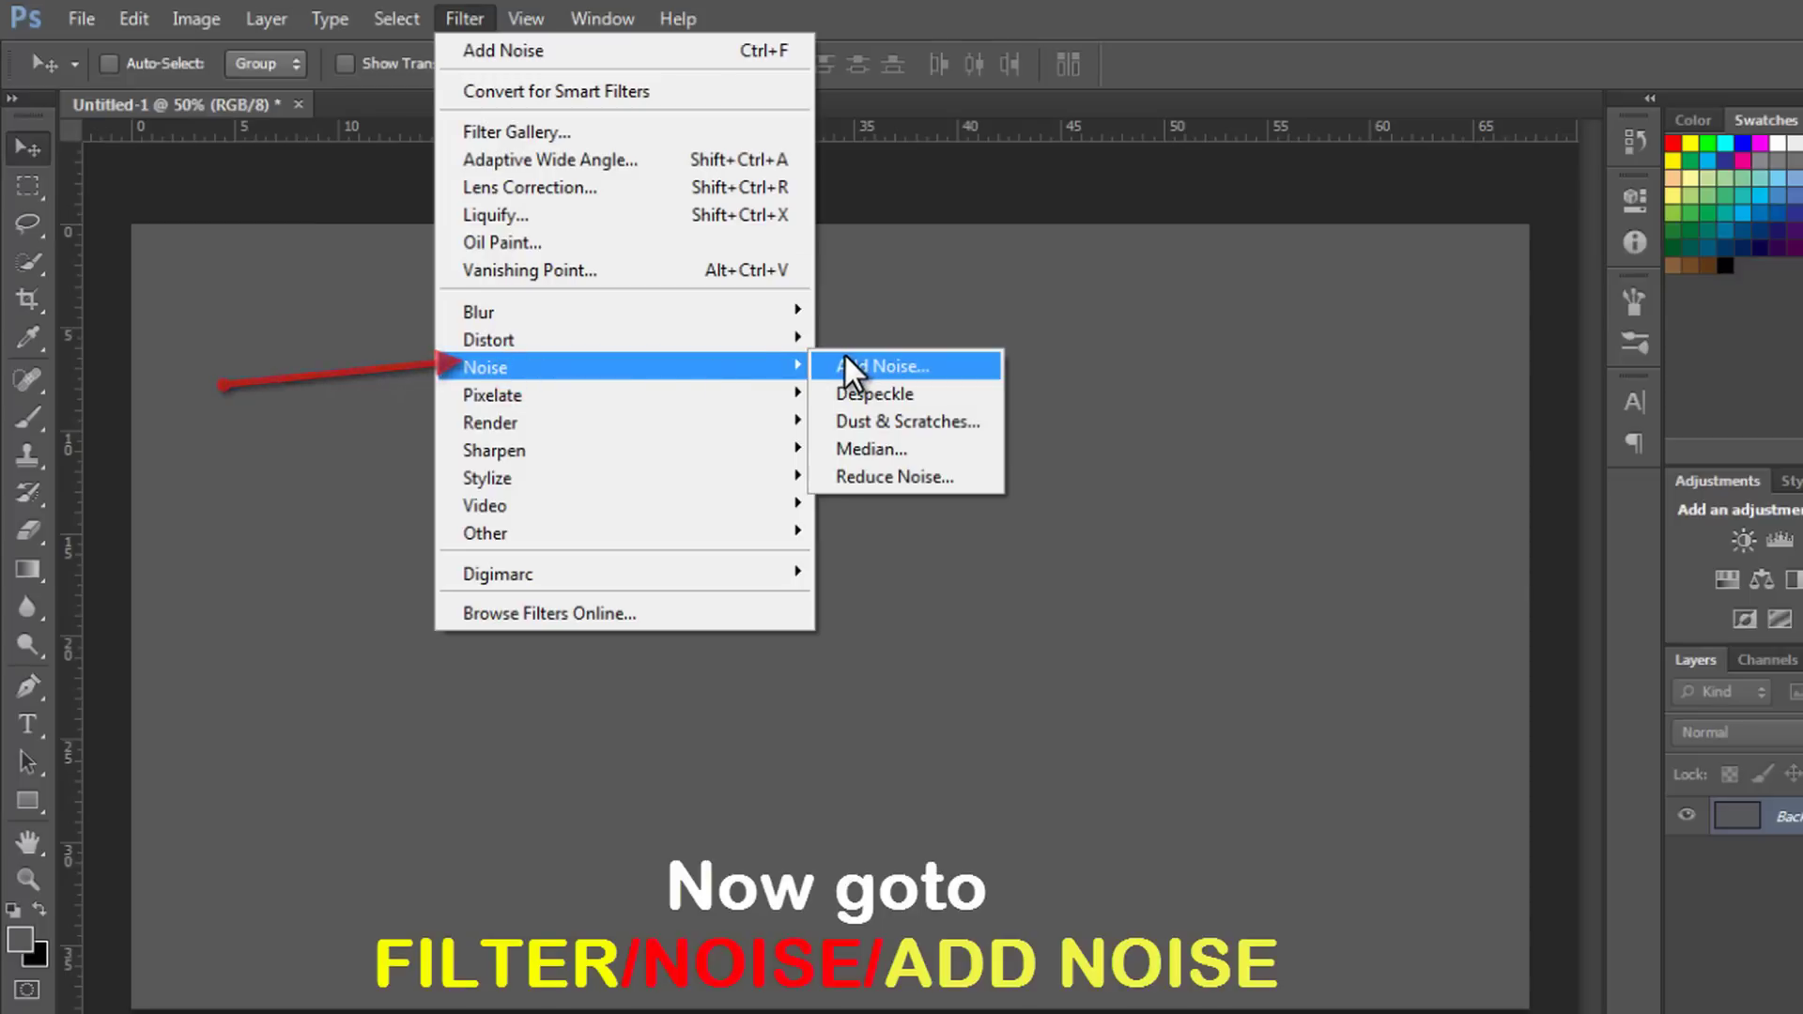
pyautogui.click(845, 366)
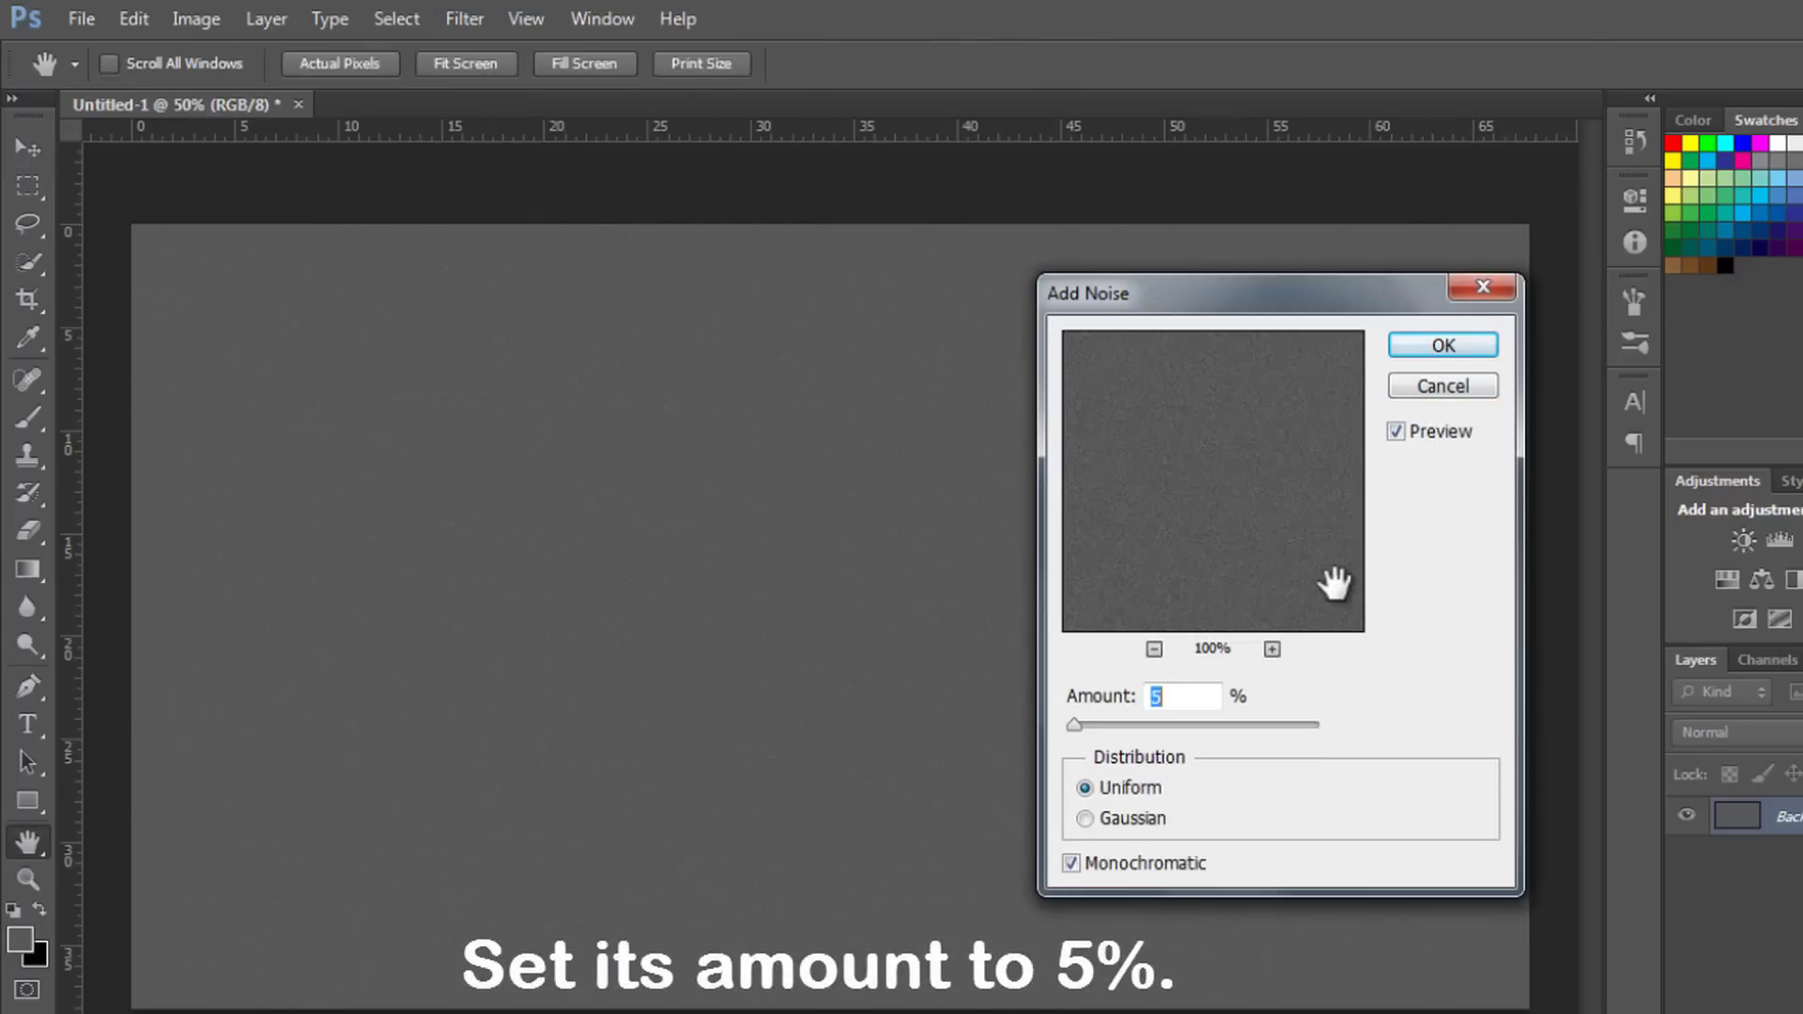
pyautogui.click(1427, 340)
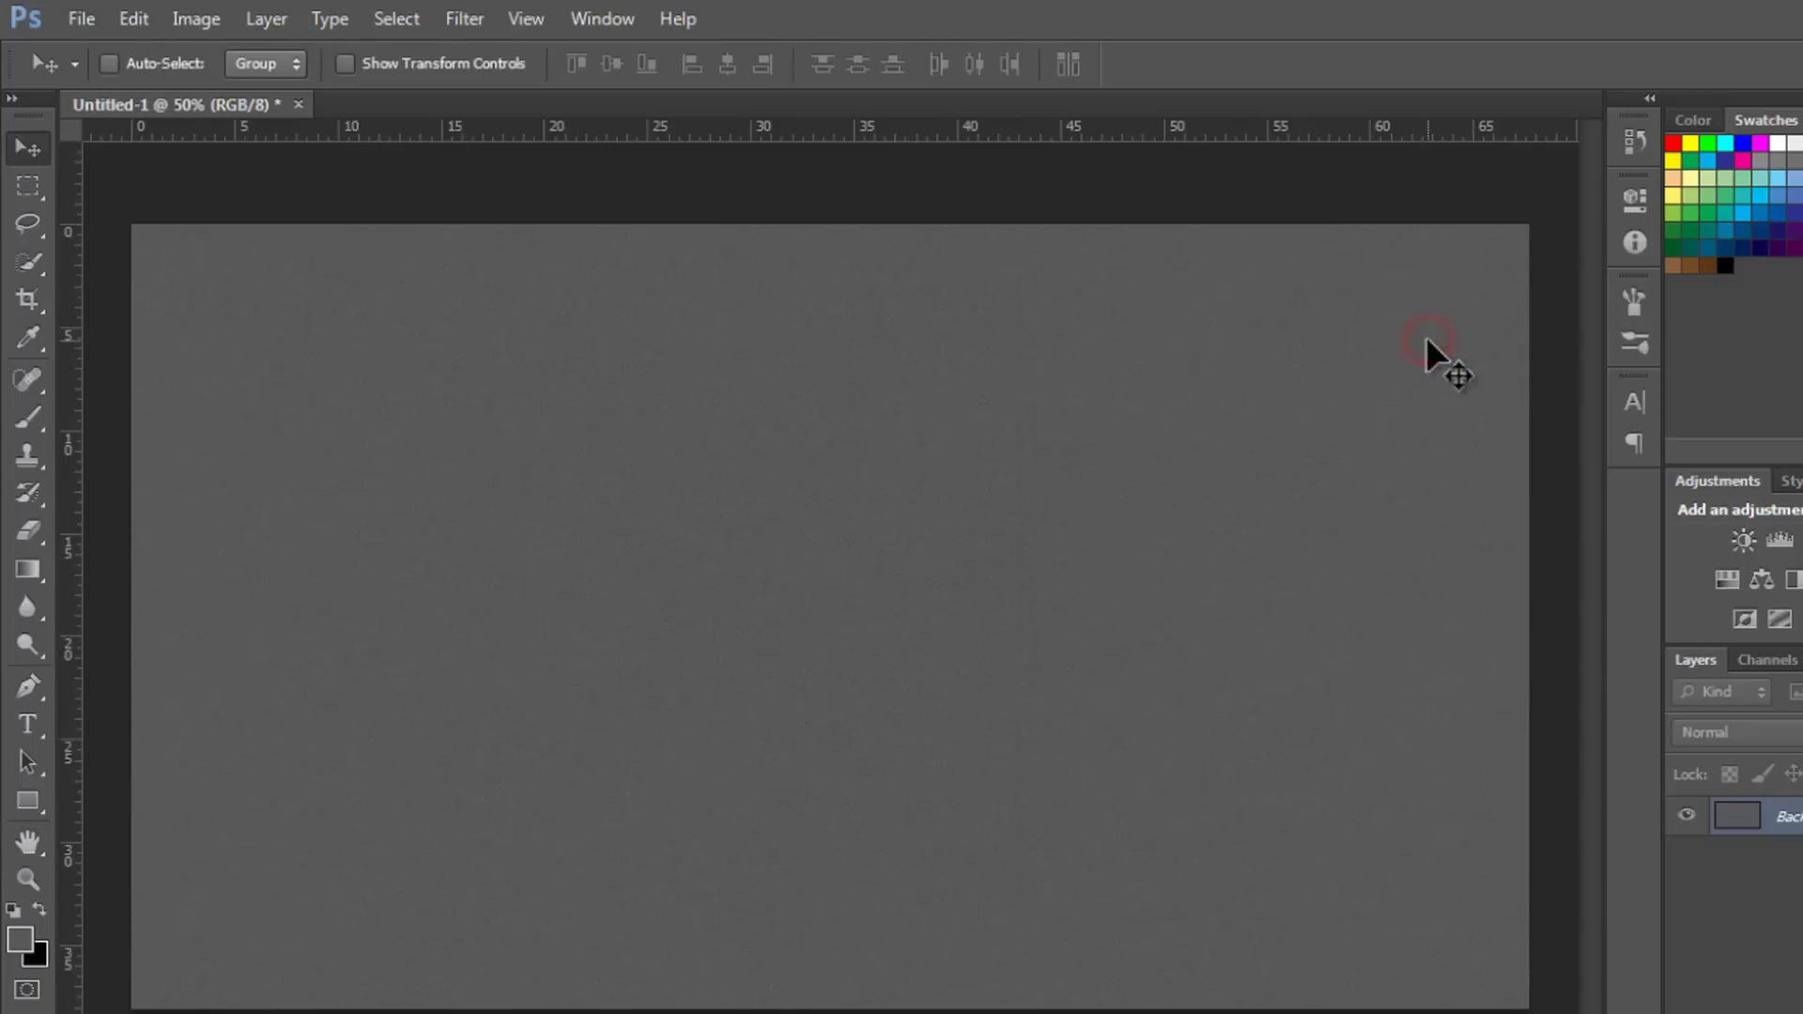
pyautogui.press('z')
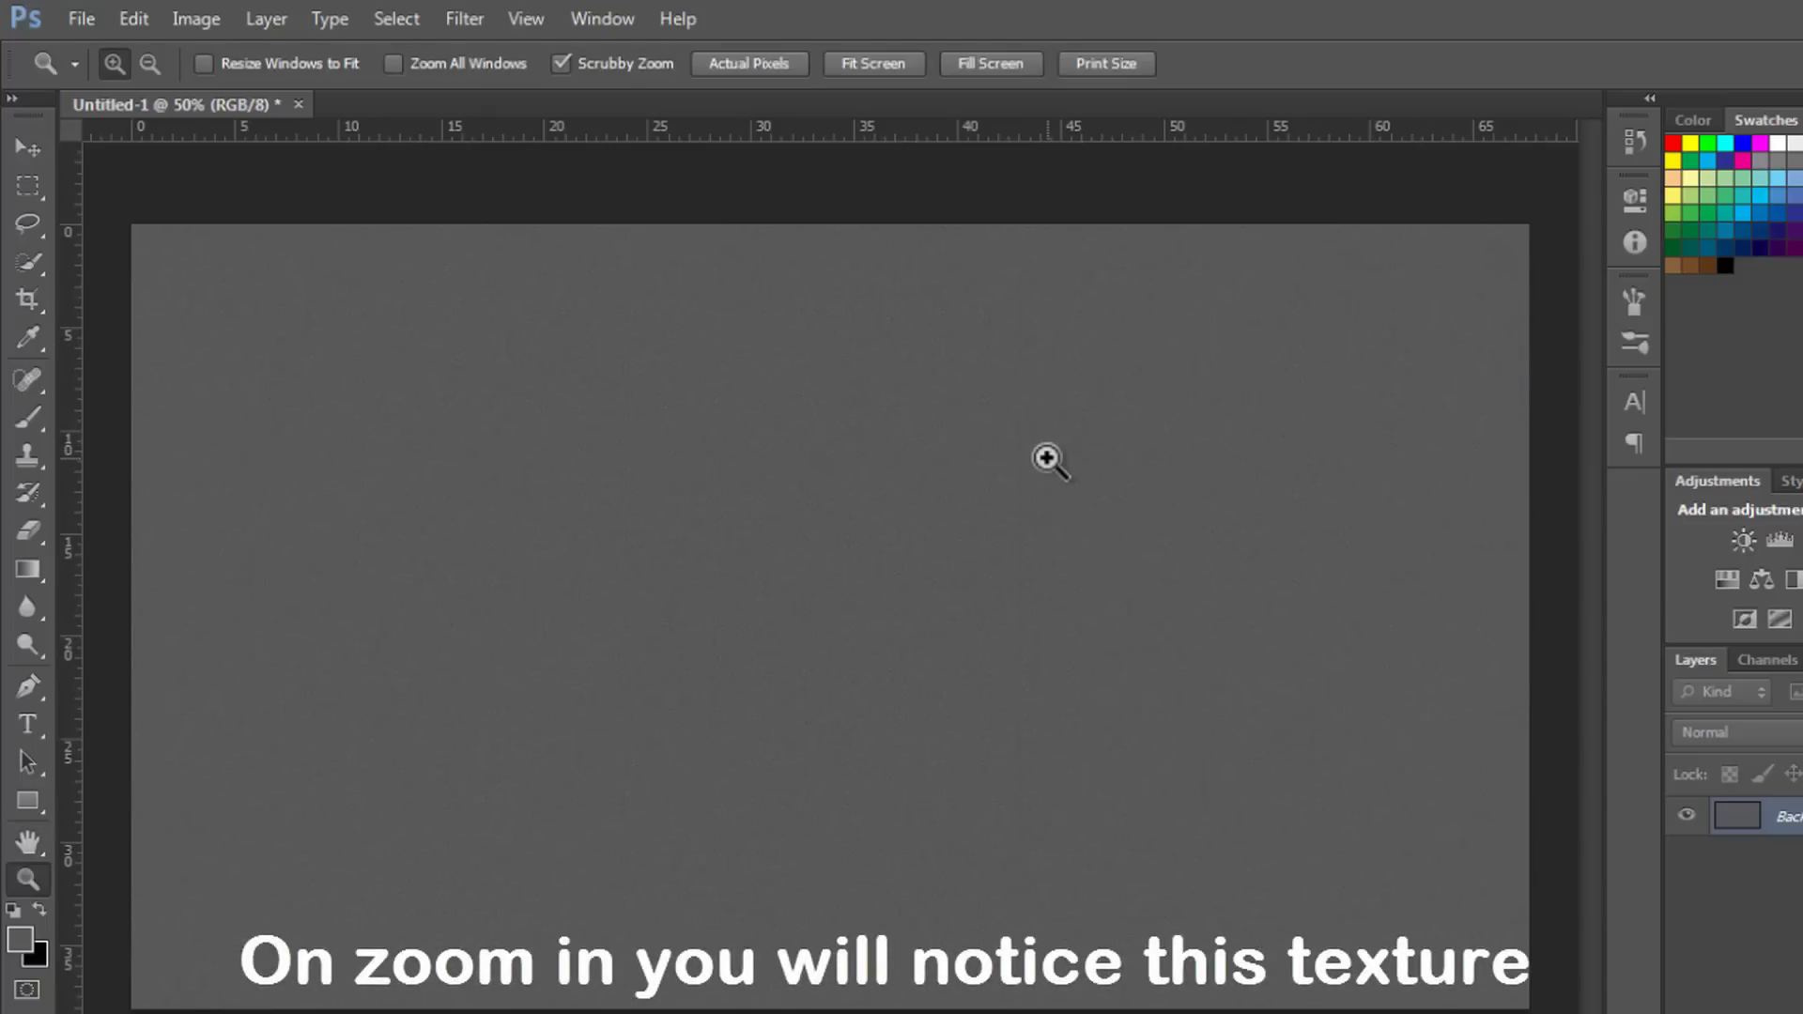
pyautogui.click(1046, 460)
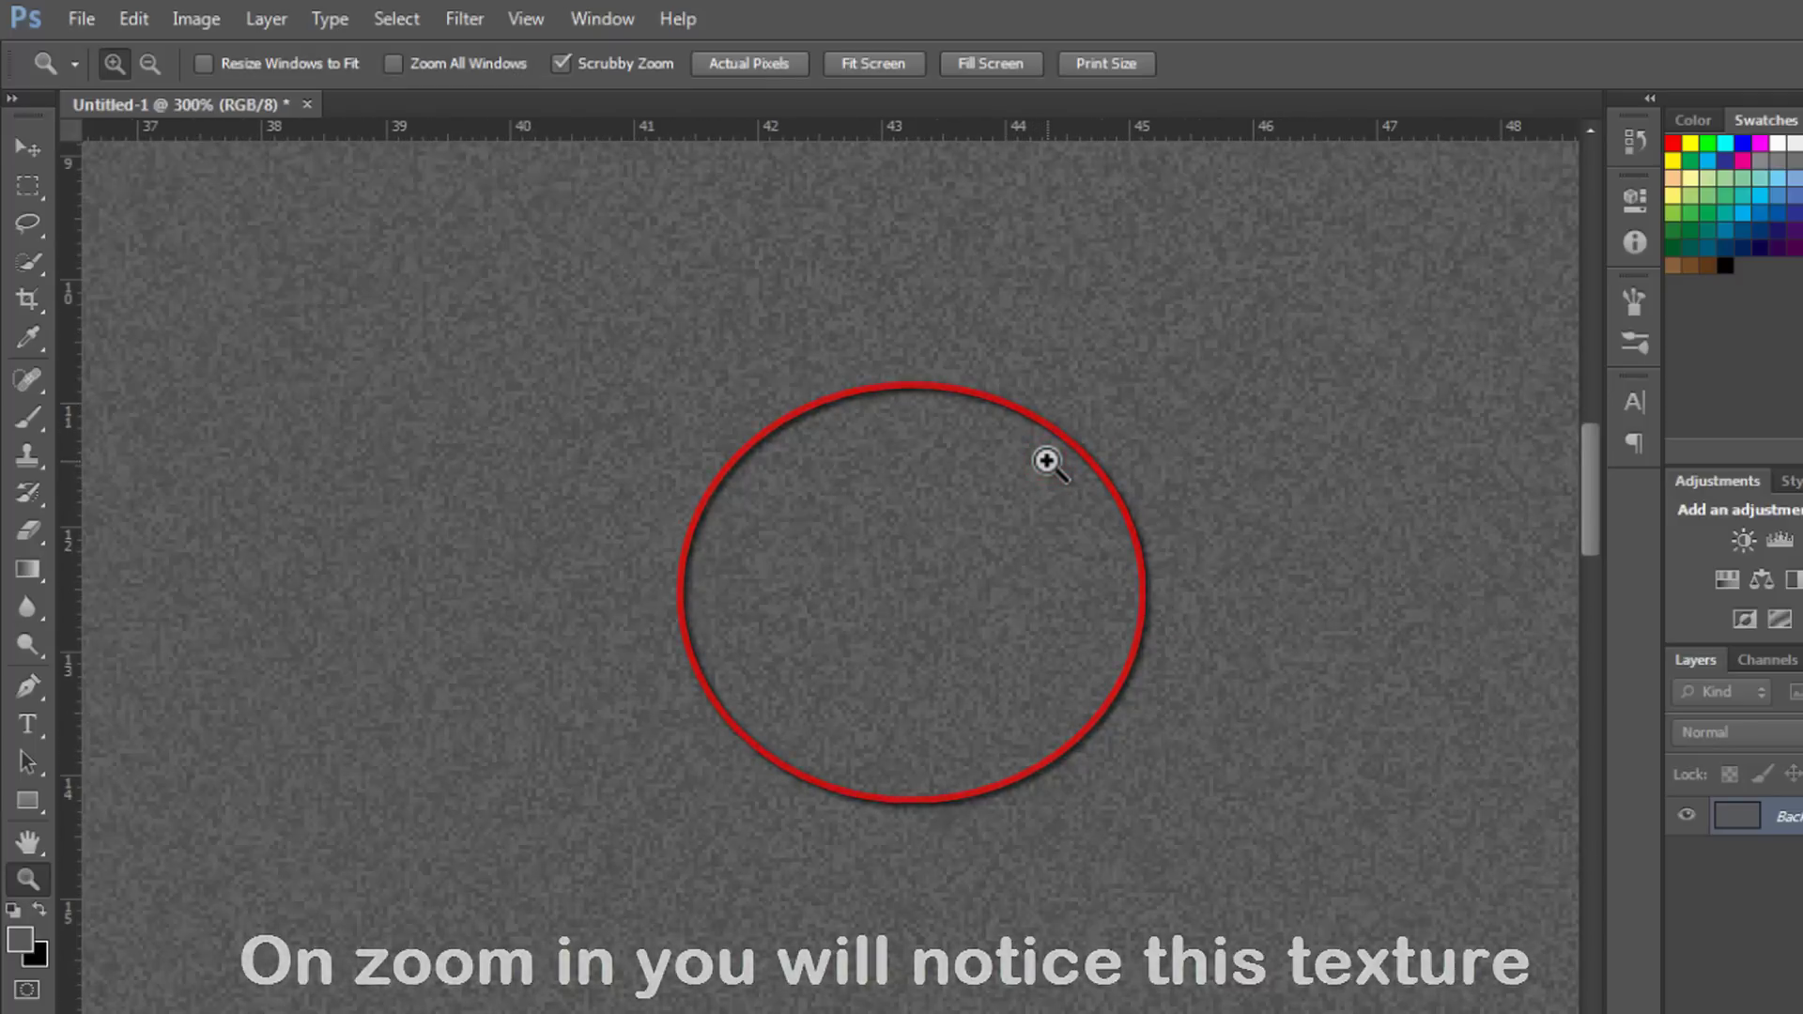
pyautogui.rightClick(1046, 460)
pyautogui.click(1055, 477)
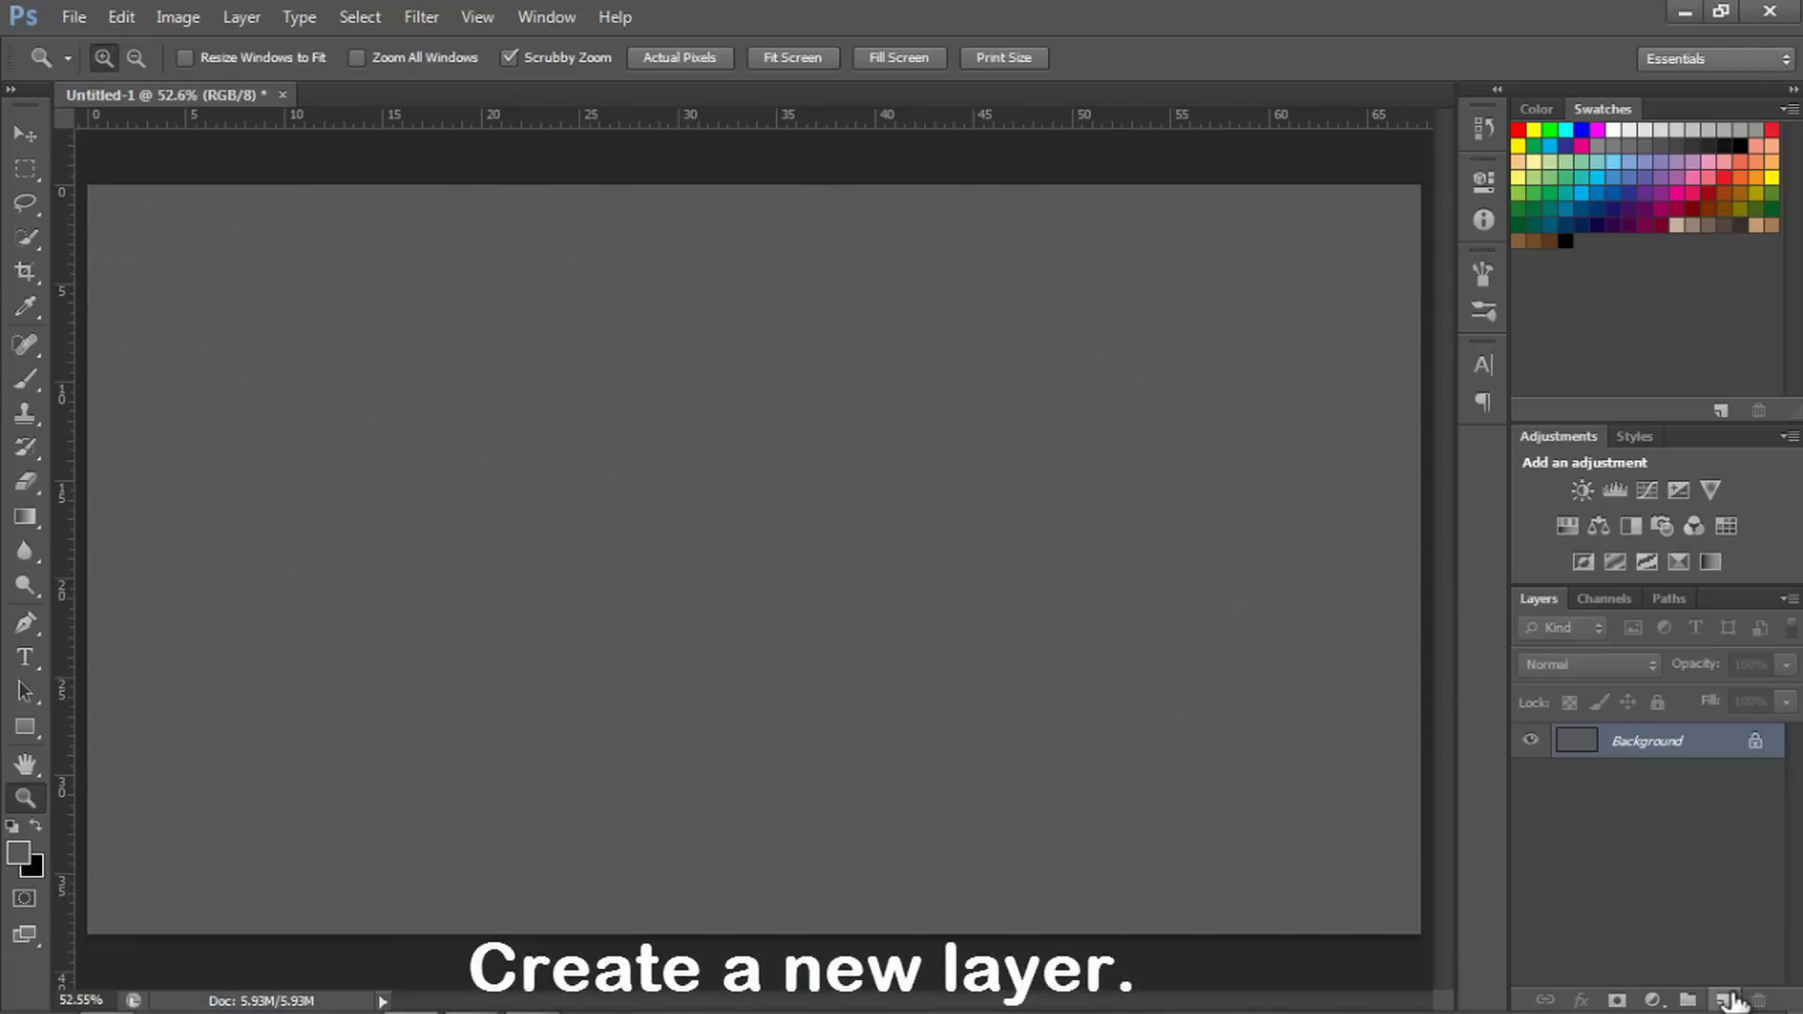
# Step: Add a new layer and set up a white Foreground to Transparent radial gradient
pyautogui.click(1726, 999)
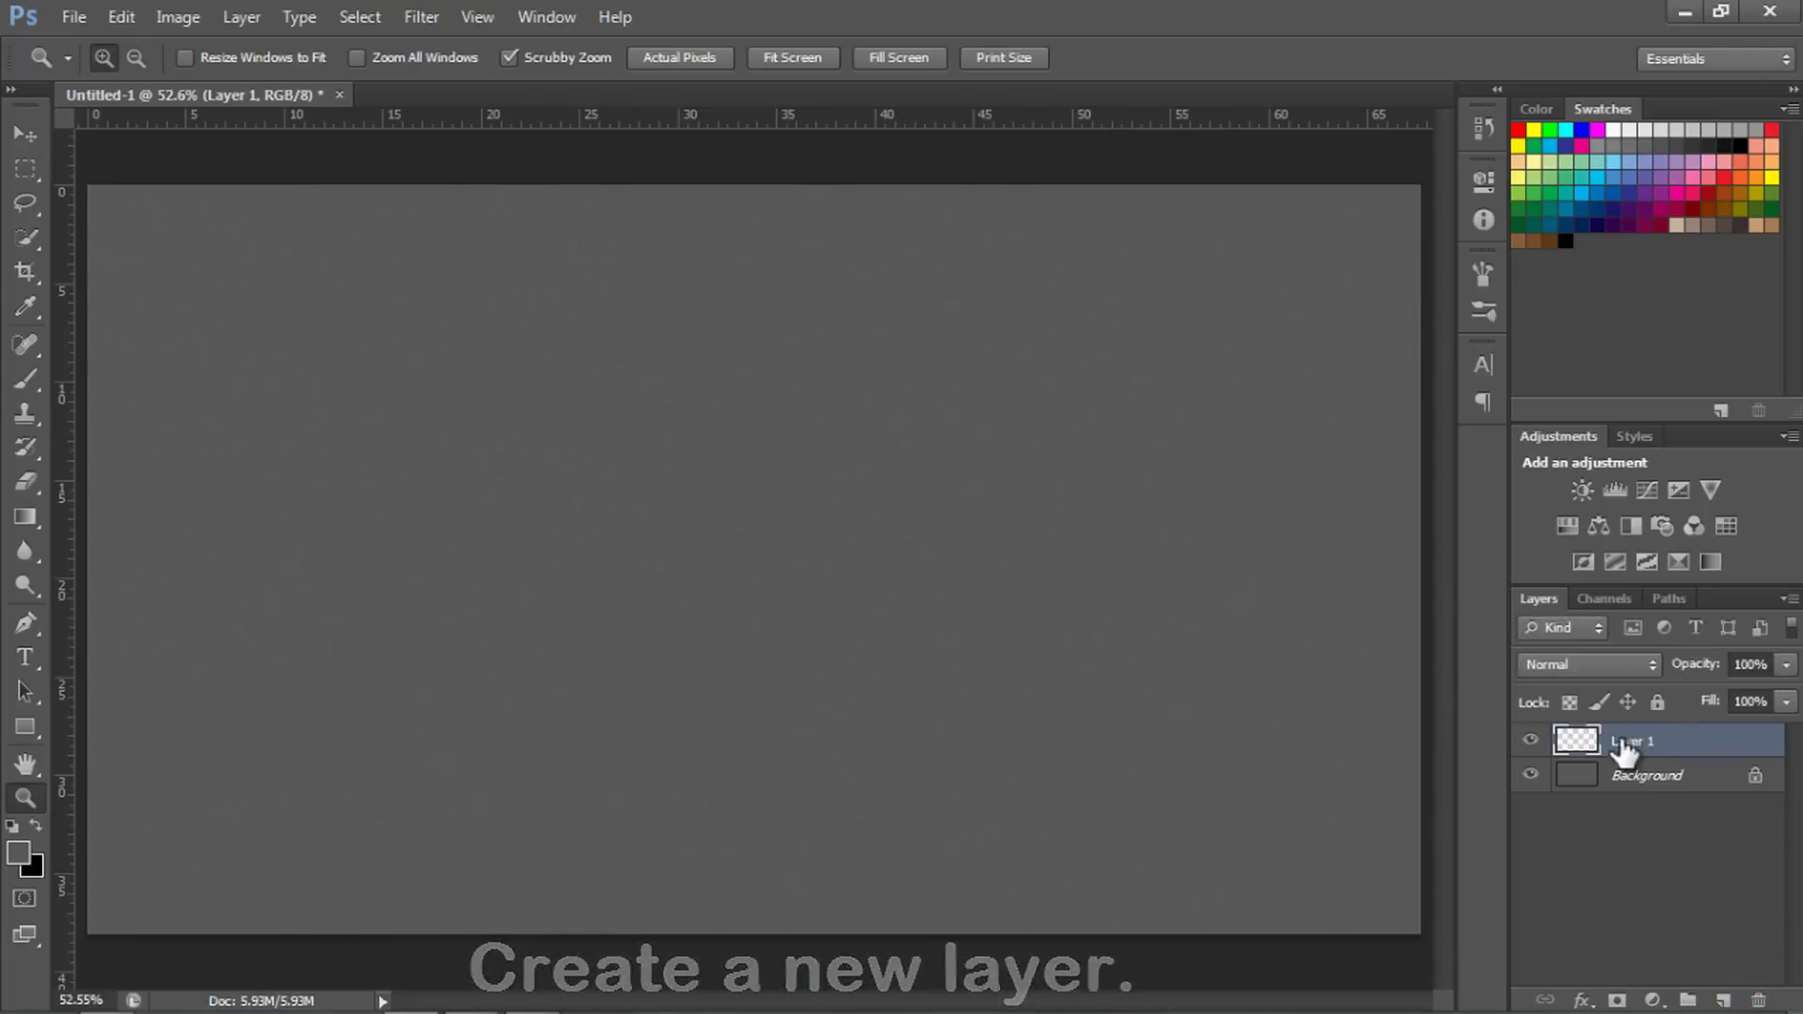
pyautogui.click(25, 517)
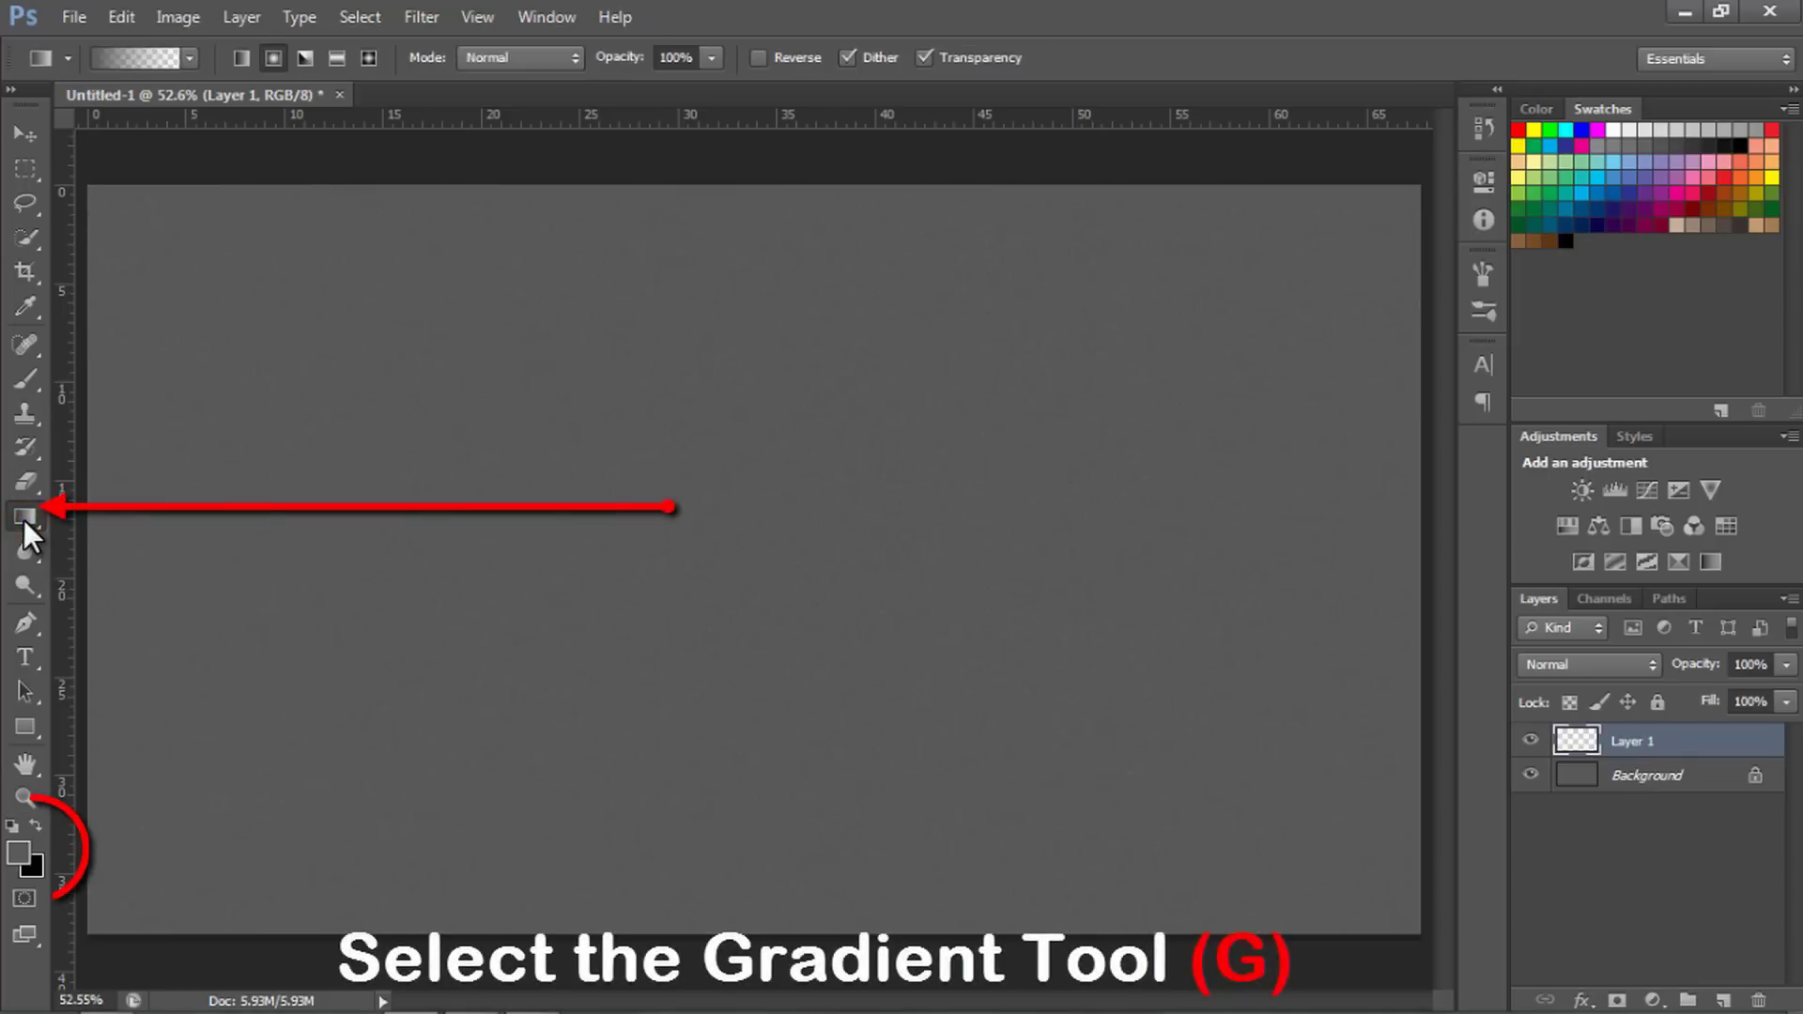
pyautogui.click(11, 826)
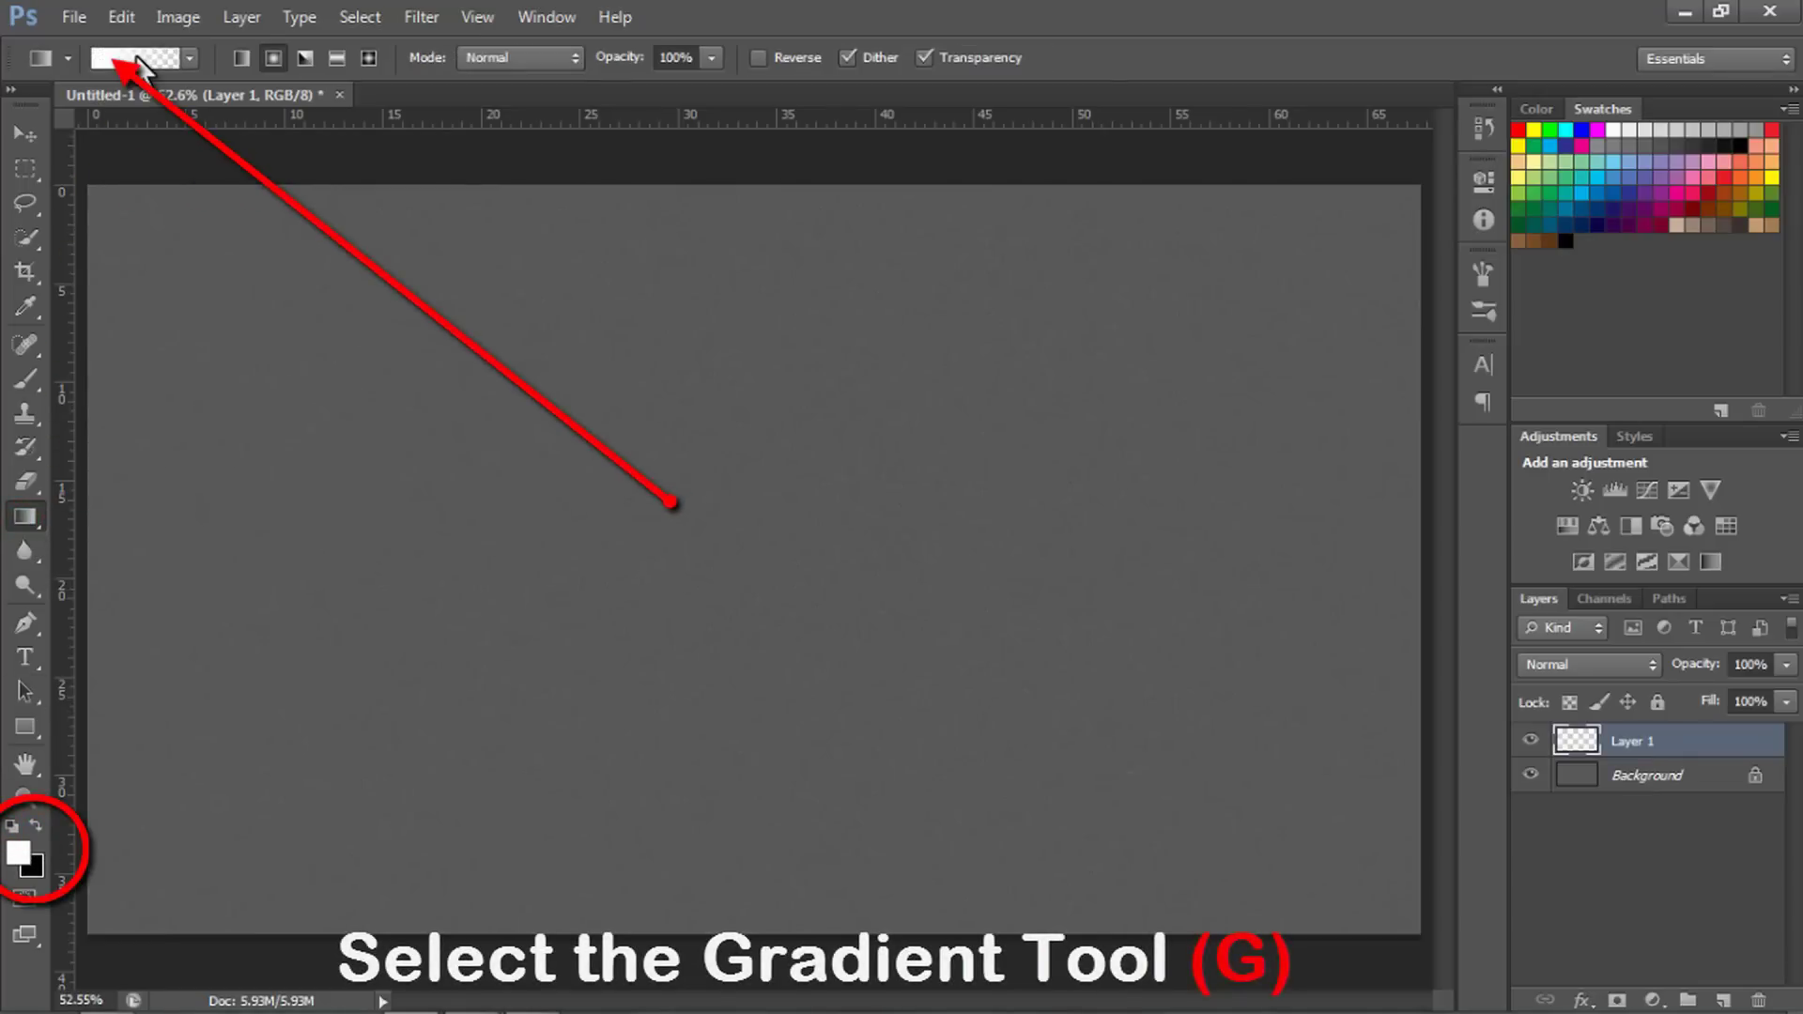
pyautogui.click(137, 59)
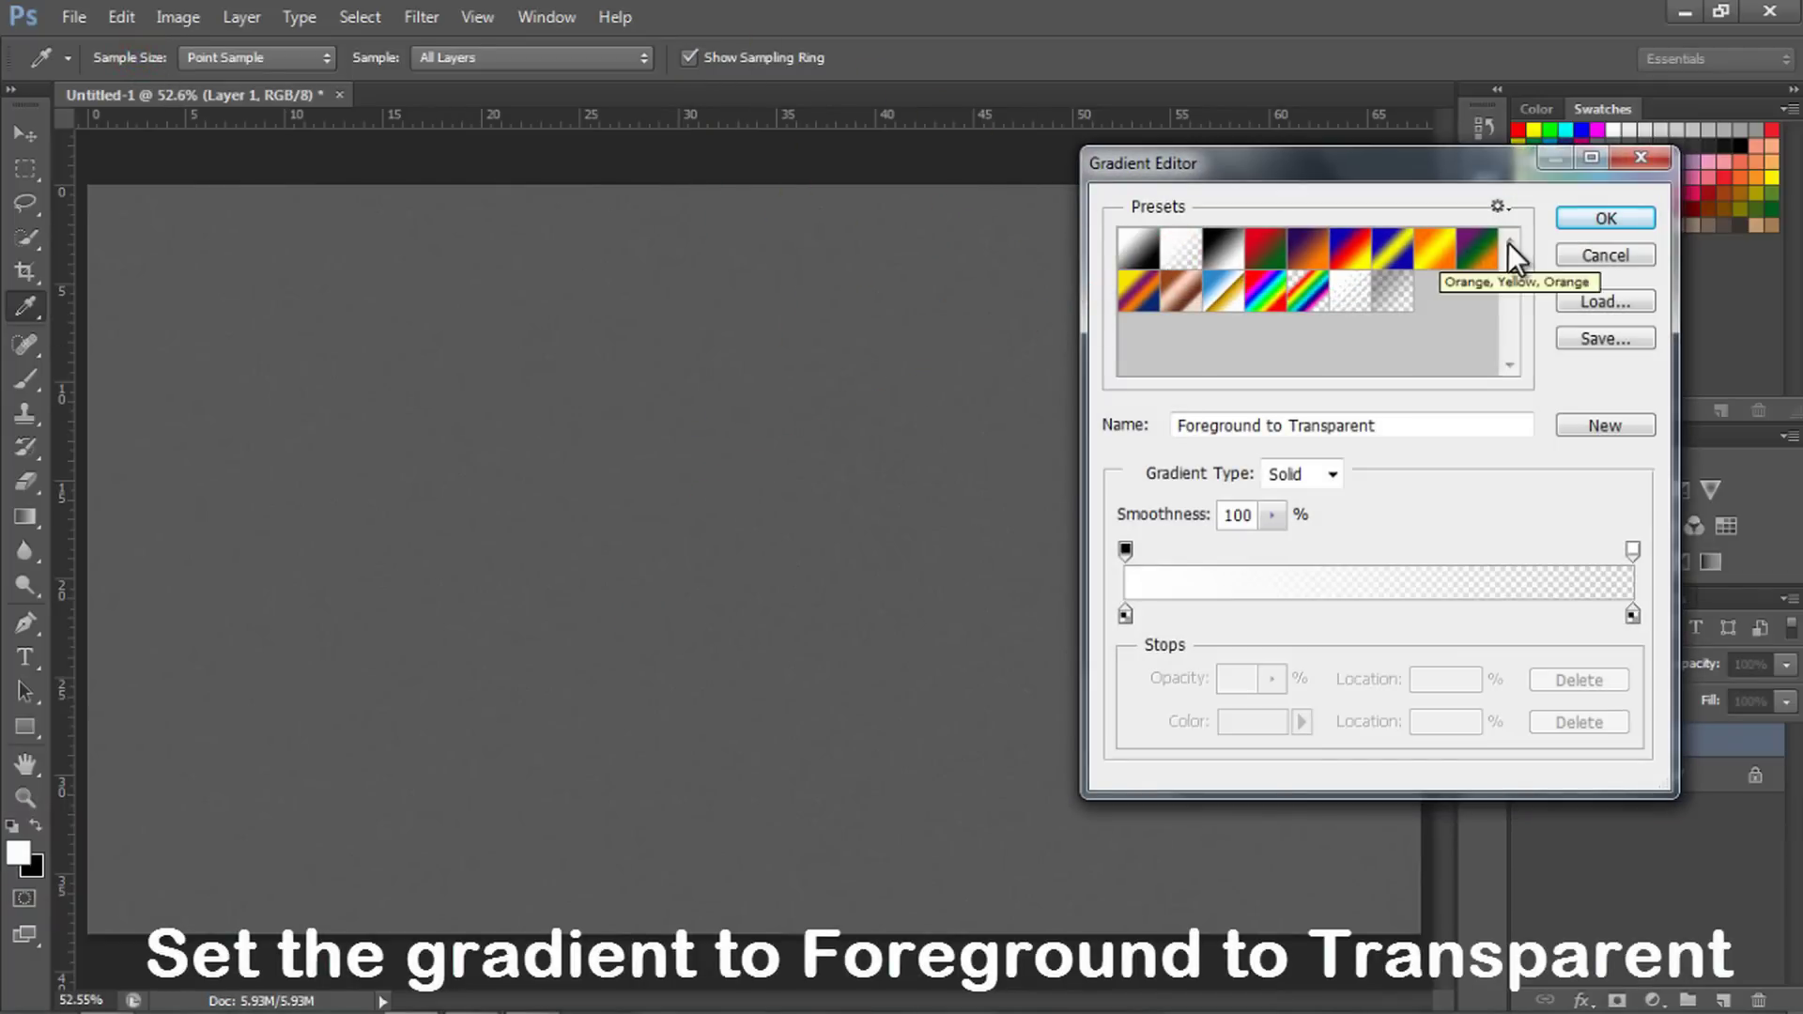
pyautogui.click(1604, 218)
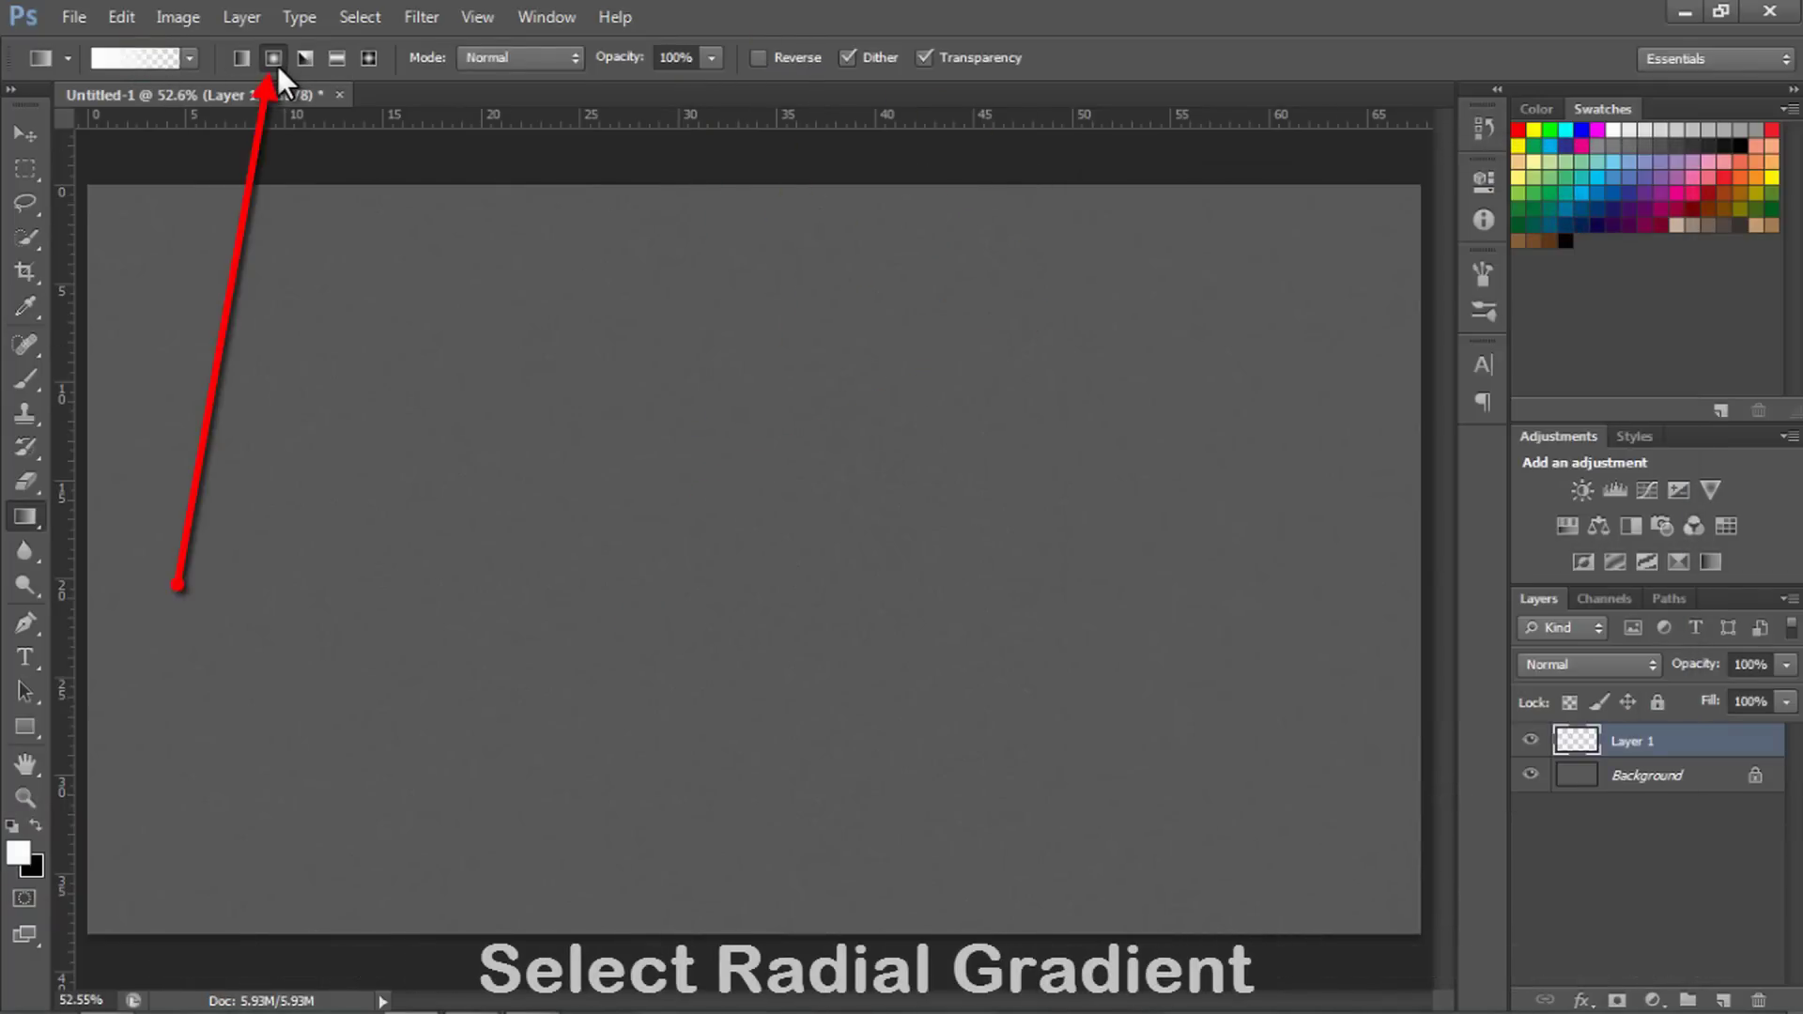
pyautogui.click(274, 58)
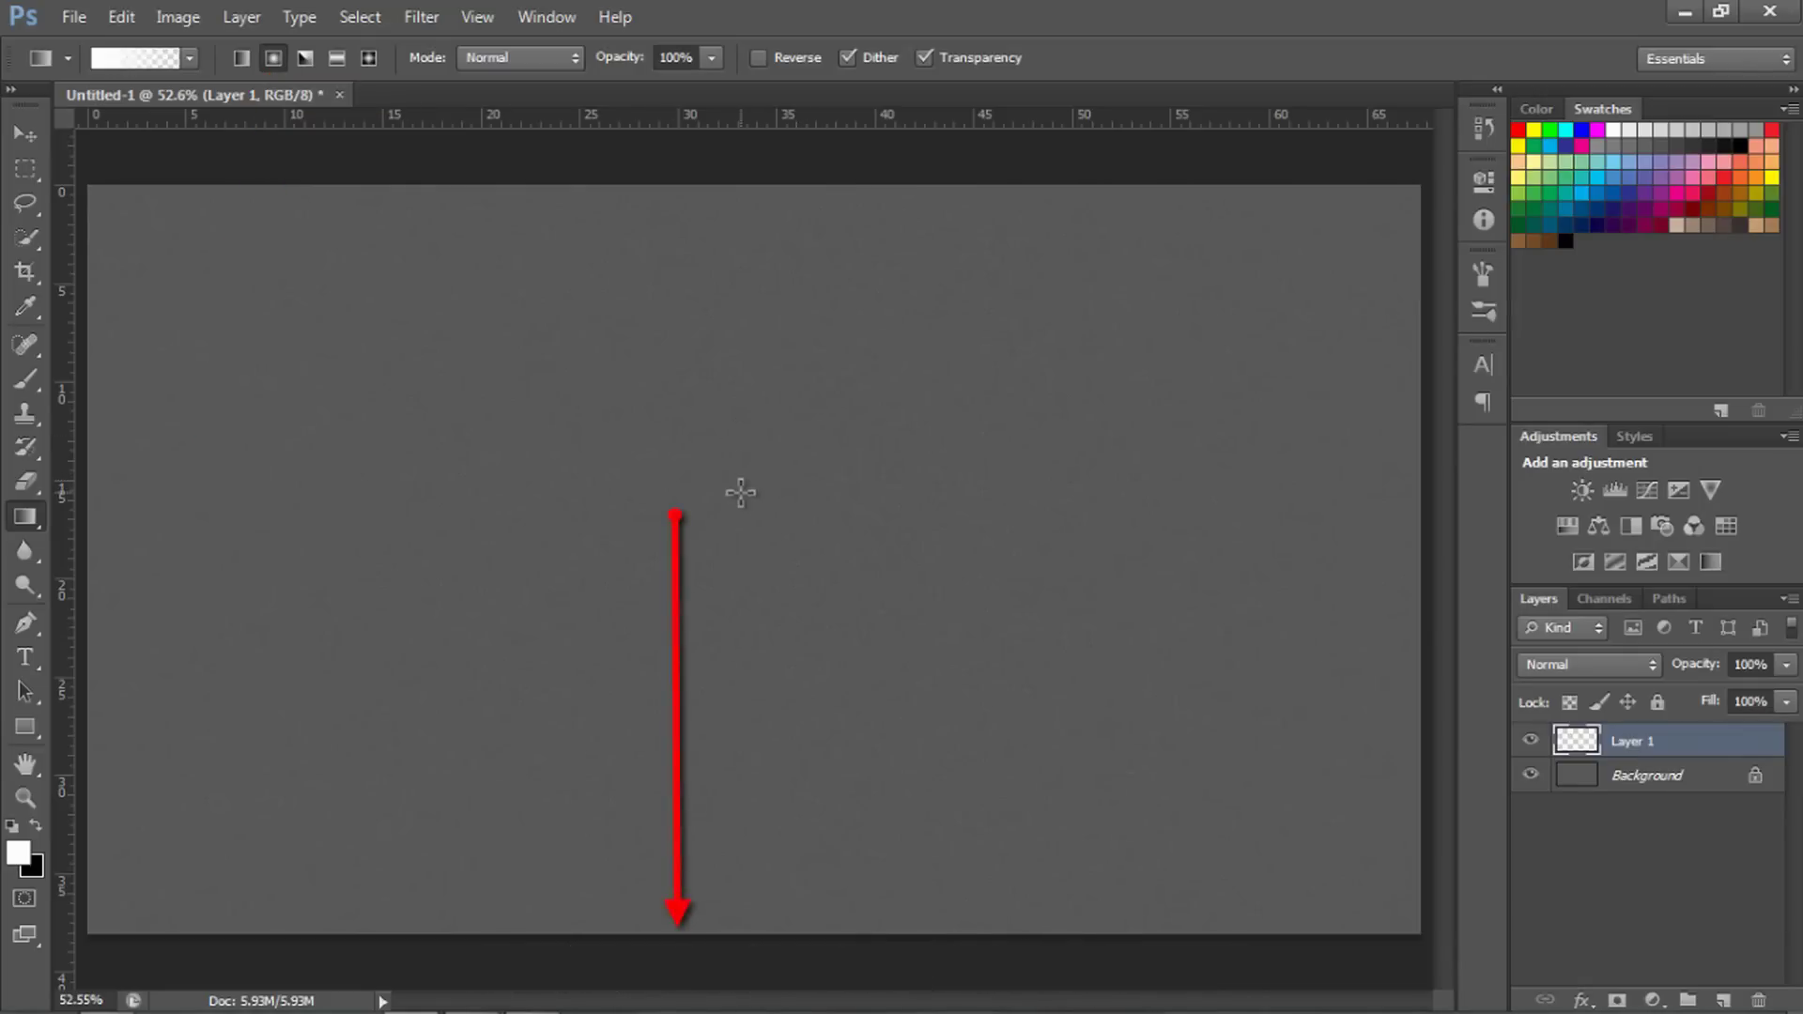
# Step: Draw the white radial glow from the canvas centre and lower the layer opacity to 45%
pyautogui.moveTo(738, 510); pyautogui.dragTo(735, 511)
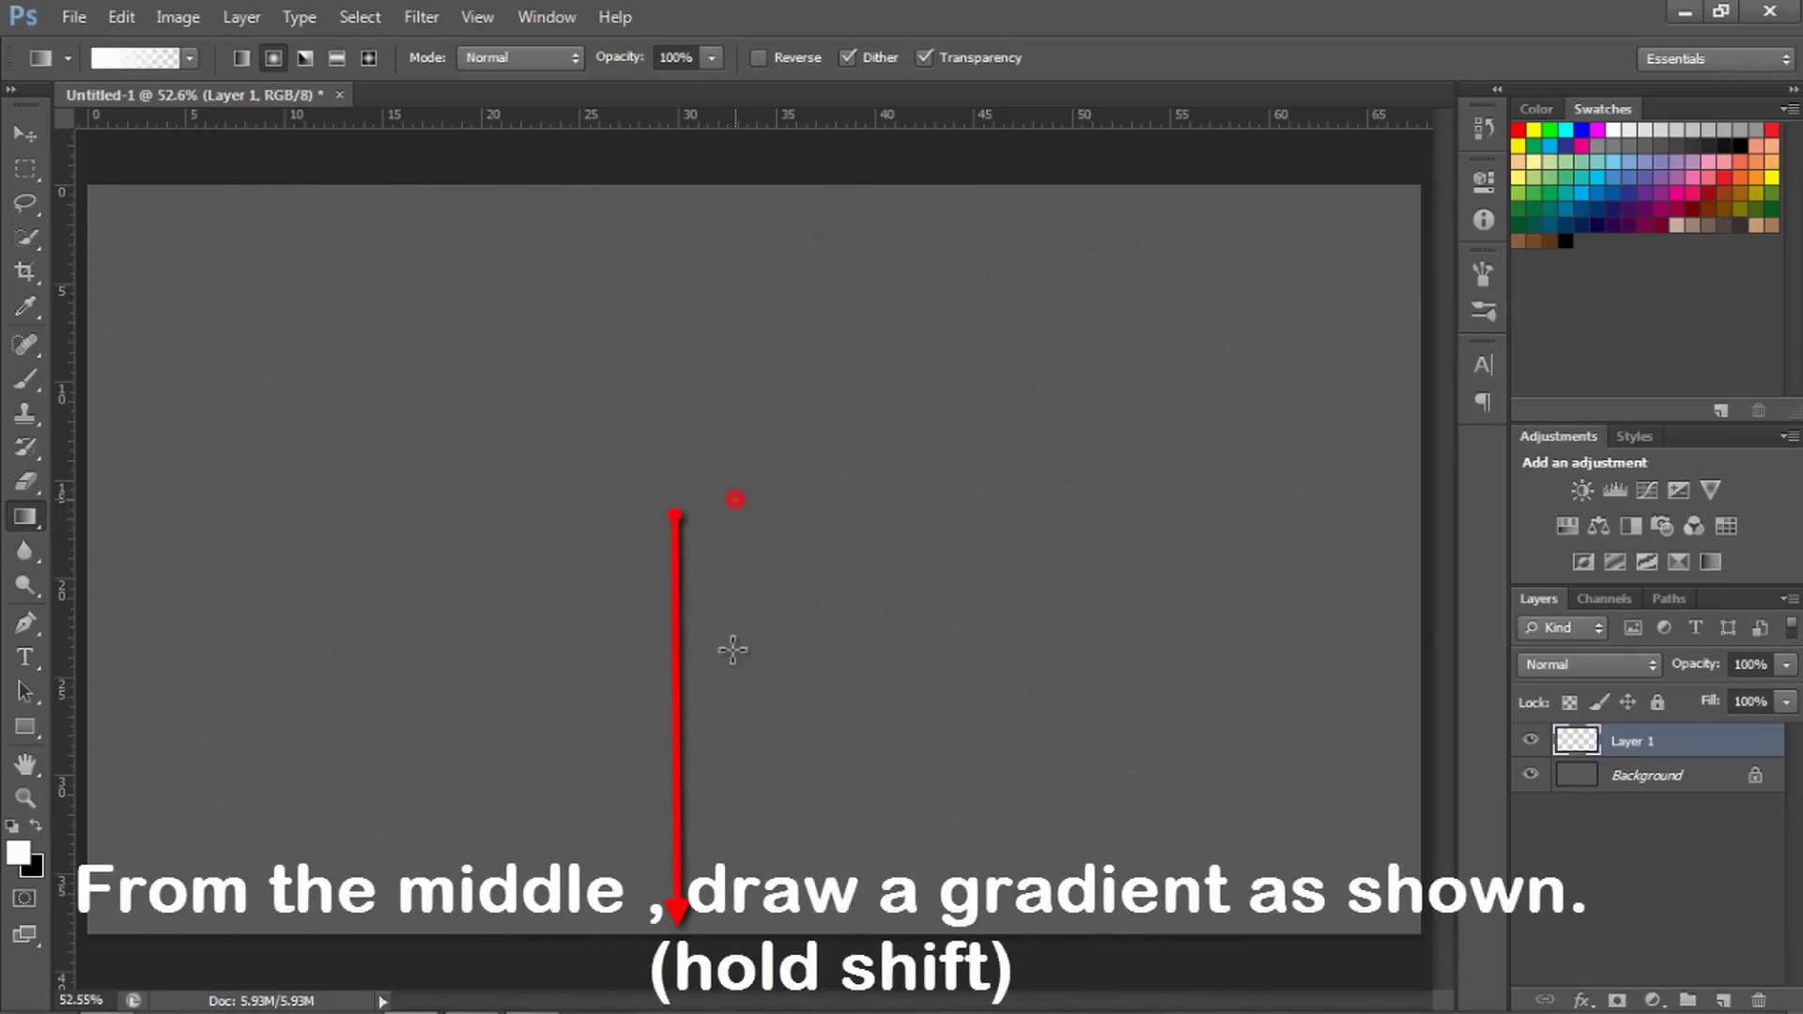
pyautogui.moveTo(725, 936); pyautogui.dragTo(726, 936)
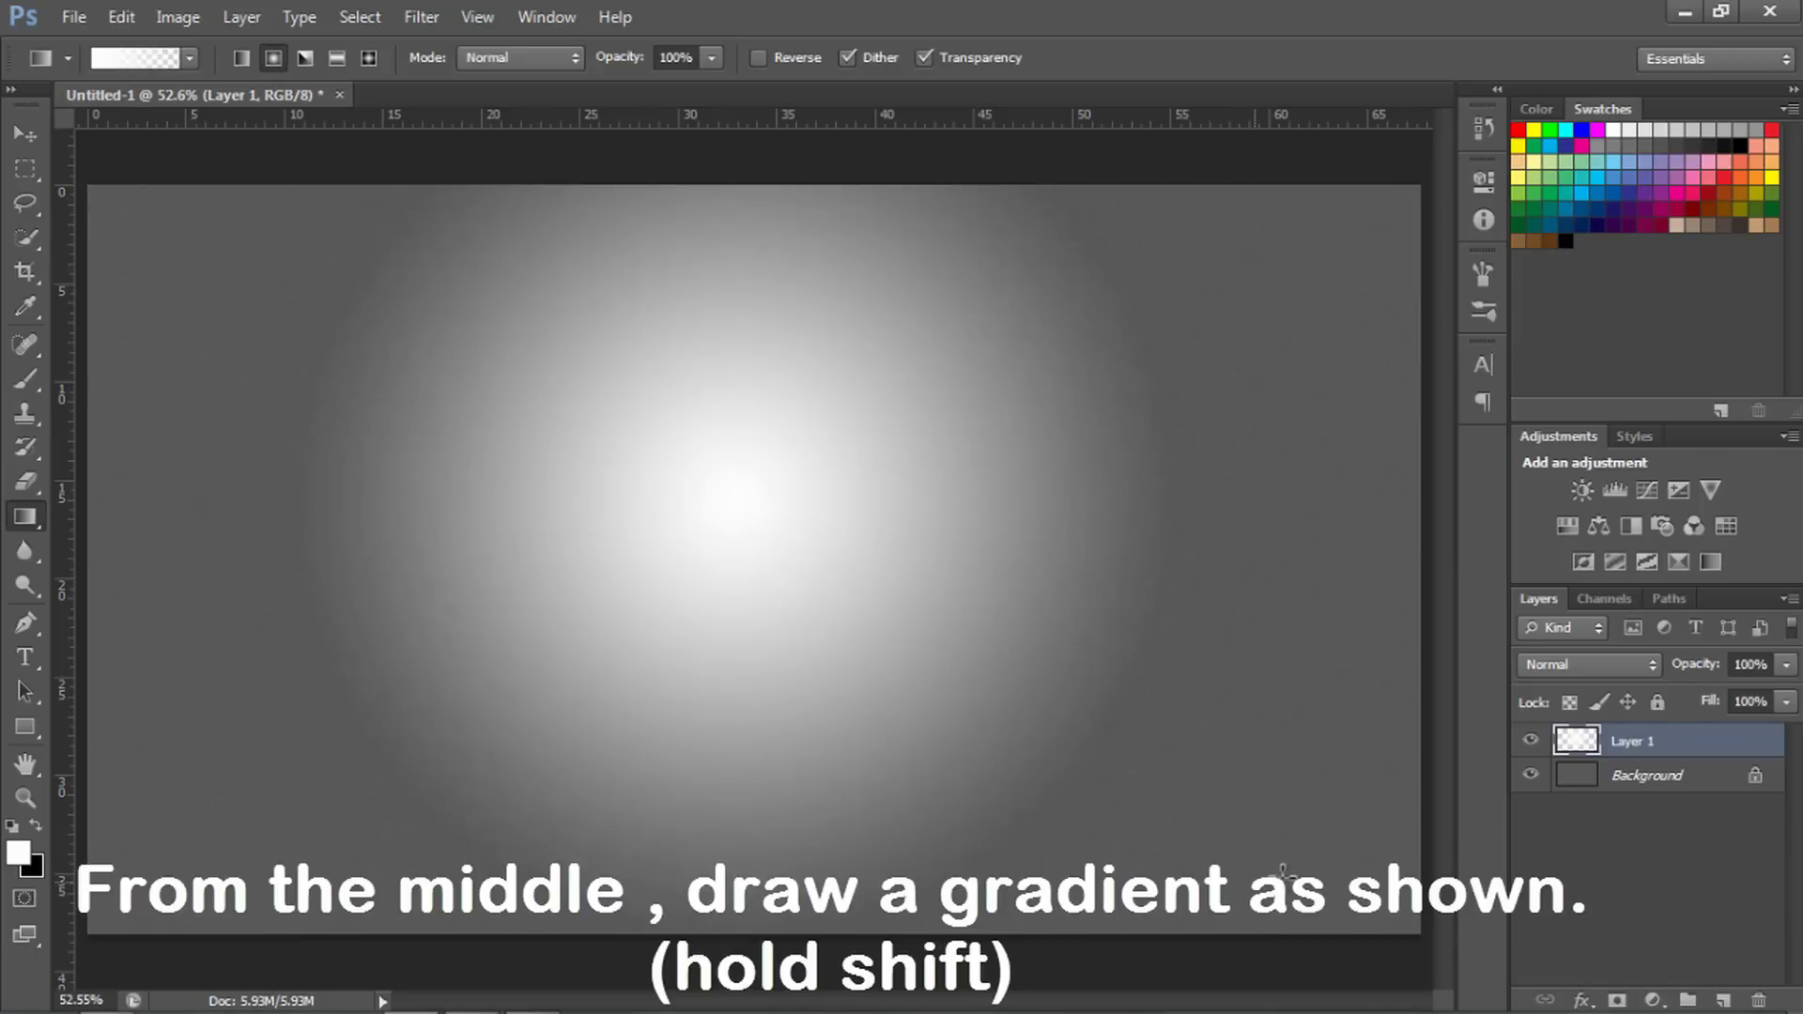
pyautogui.click(1784, 672)
pyautogui.moveTo(1752, 678); pyautogui.dragTo(1674, 669)
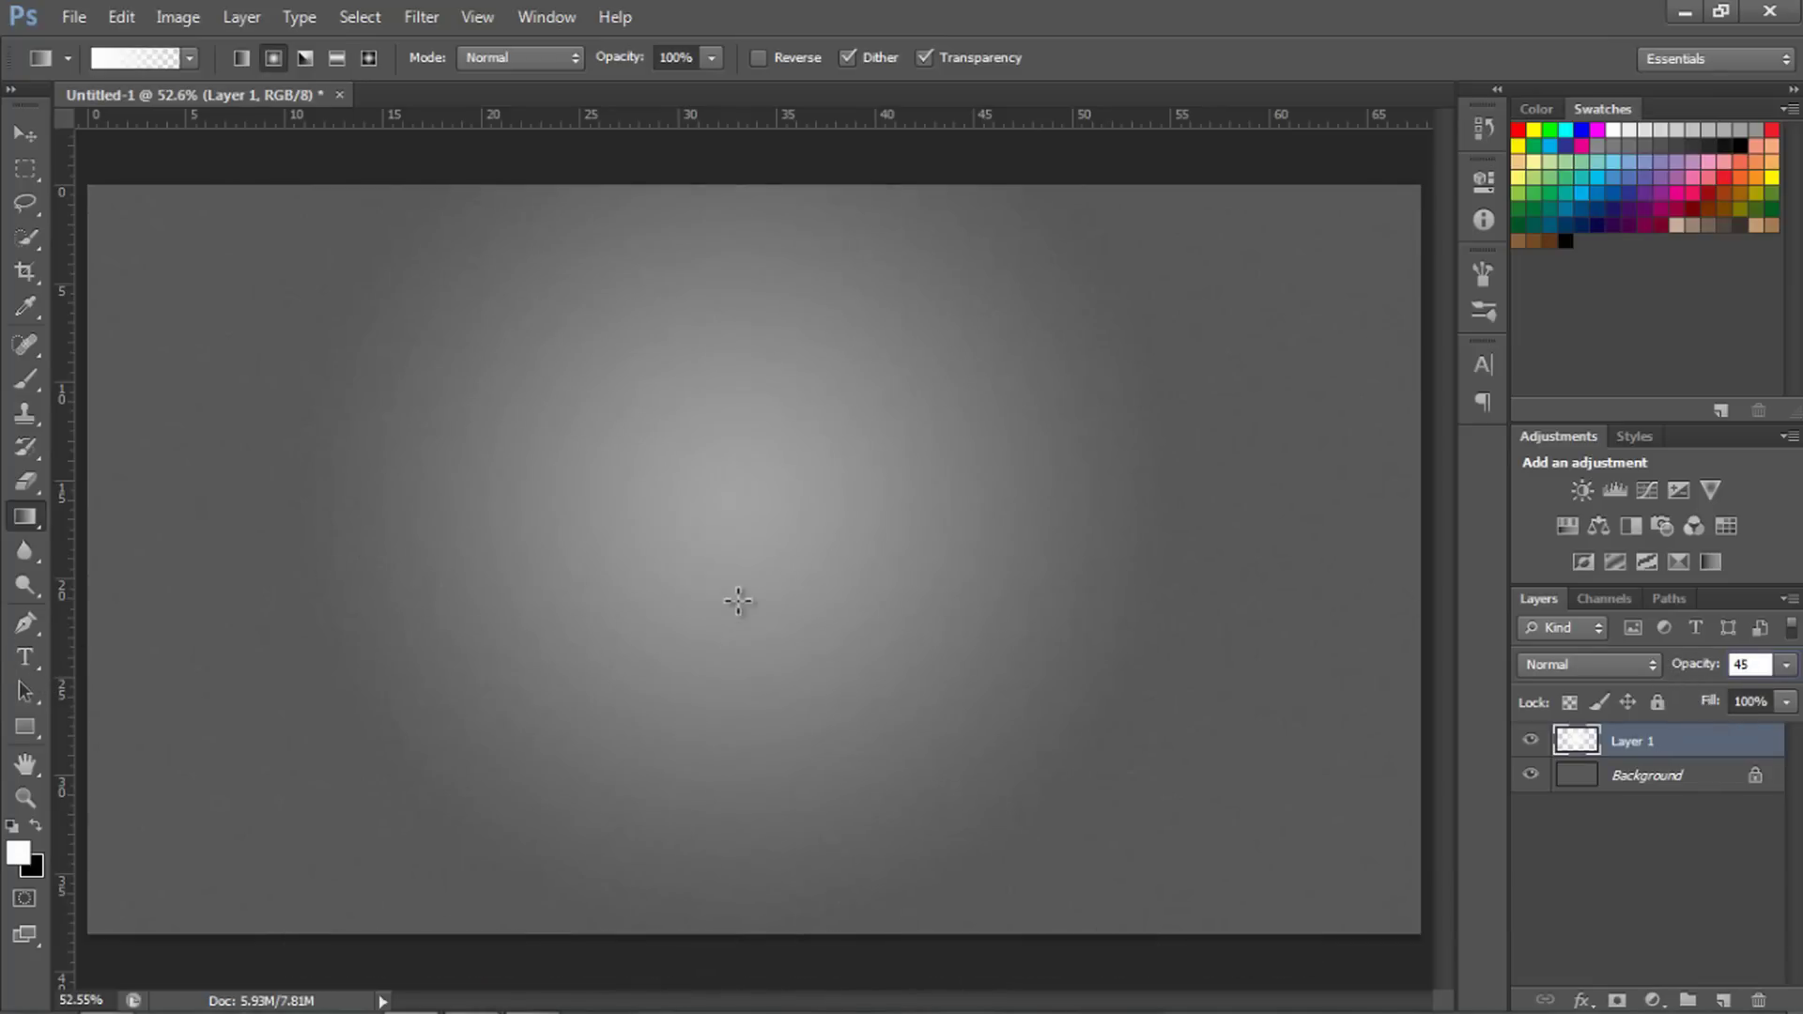
# Step: Type PEACE at 350 pt in a text box spanning the canvas
pyautogui.click(26, 656)
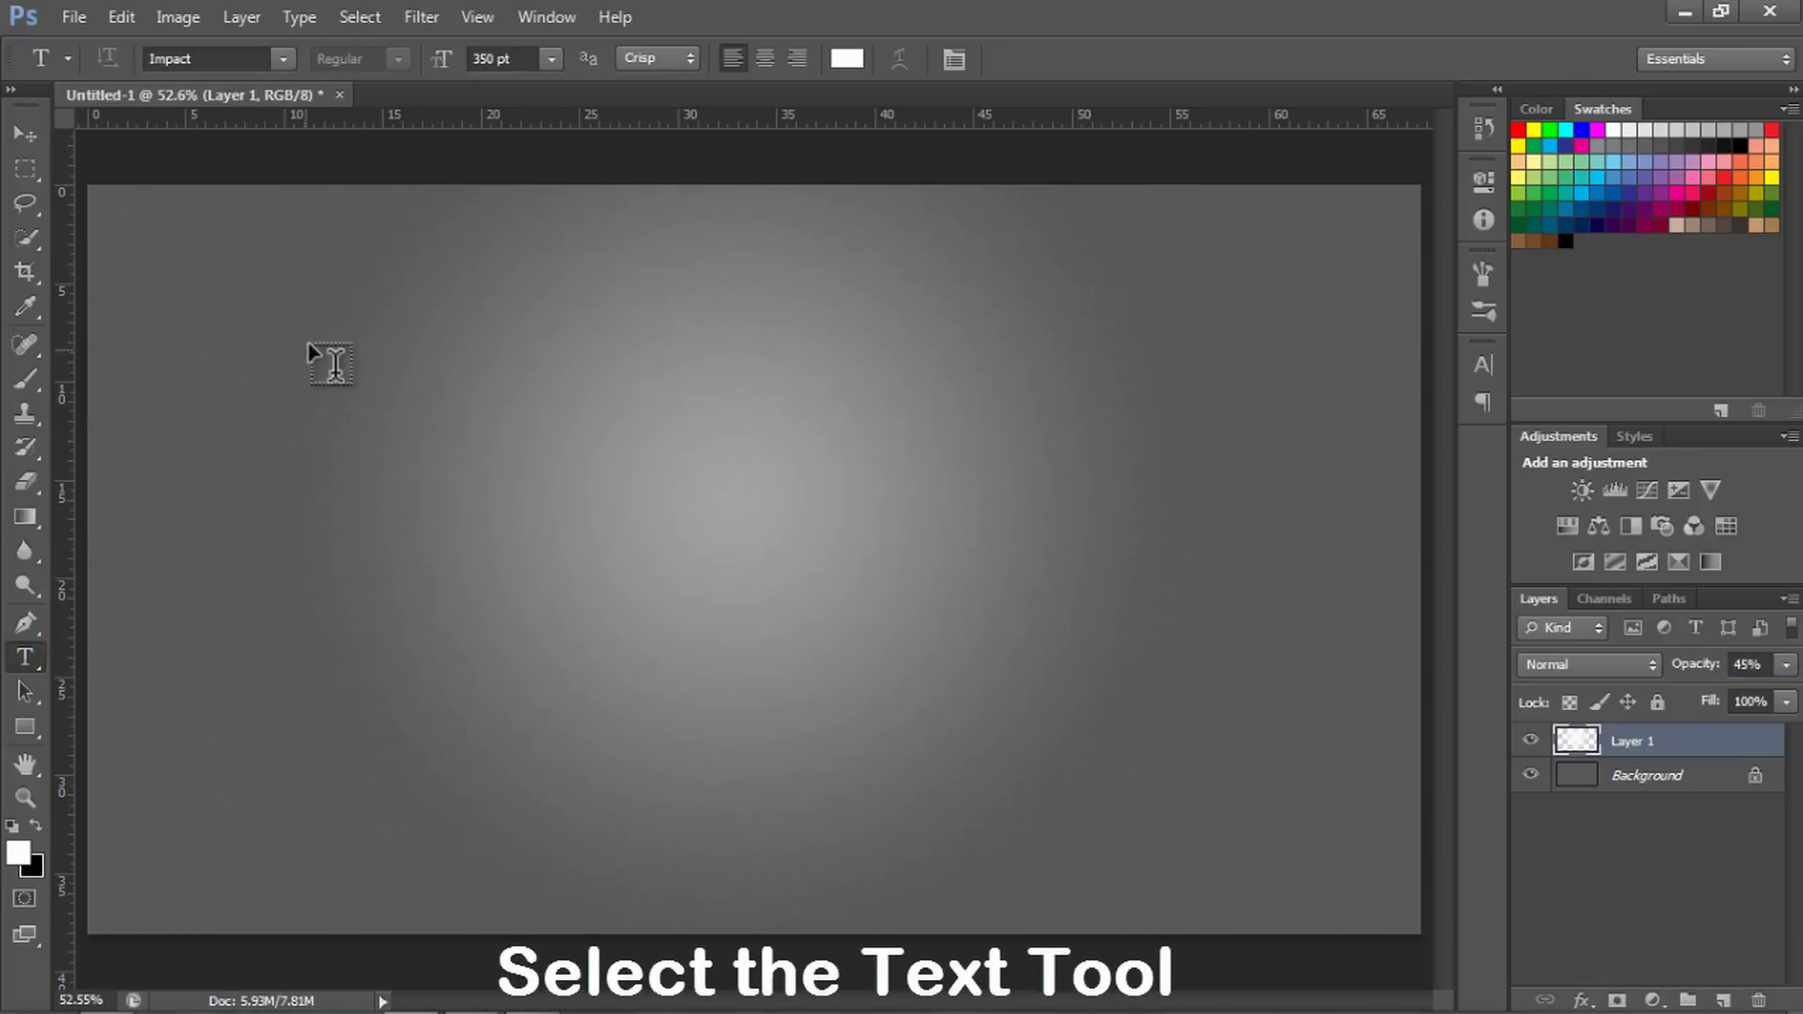
pyautogui.moveTo(334, 362); pyautogui.dragTo(1457, 845)
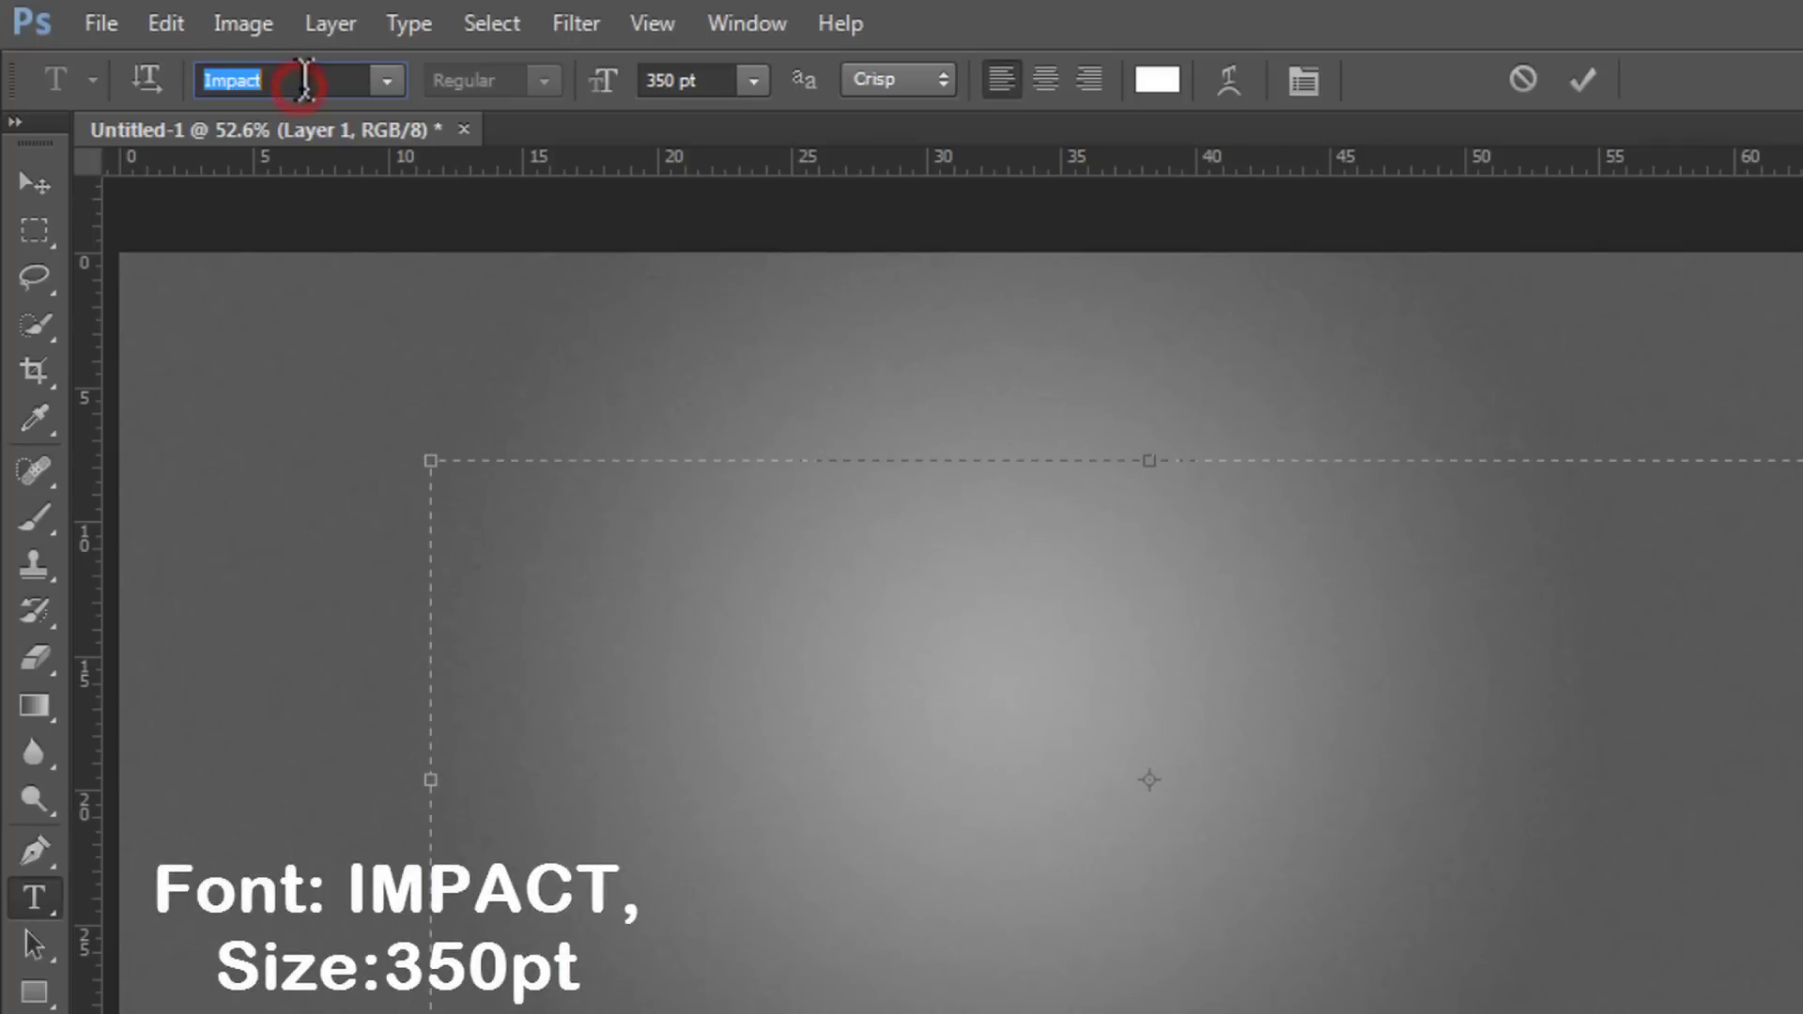
pyautogui.click(714, 80)
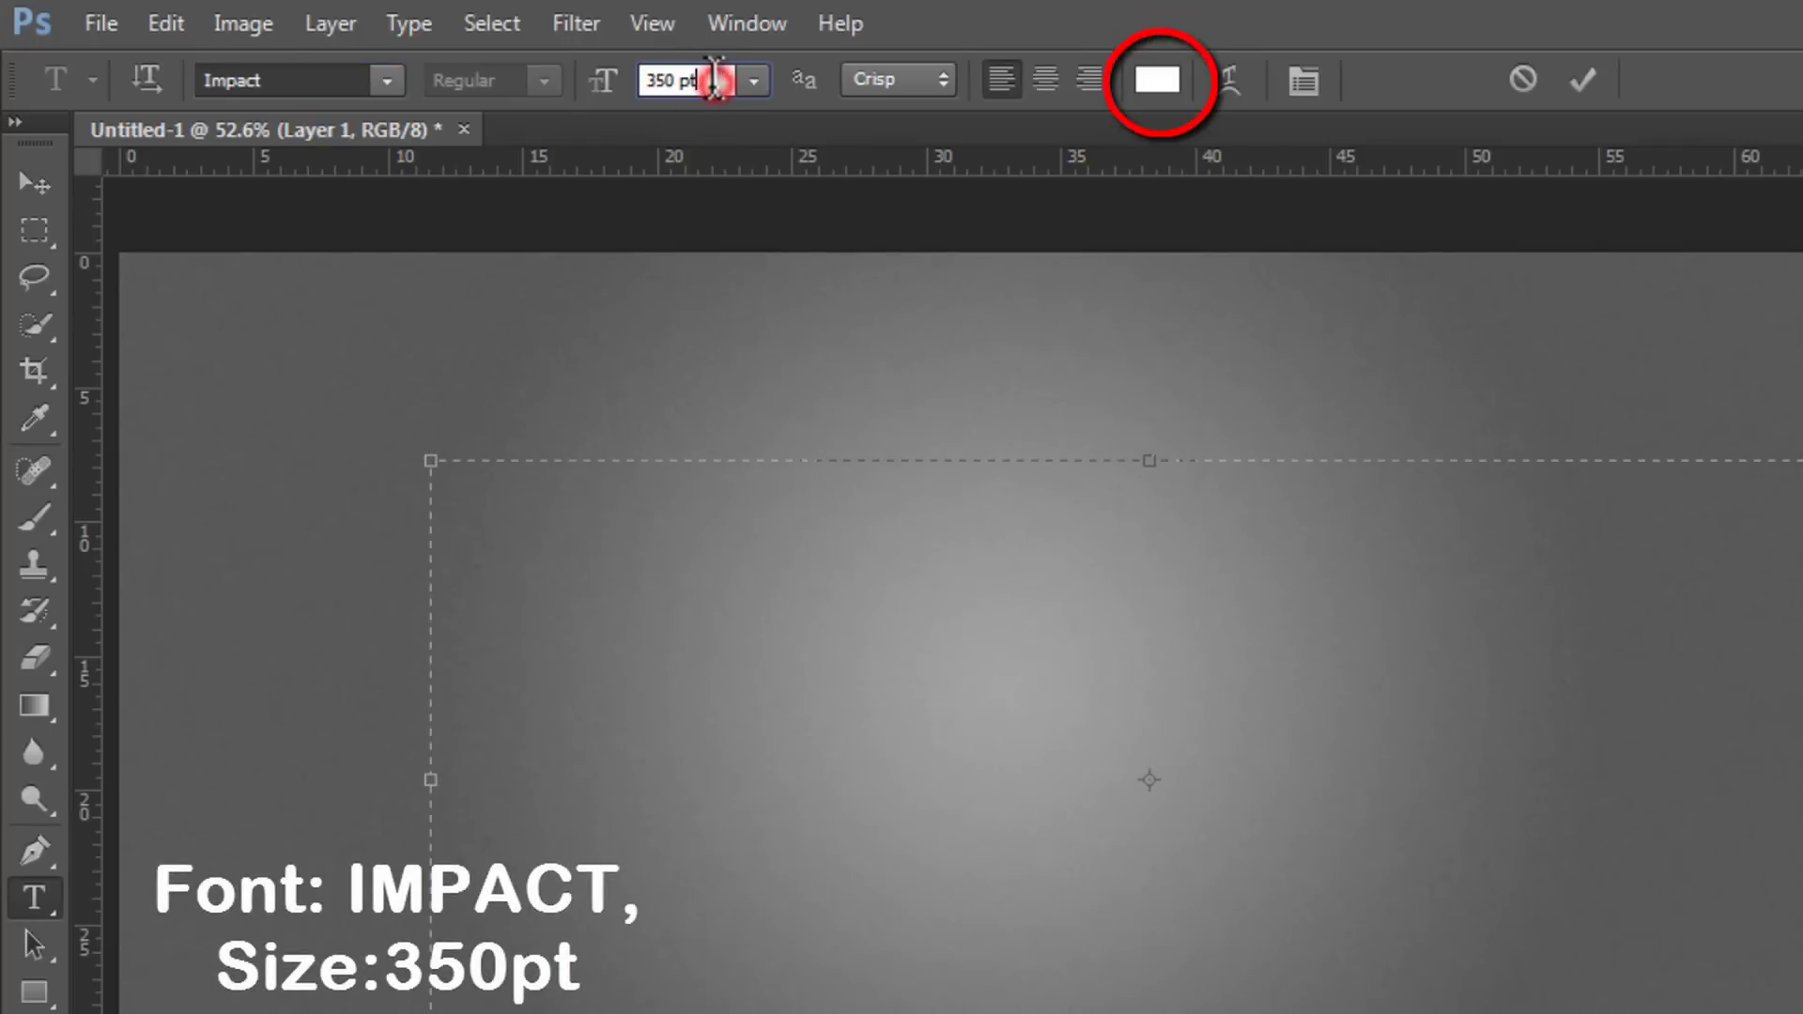
pyautogui.moveTo(688, 79); pyautogui.dragTo(603, 93)
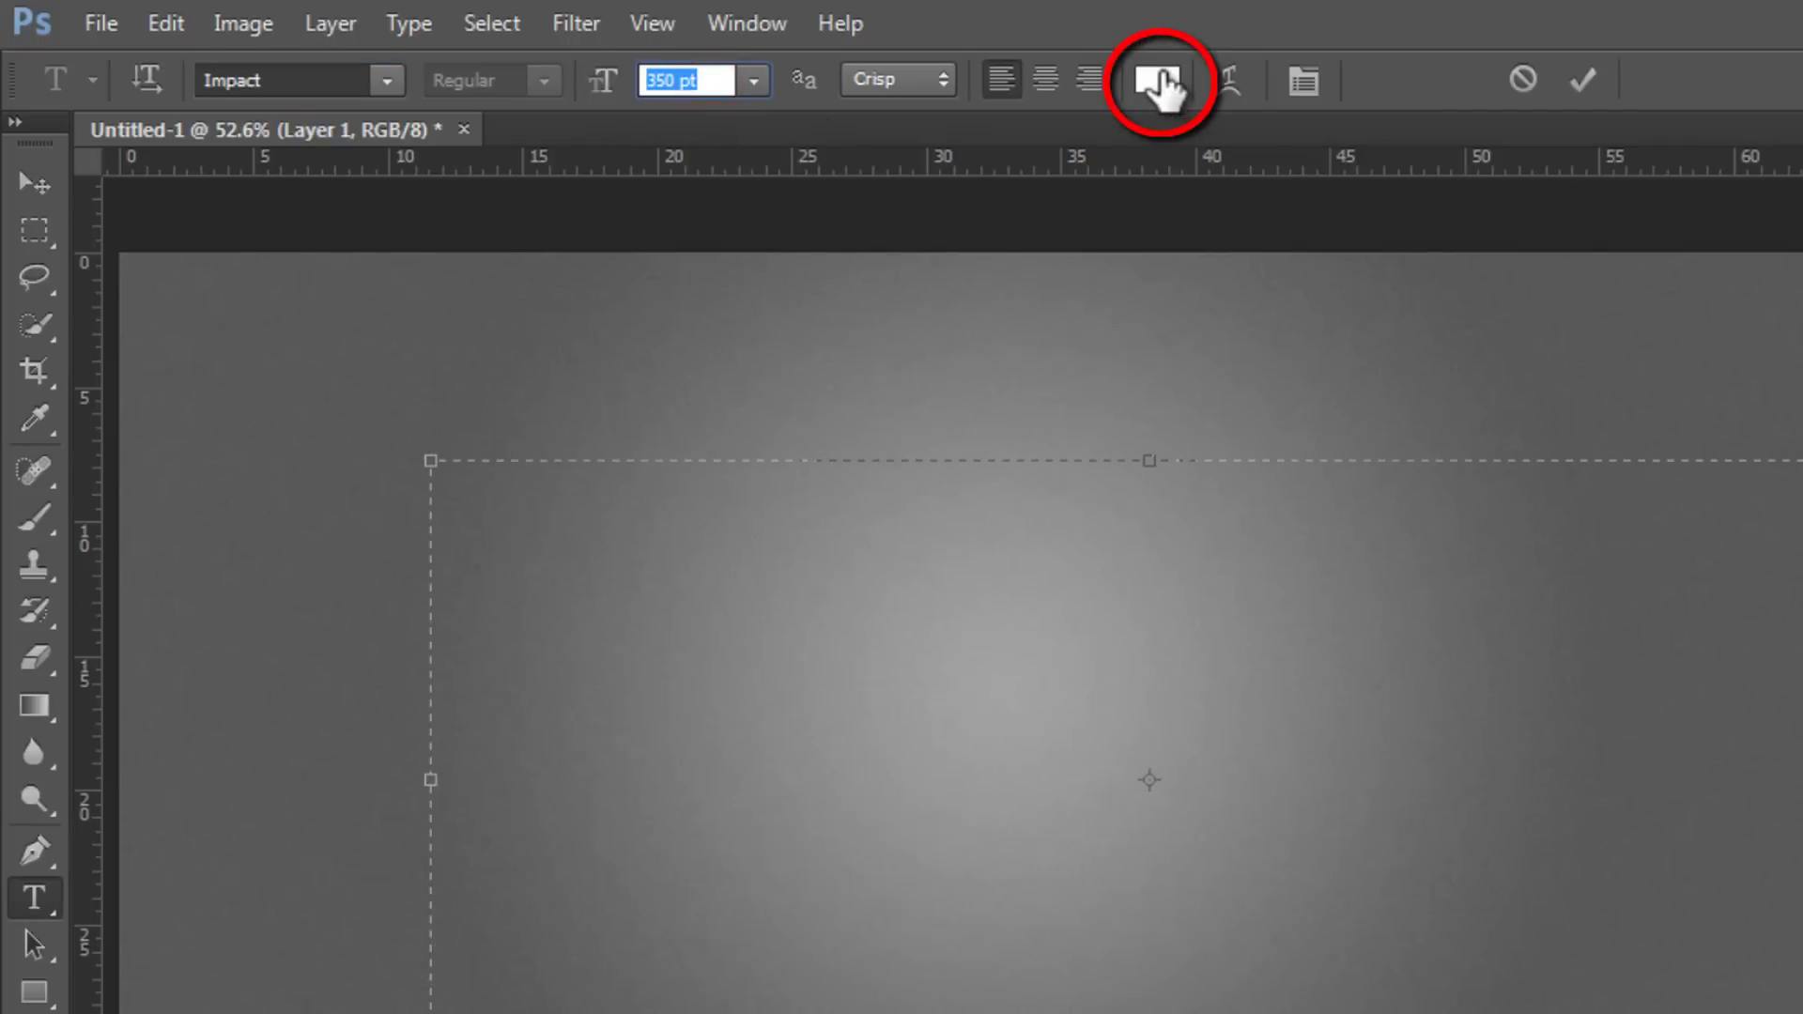
pyautogui.click(1009, 523)
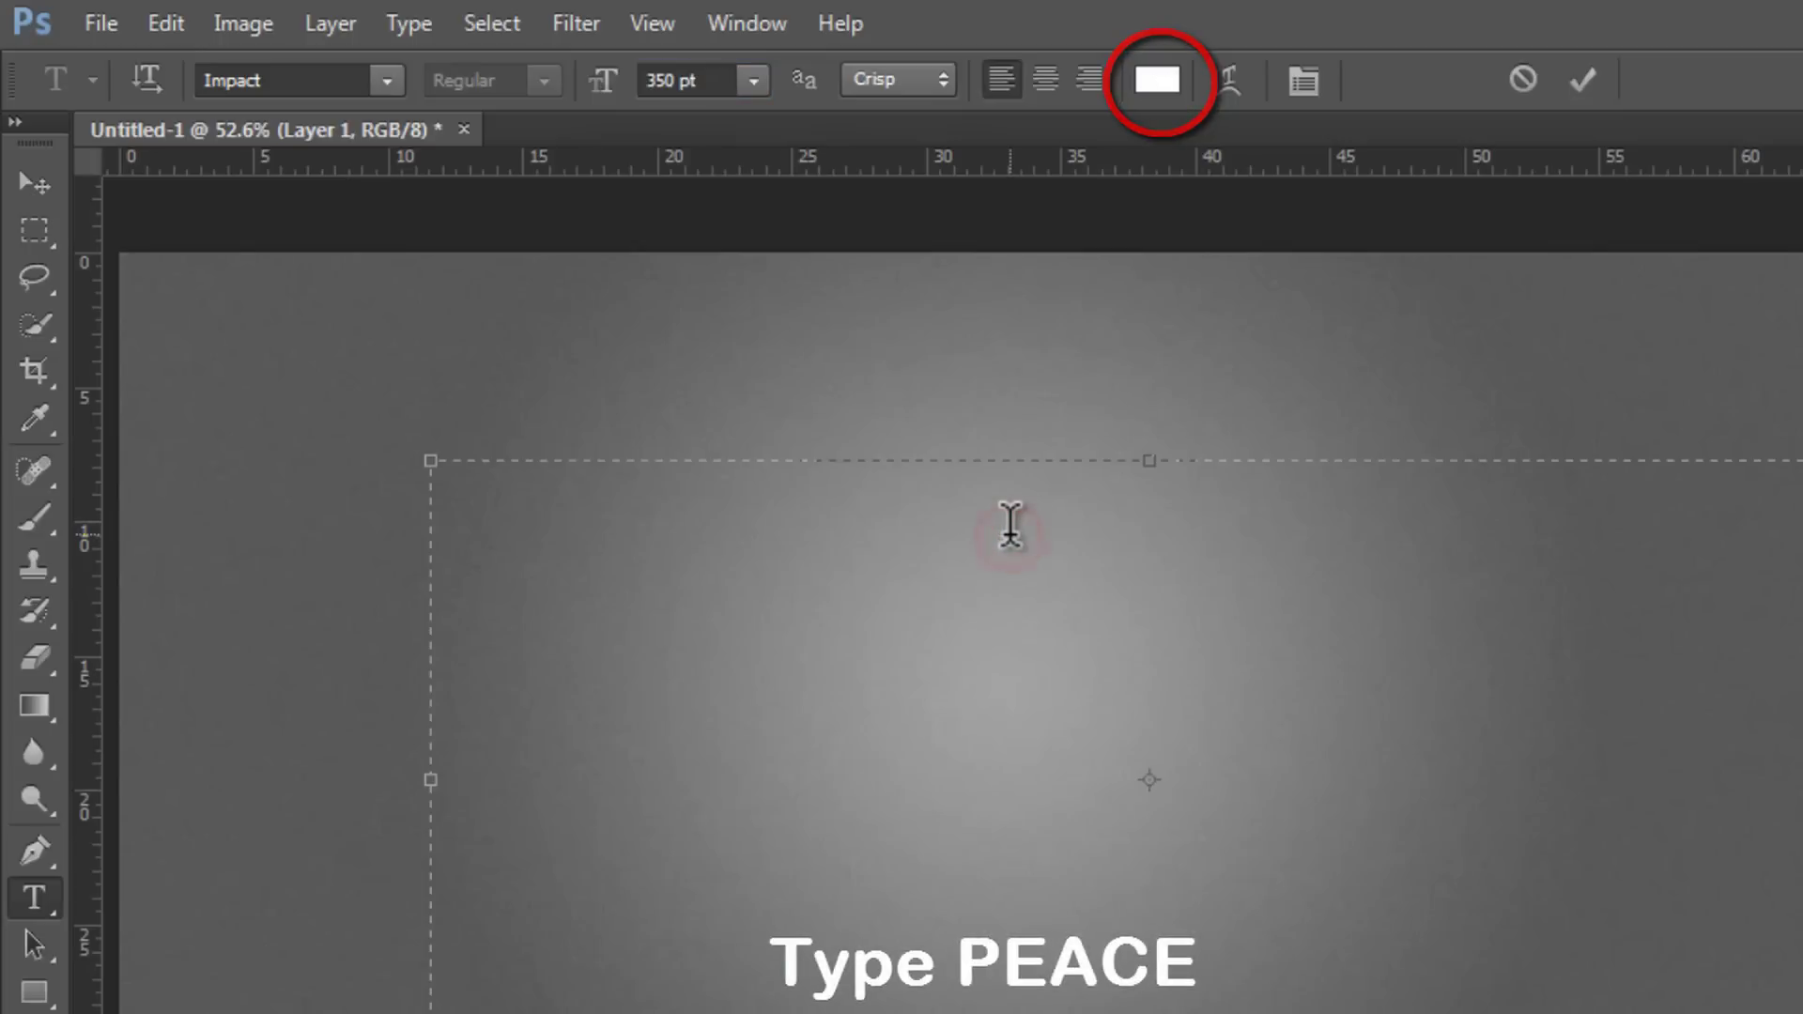
pyautogui.write('PEACE')
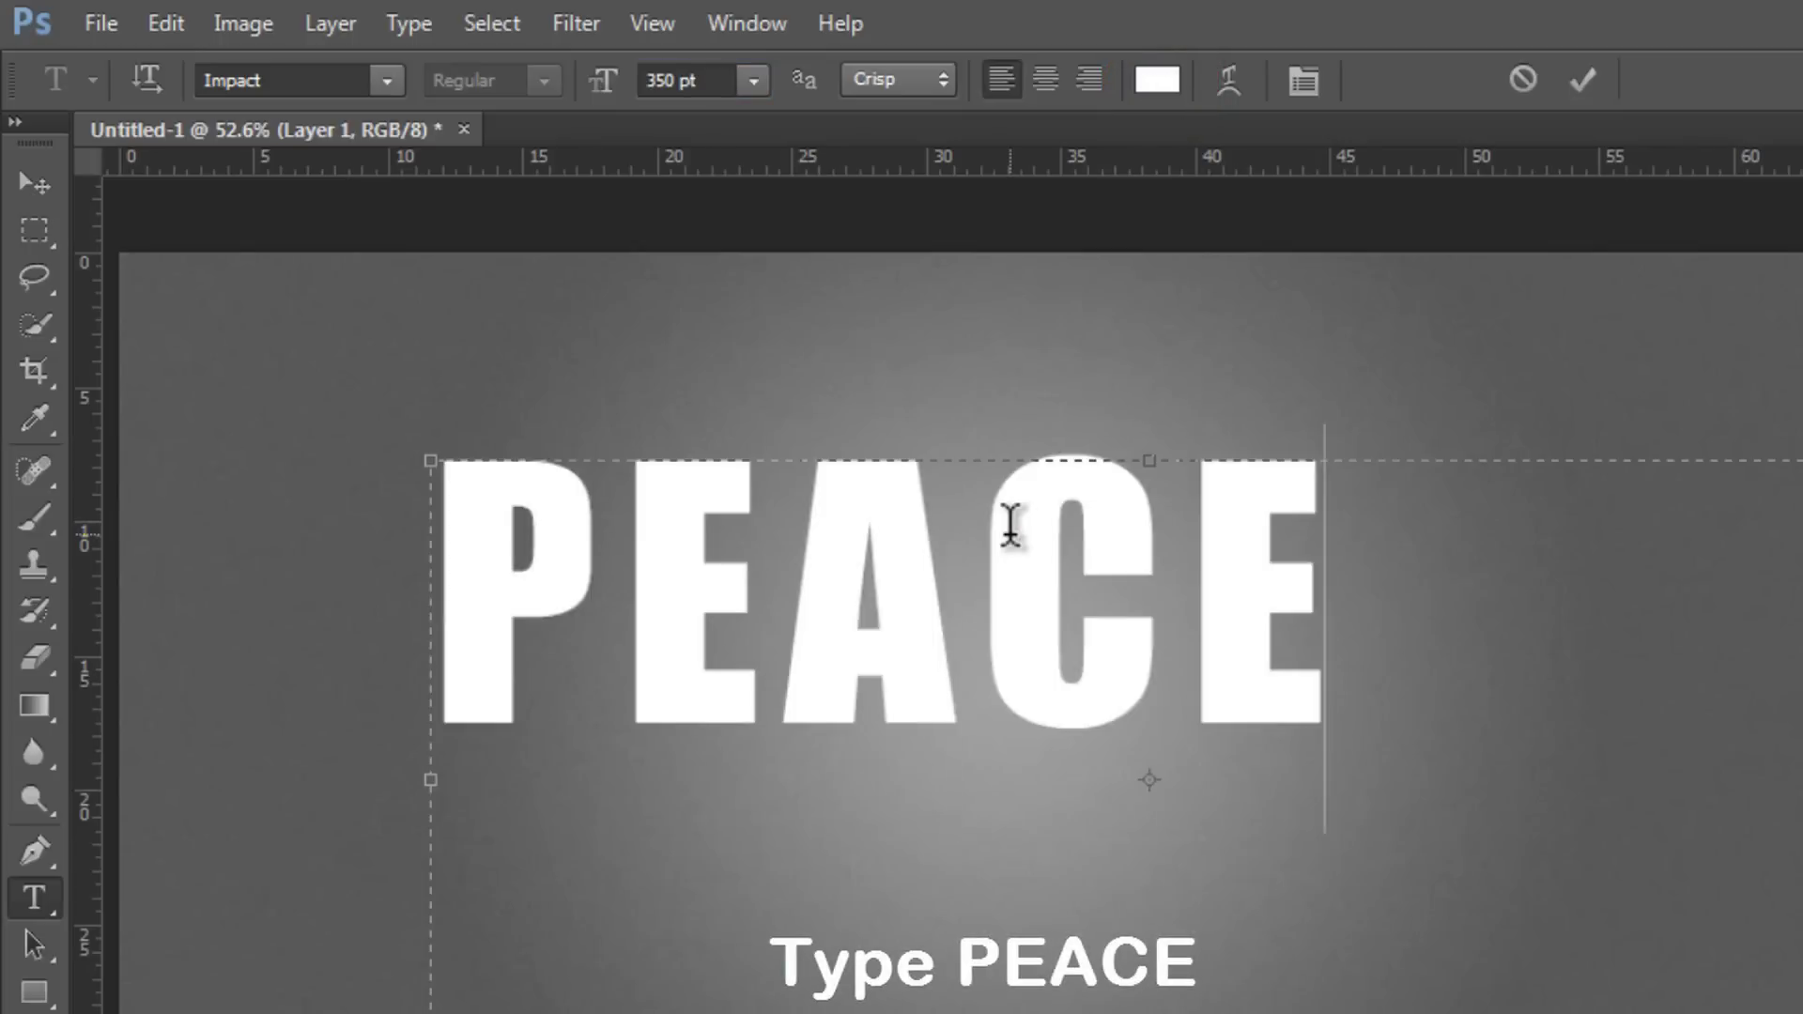
# Step: Give PEACE a tracking of 75 in the Character panel and commit the text
pyautogui.moveTo(1437, 723); pyautogui.dragTo(441, 713)
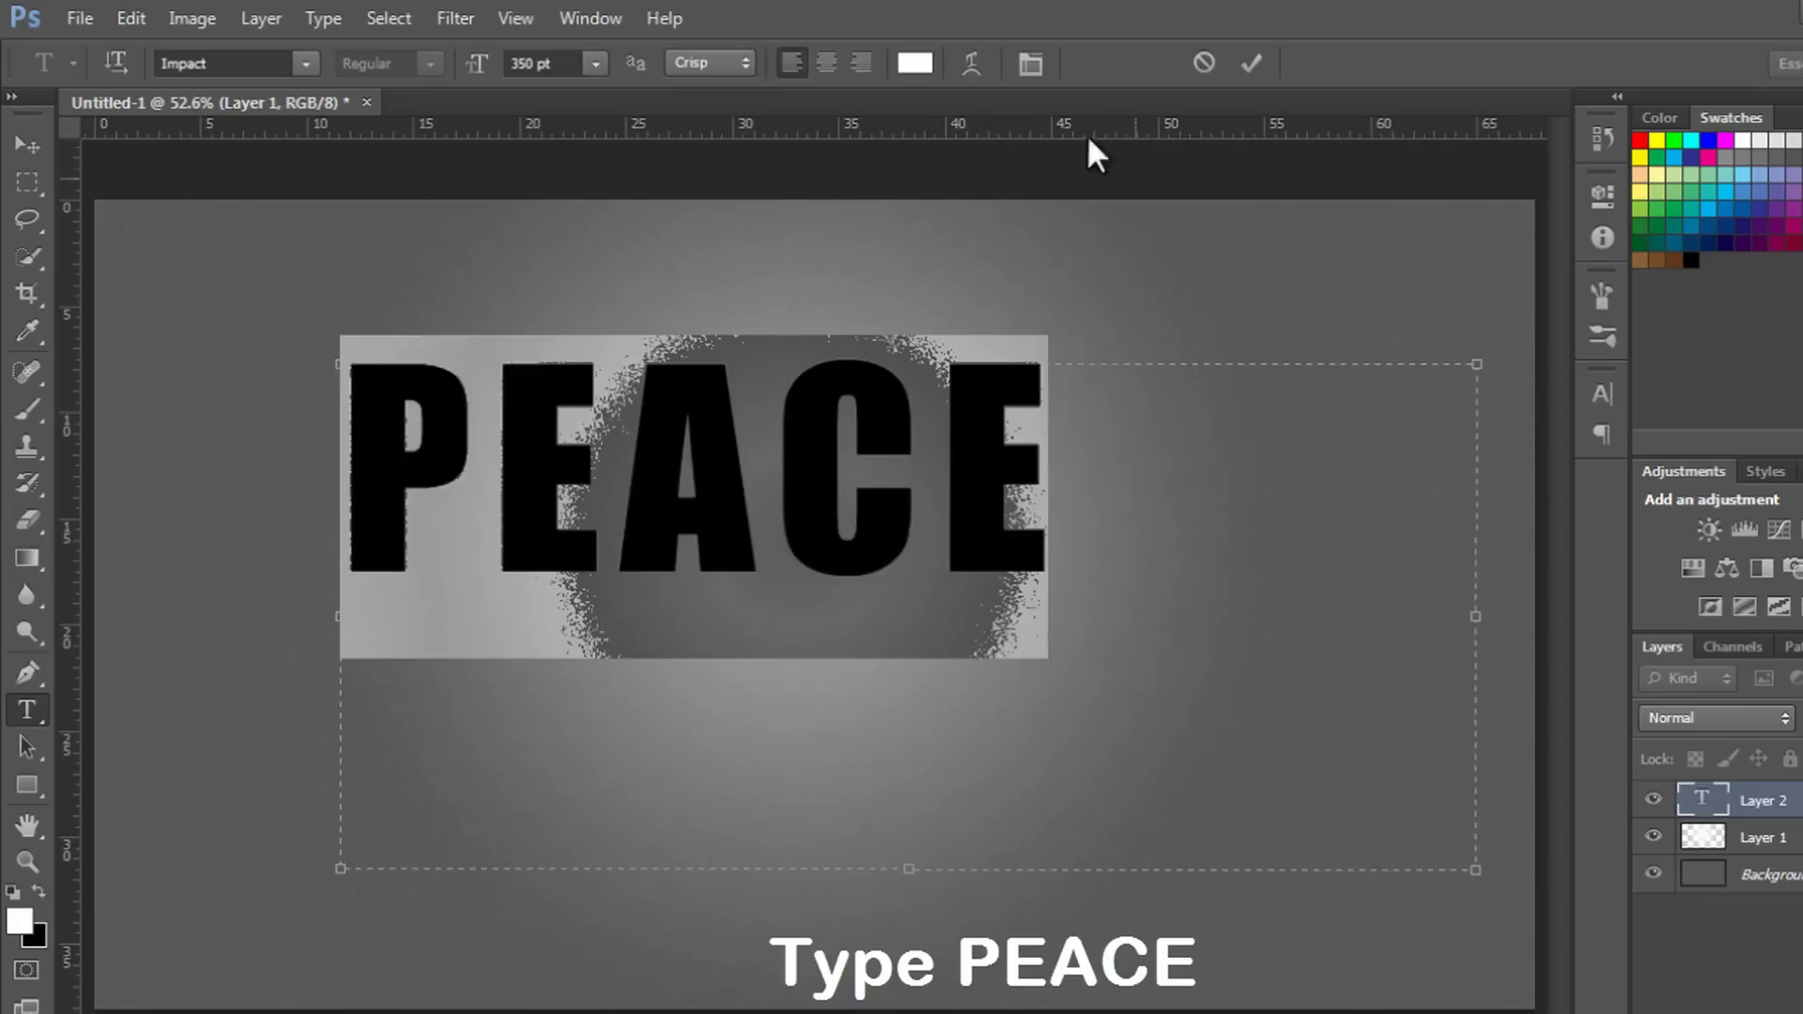
pyautogui.click(1030, 63)
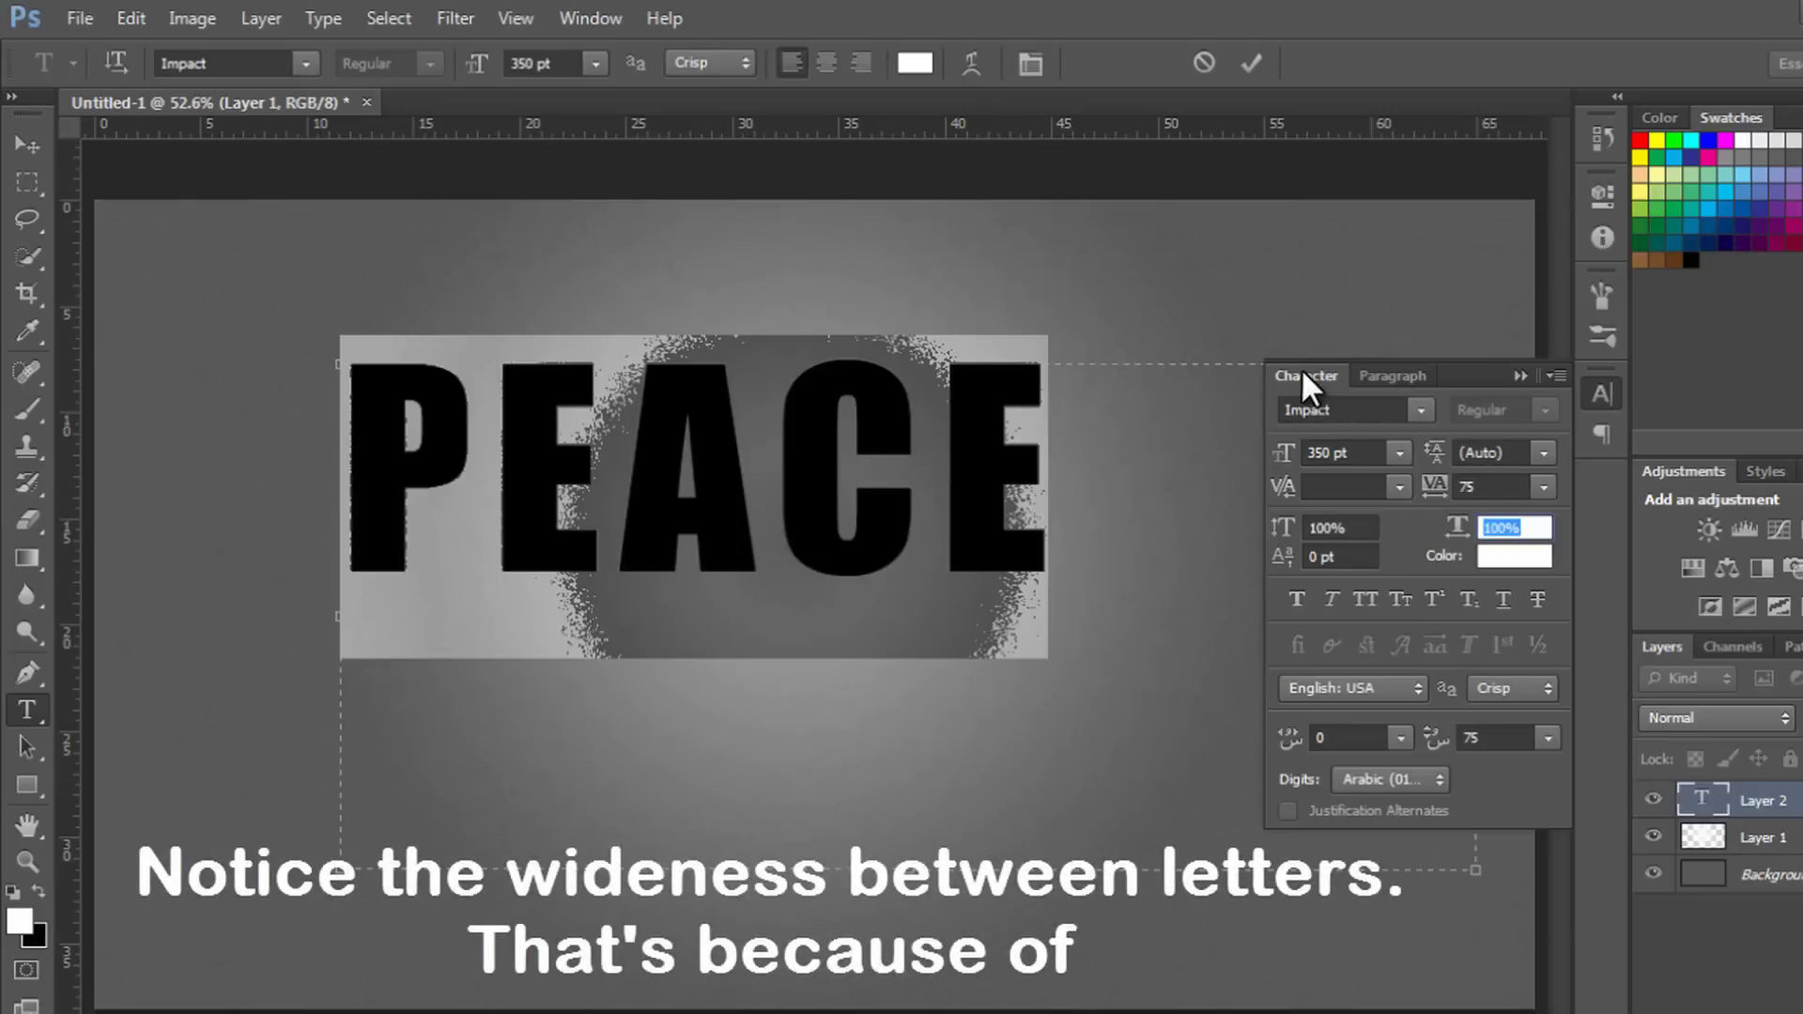
pyautogui.click(1370, 452)
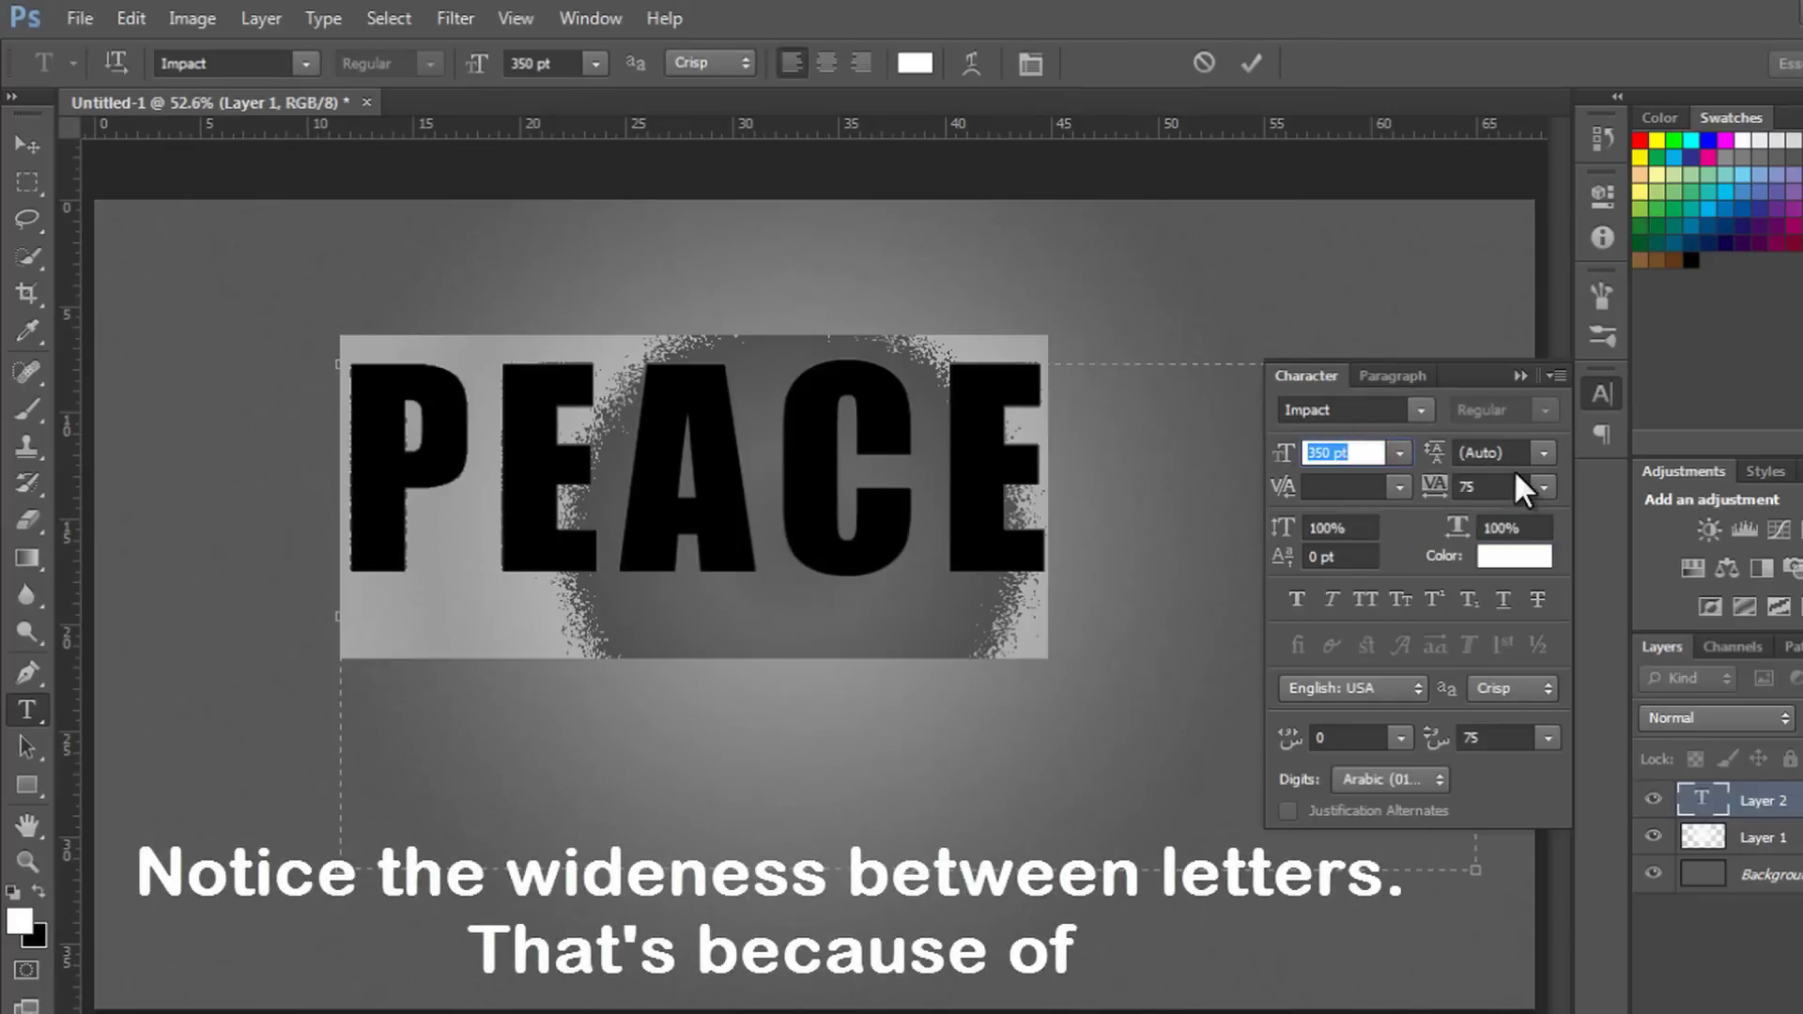
pyautogui.click(1499, 486)
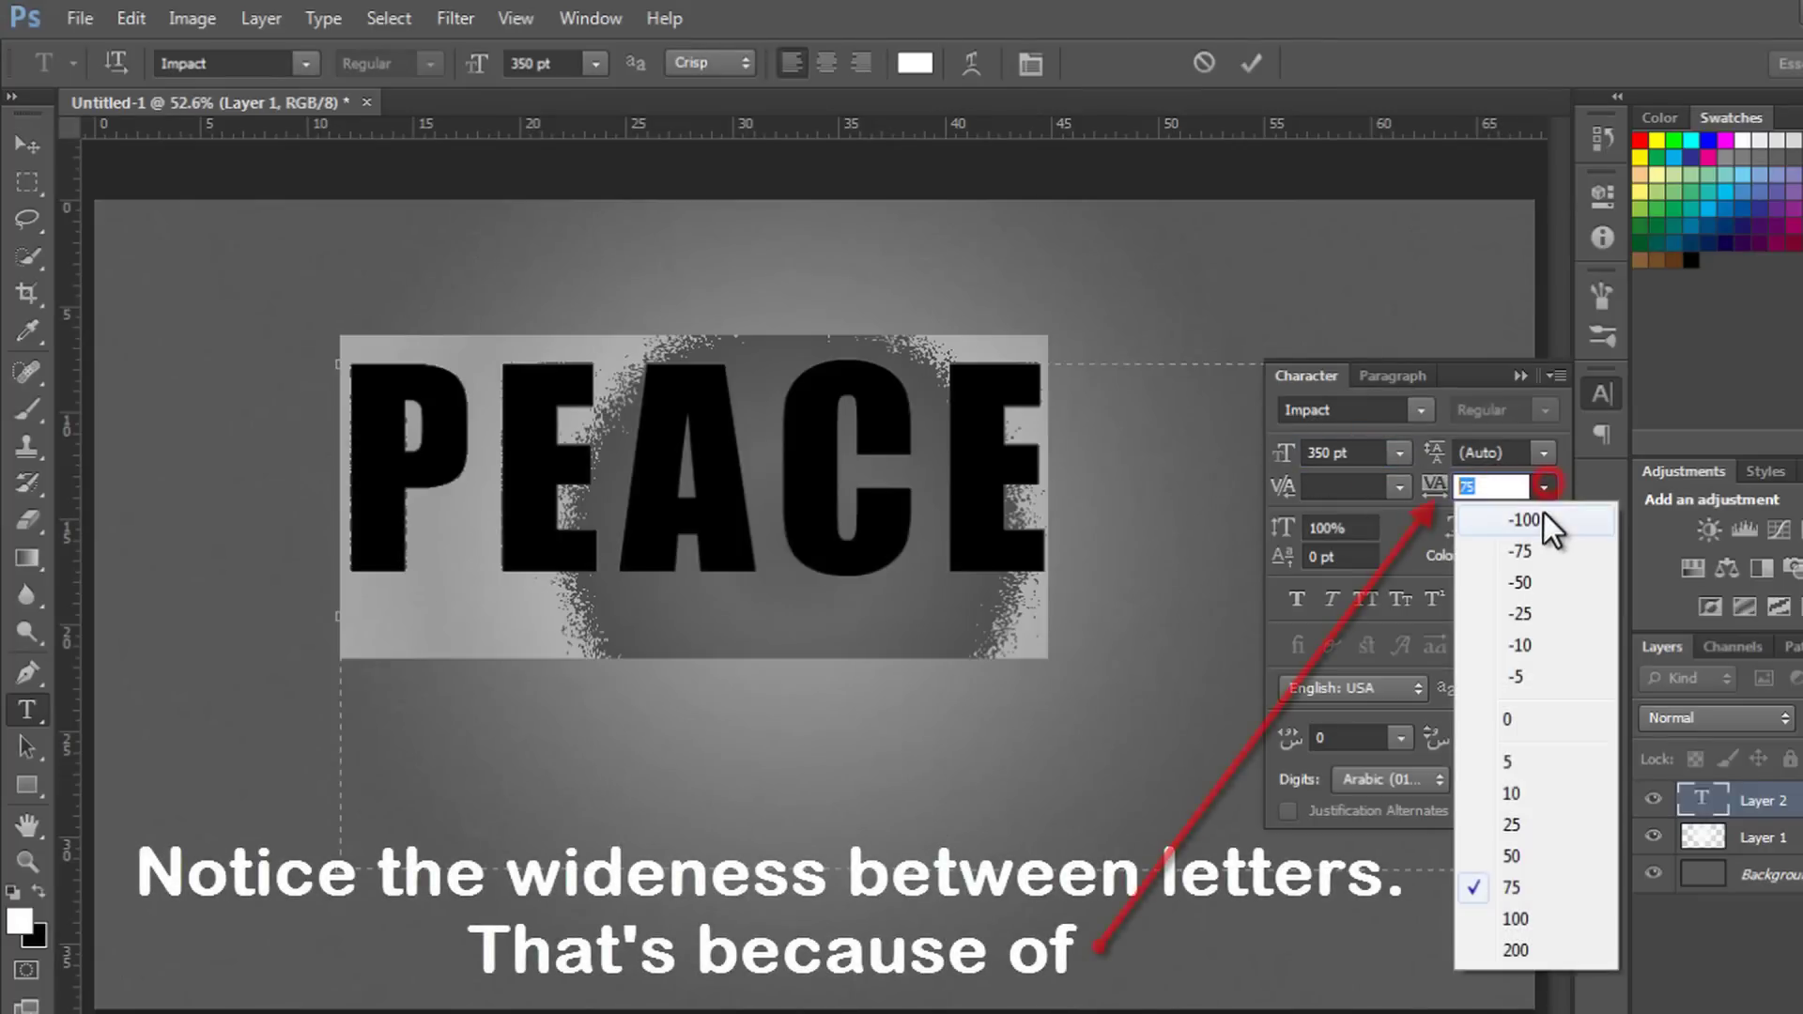
pyautogui.click(1544, 484)
pyautogui.click(1525, 886)
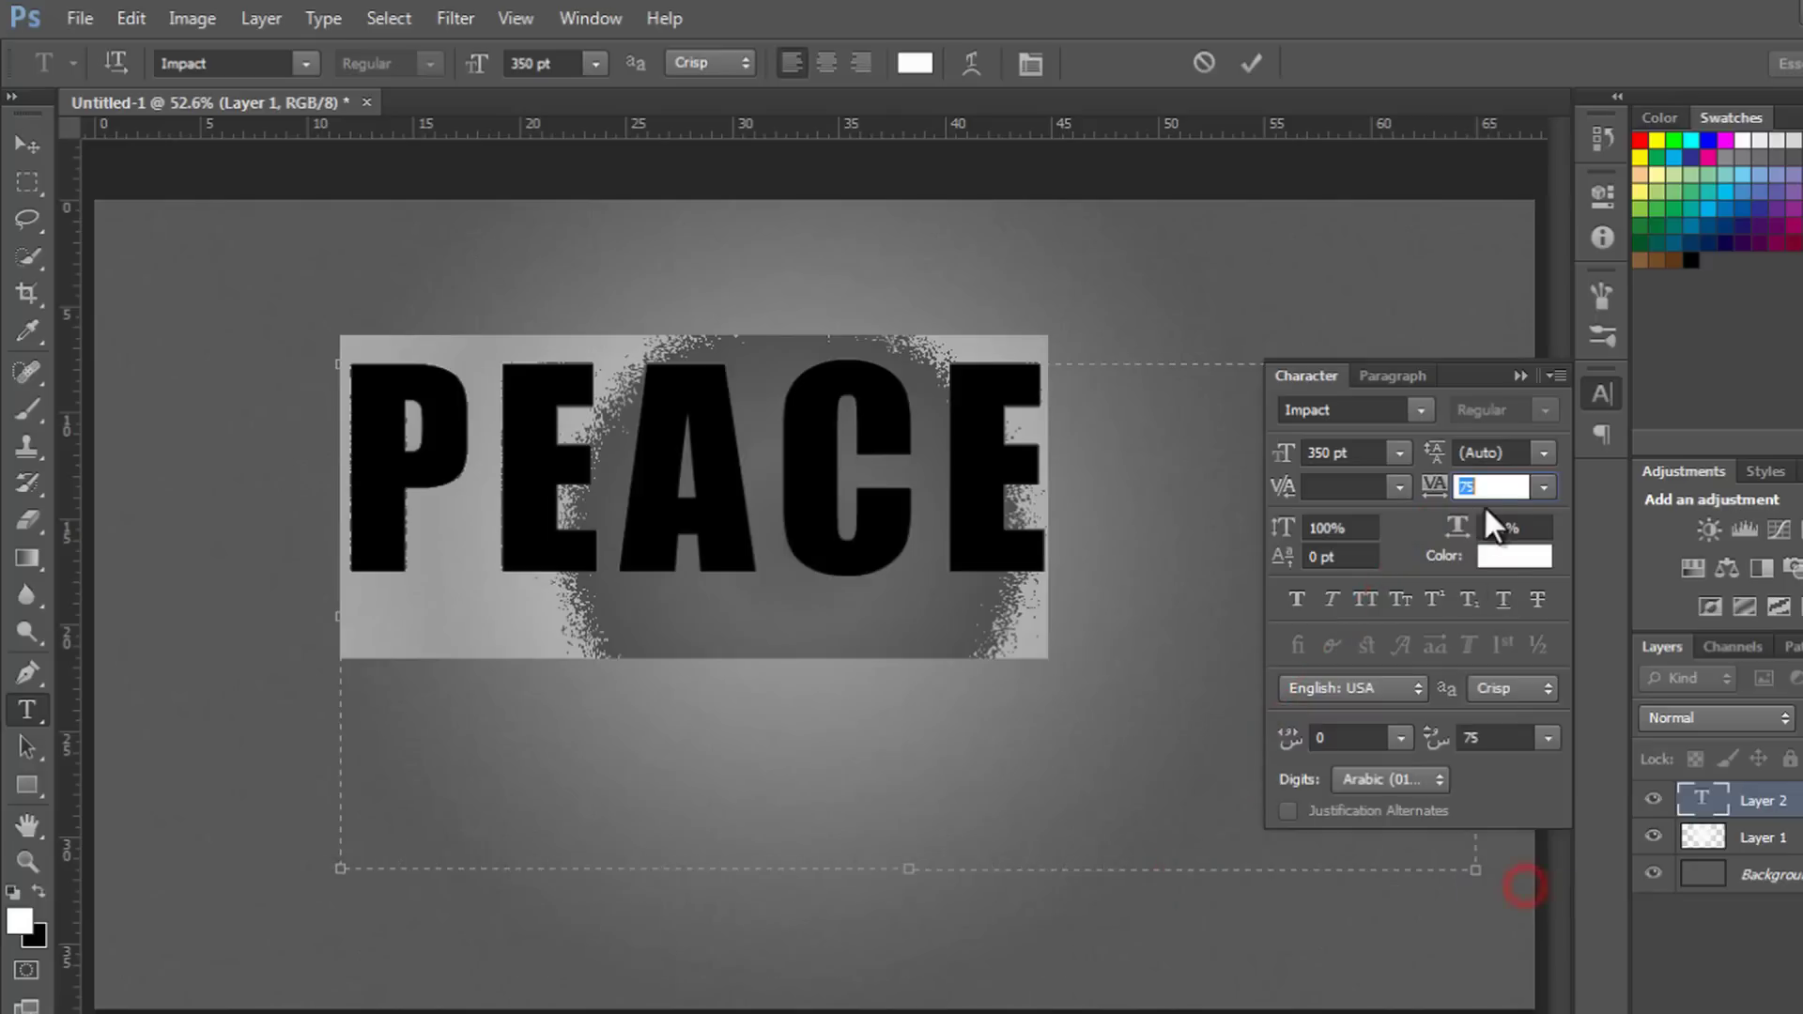
pyautogui.click(1517, 376)
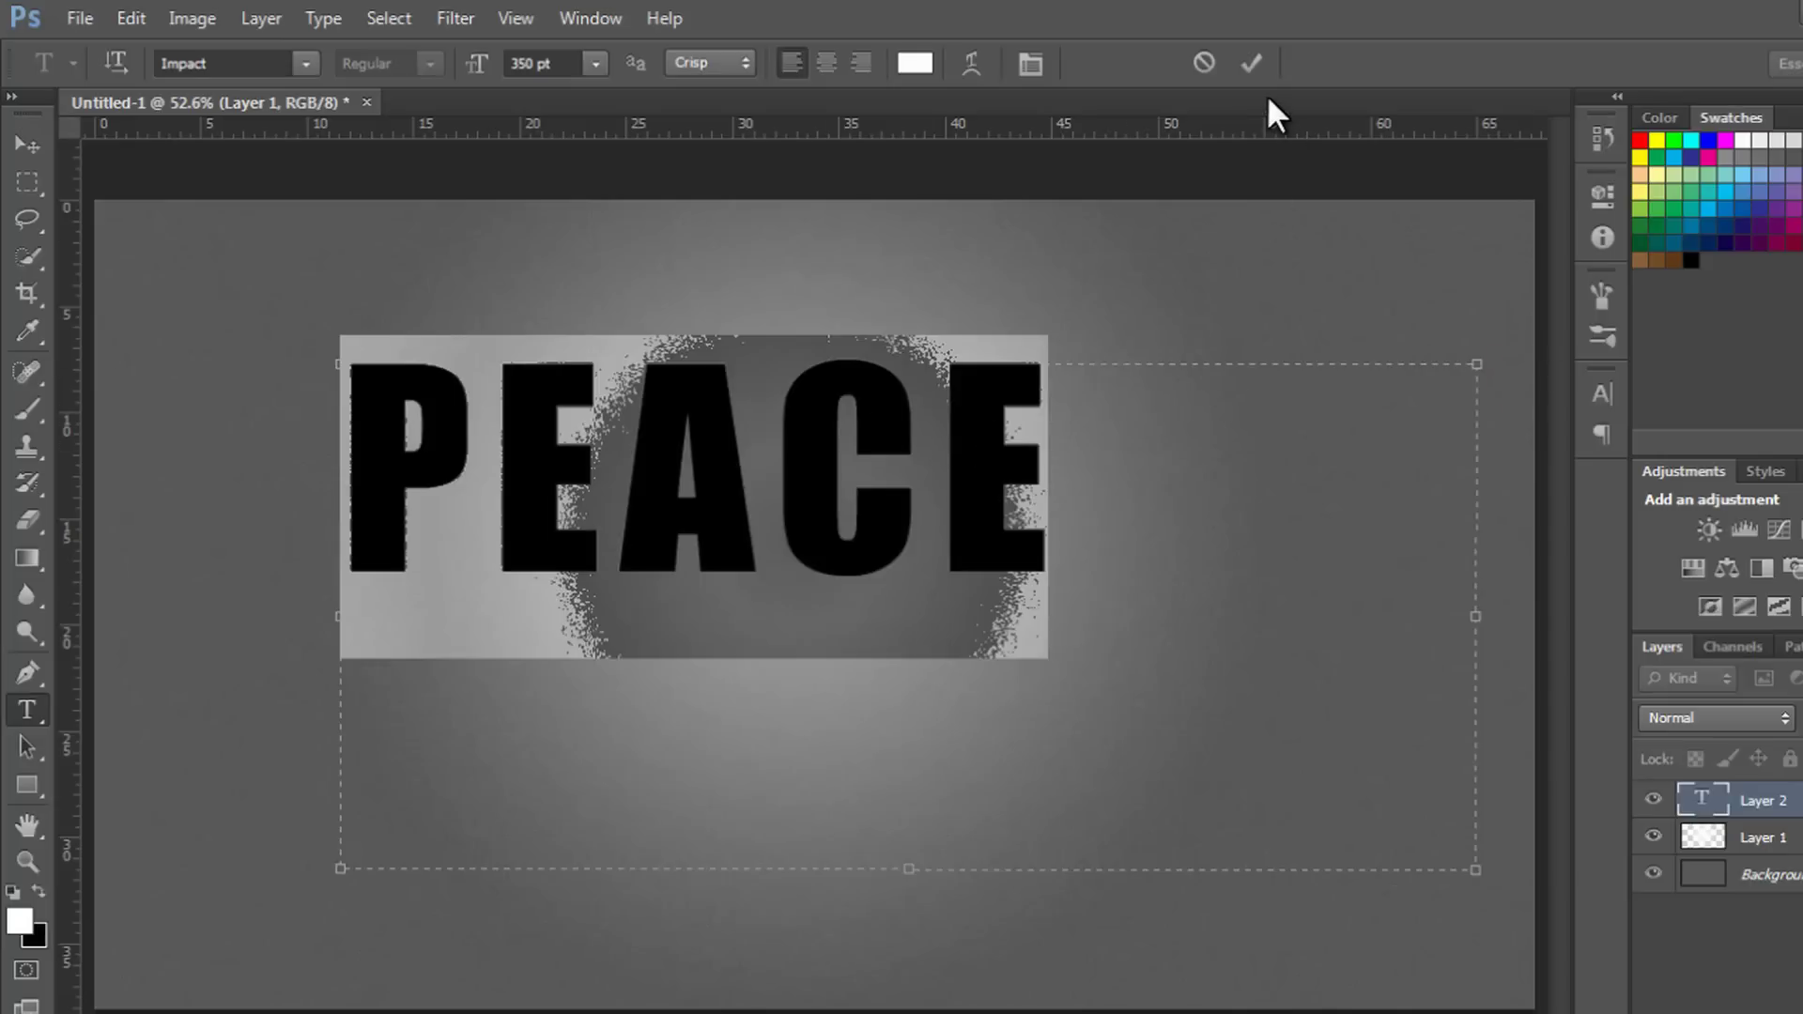
pyautogui.click(1251, 63)
# Step: Move PEACE to the canvas centre and set its layer opacity to 10%
pyautogui.press('v')
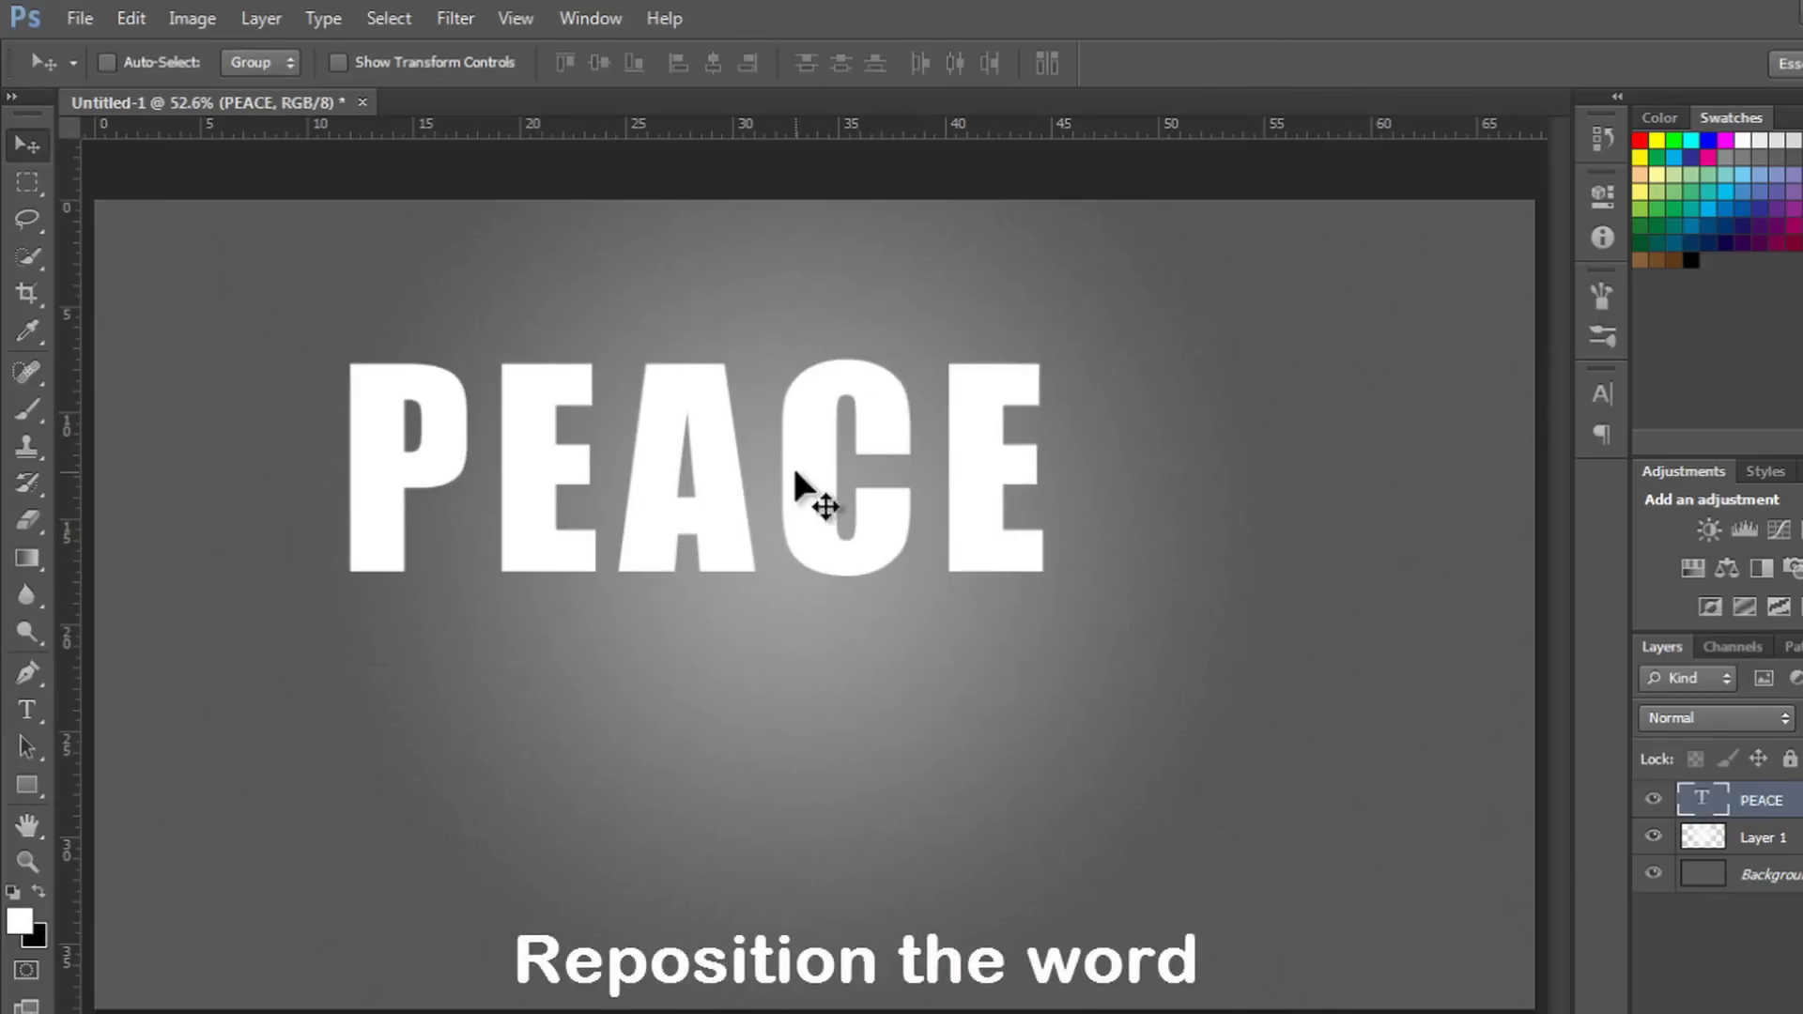
pyautogui.moveTo(796, 472)
pyautogui.mouseDown()
pyautogui.moveTo(965, 560)
pyautogui.moveTo(928, 555)
pyautogui.mouseUp()
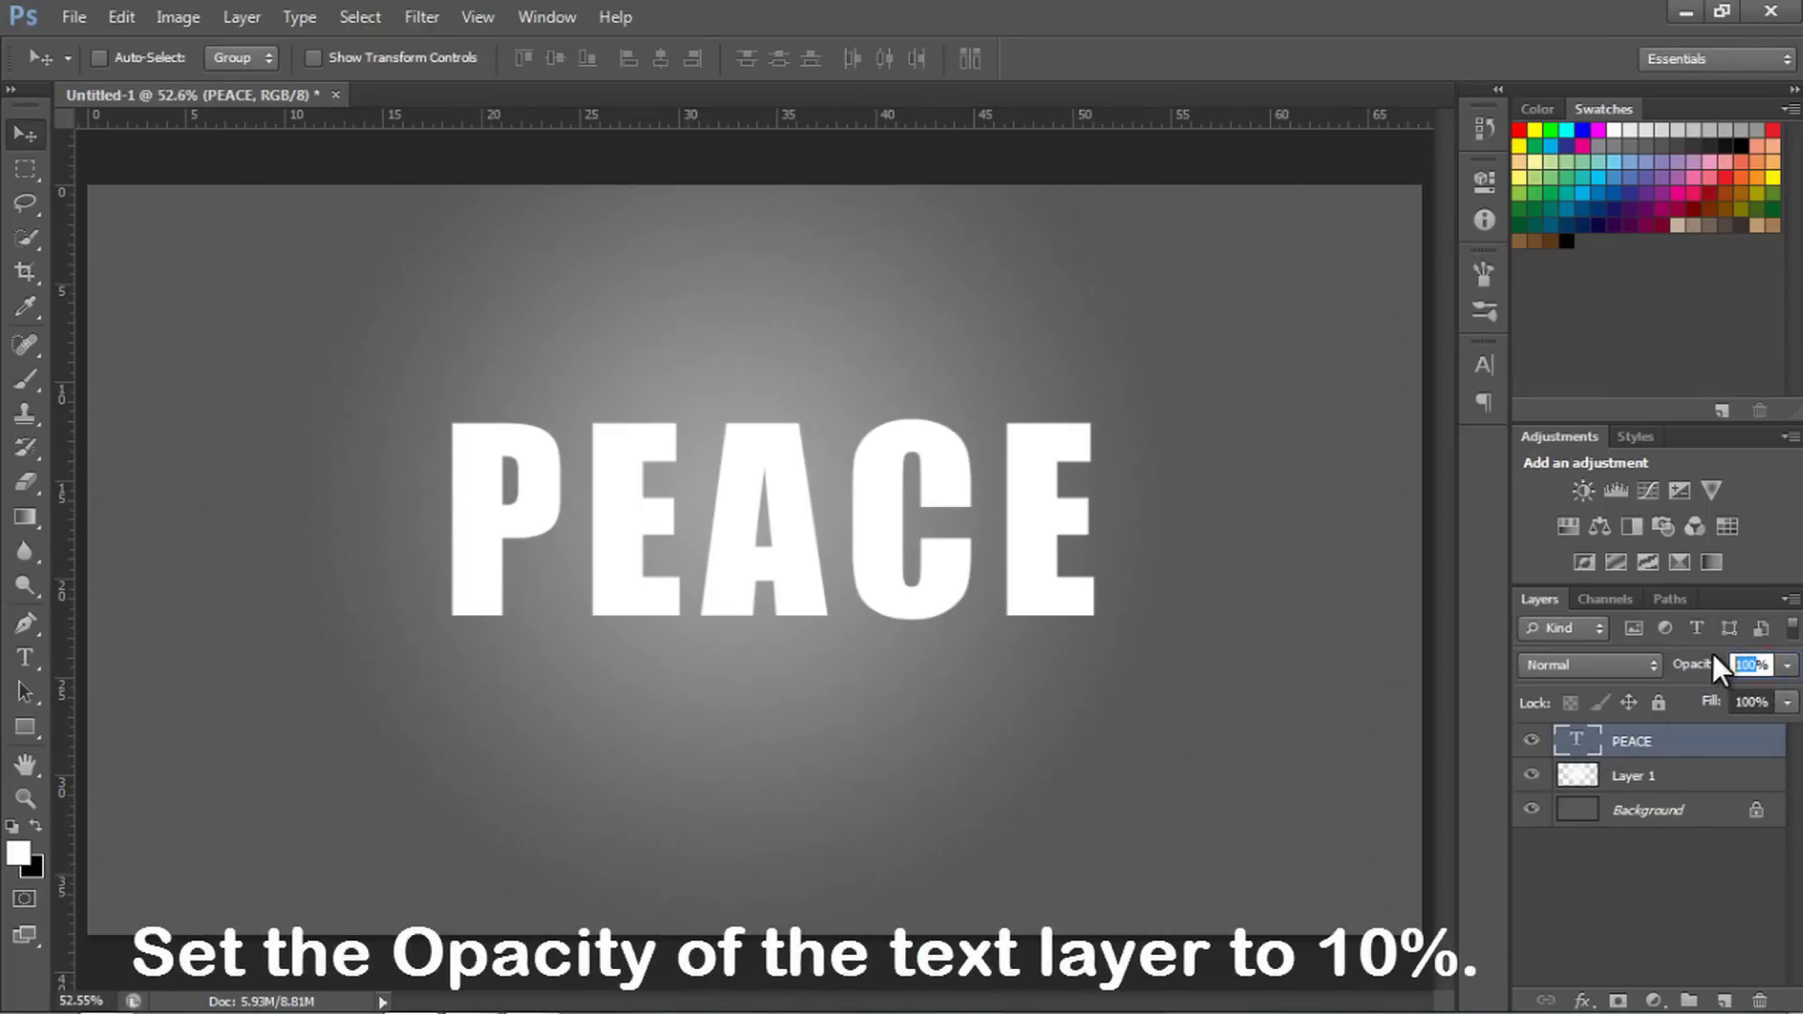
pyautogui.write('10')
pyautogui.press('Return')
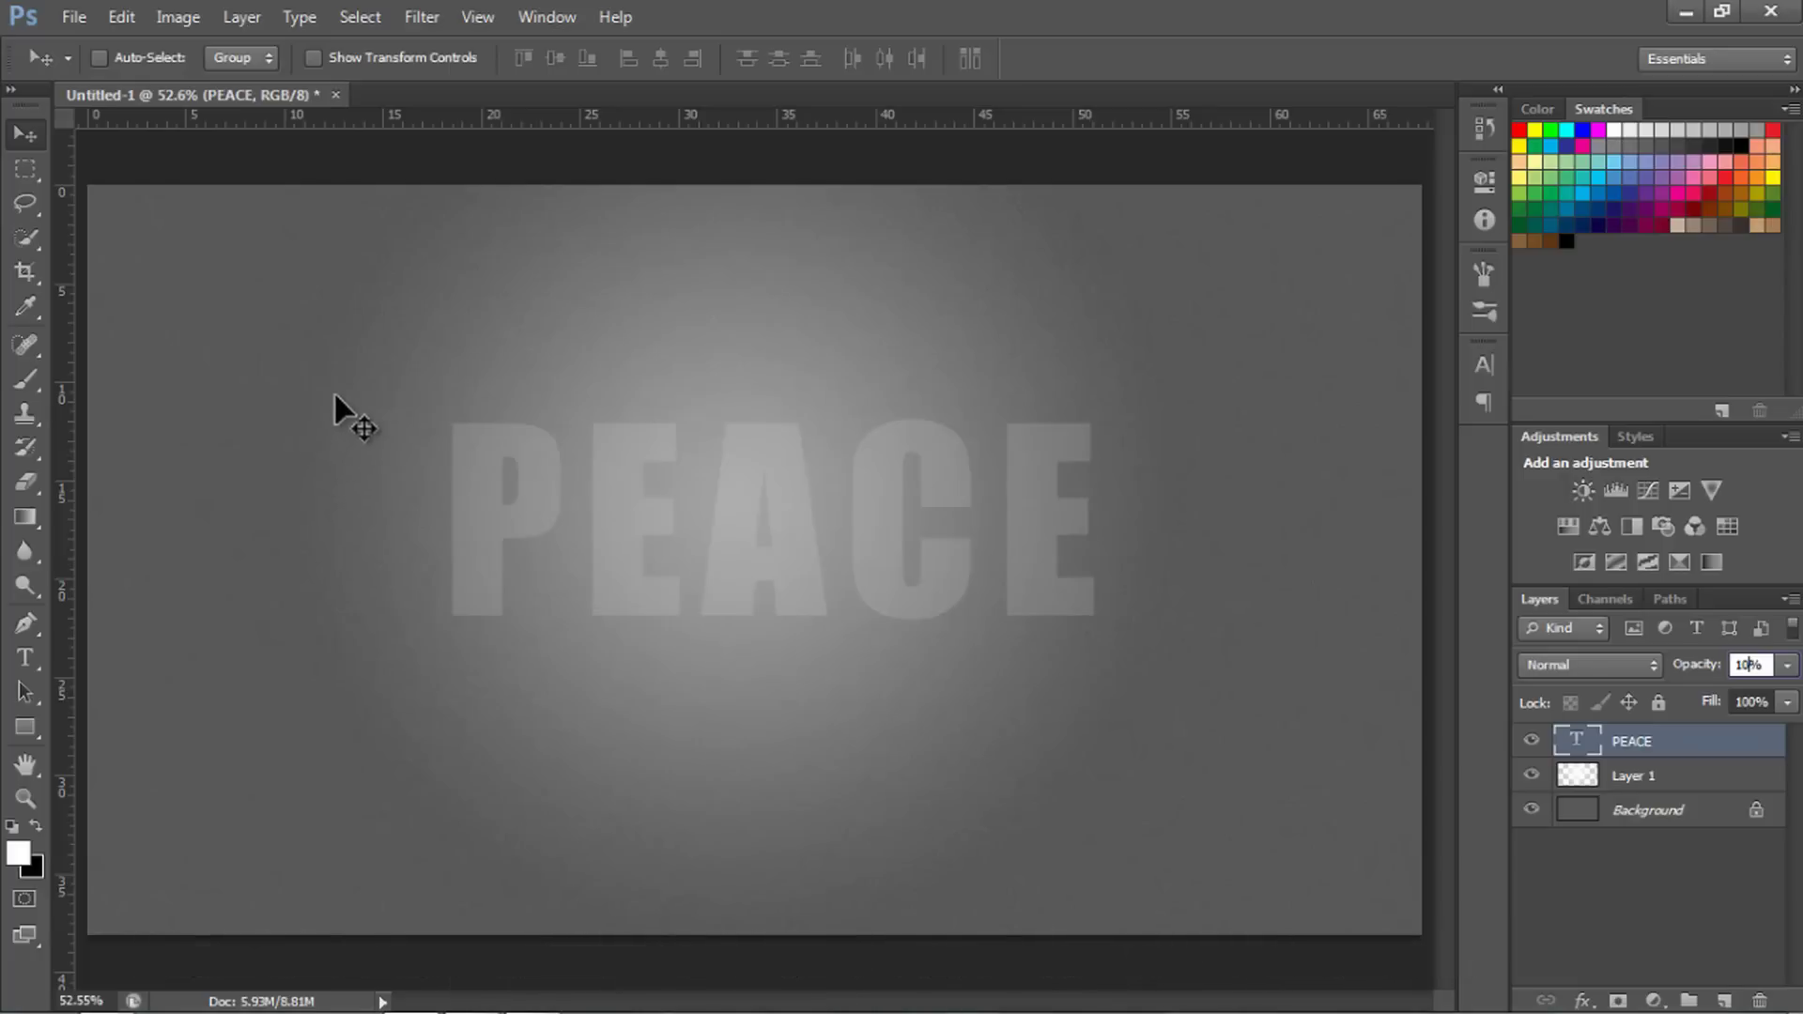
# Step: Type 'Persons' in 24 pt Arial above PEACE's upper left, fit the box, and commit
pyautogui.click(23, 652)
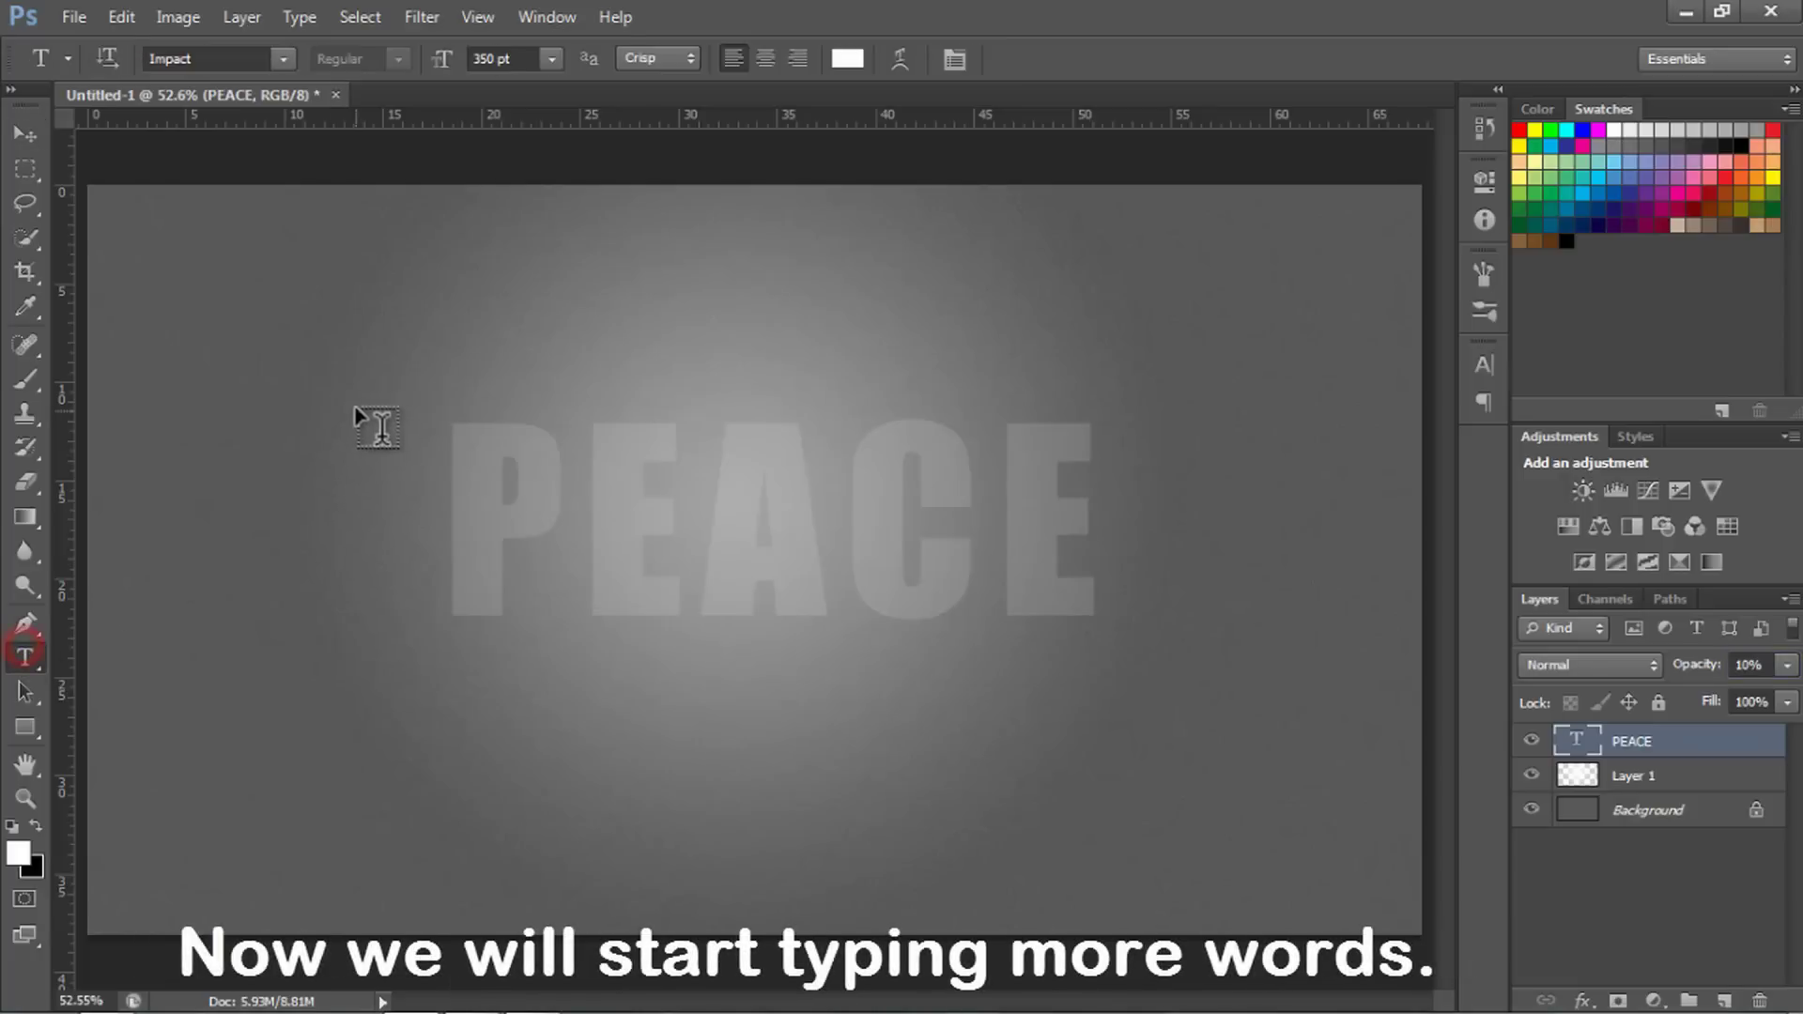
pyautogui.moveTo(338, 393); pyautogui.dragTo(852, 533)
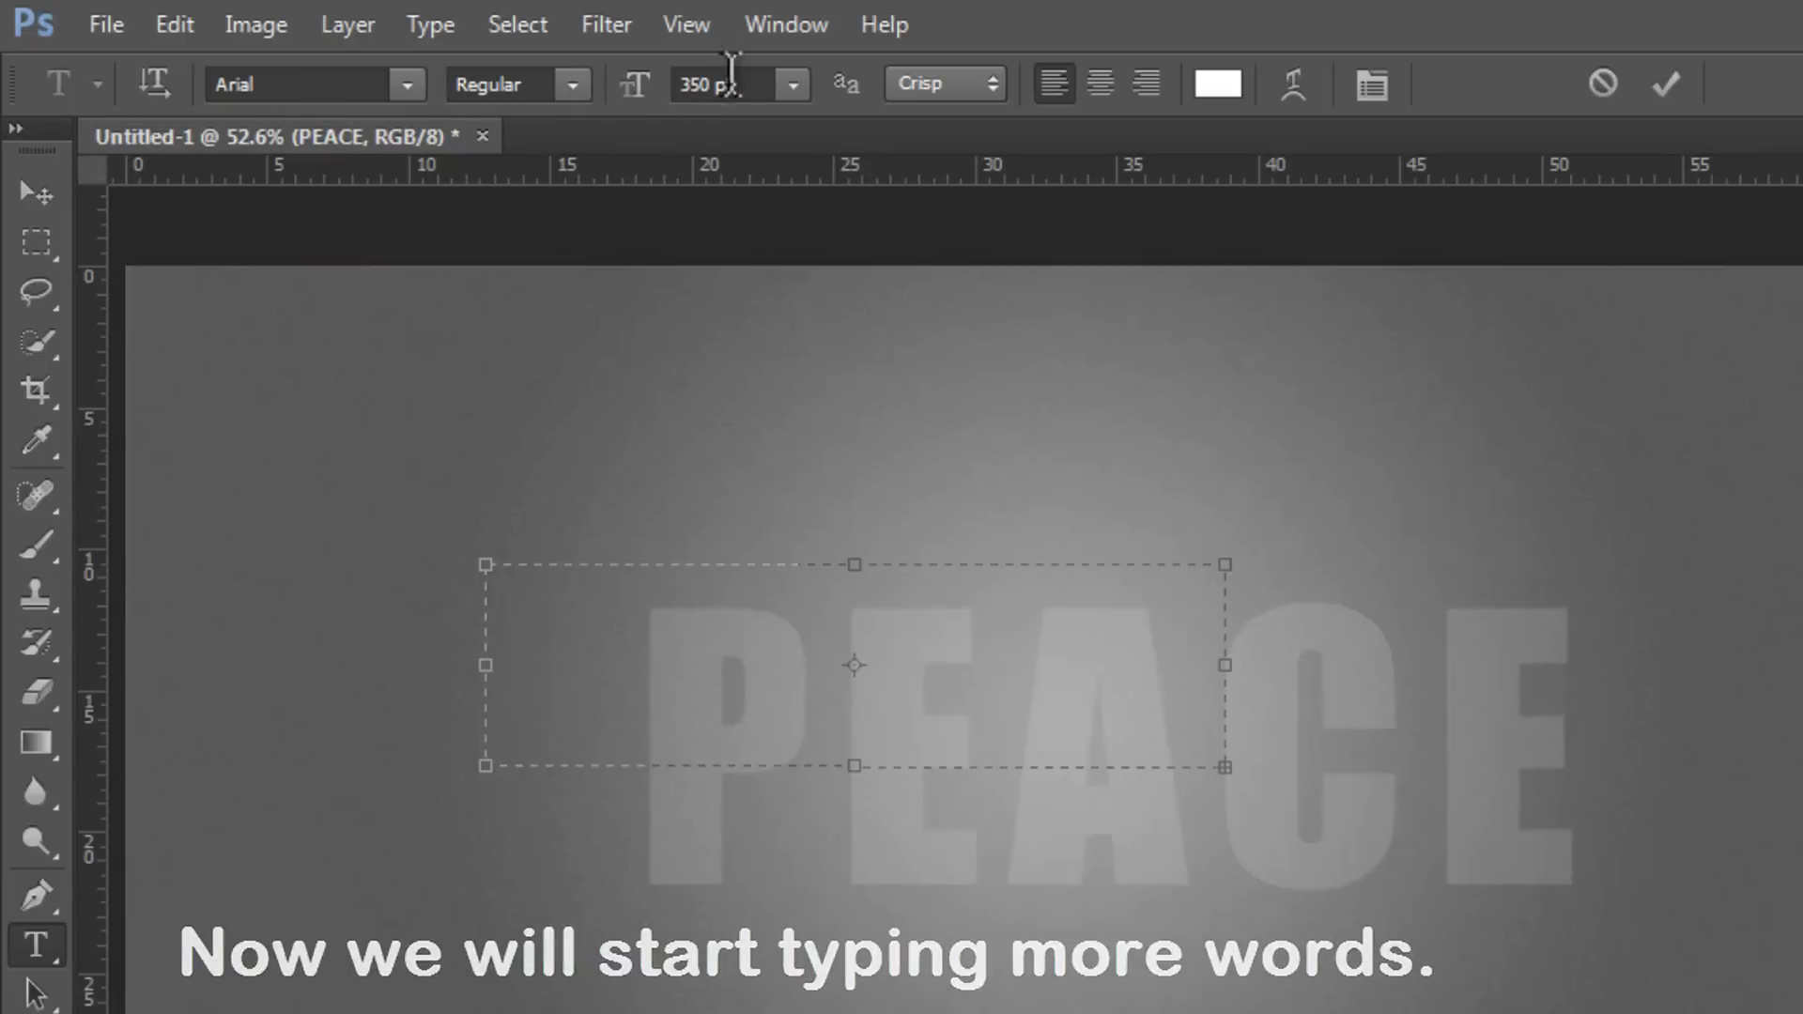
pyautogui.click(552, 59)
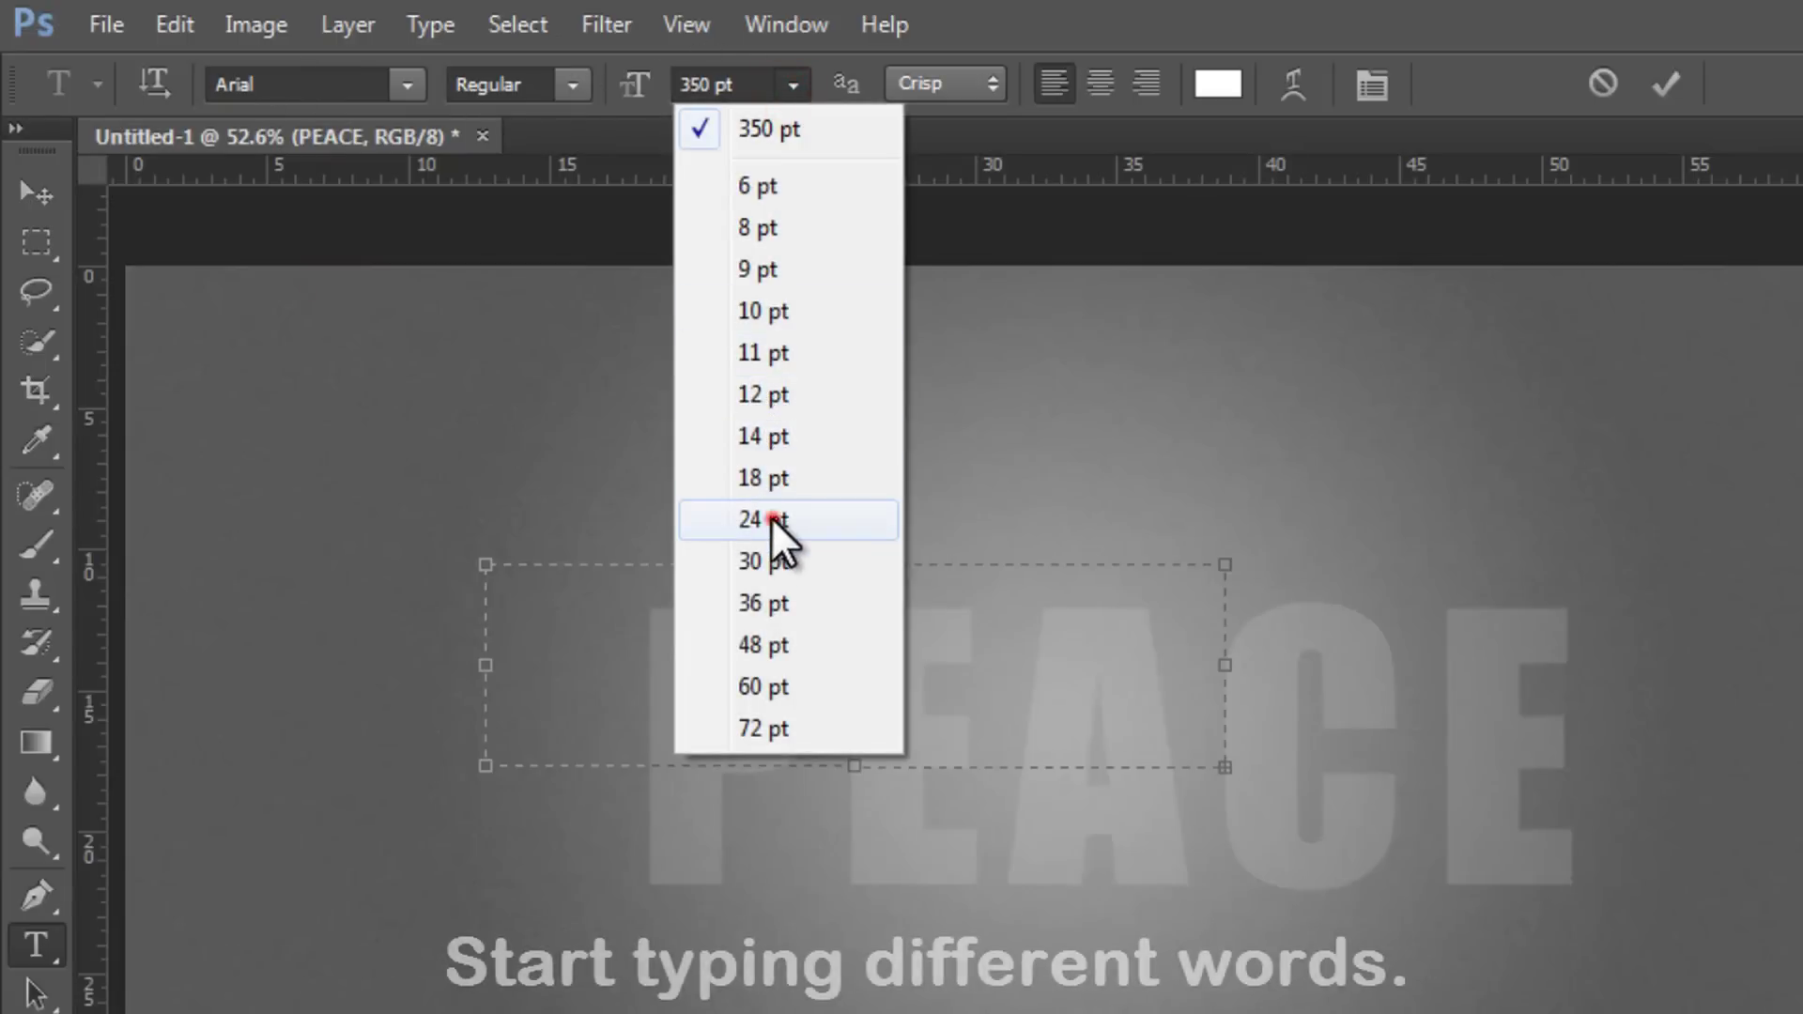
pyautogui.click(770, 516)
pyautogui.click(302, 82)
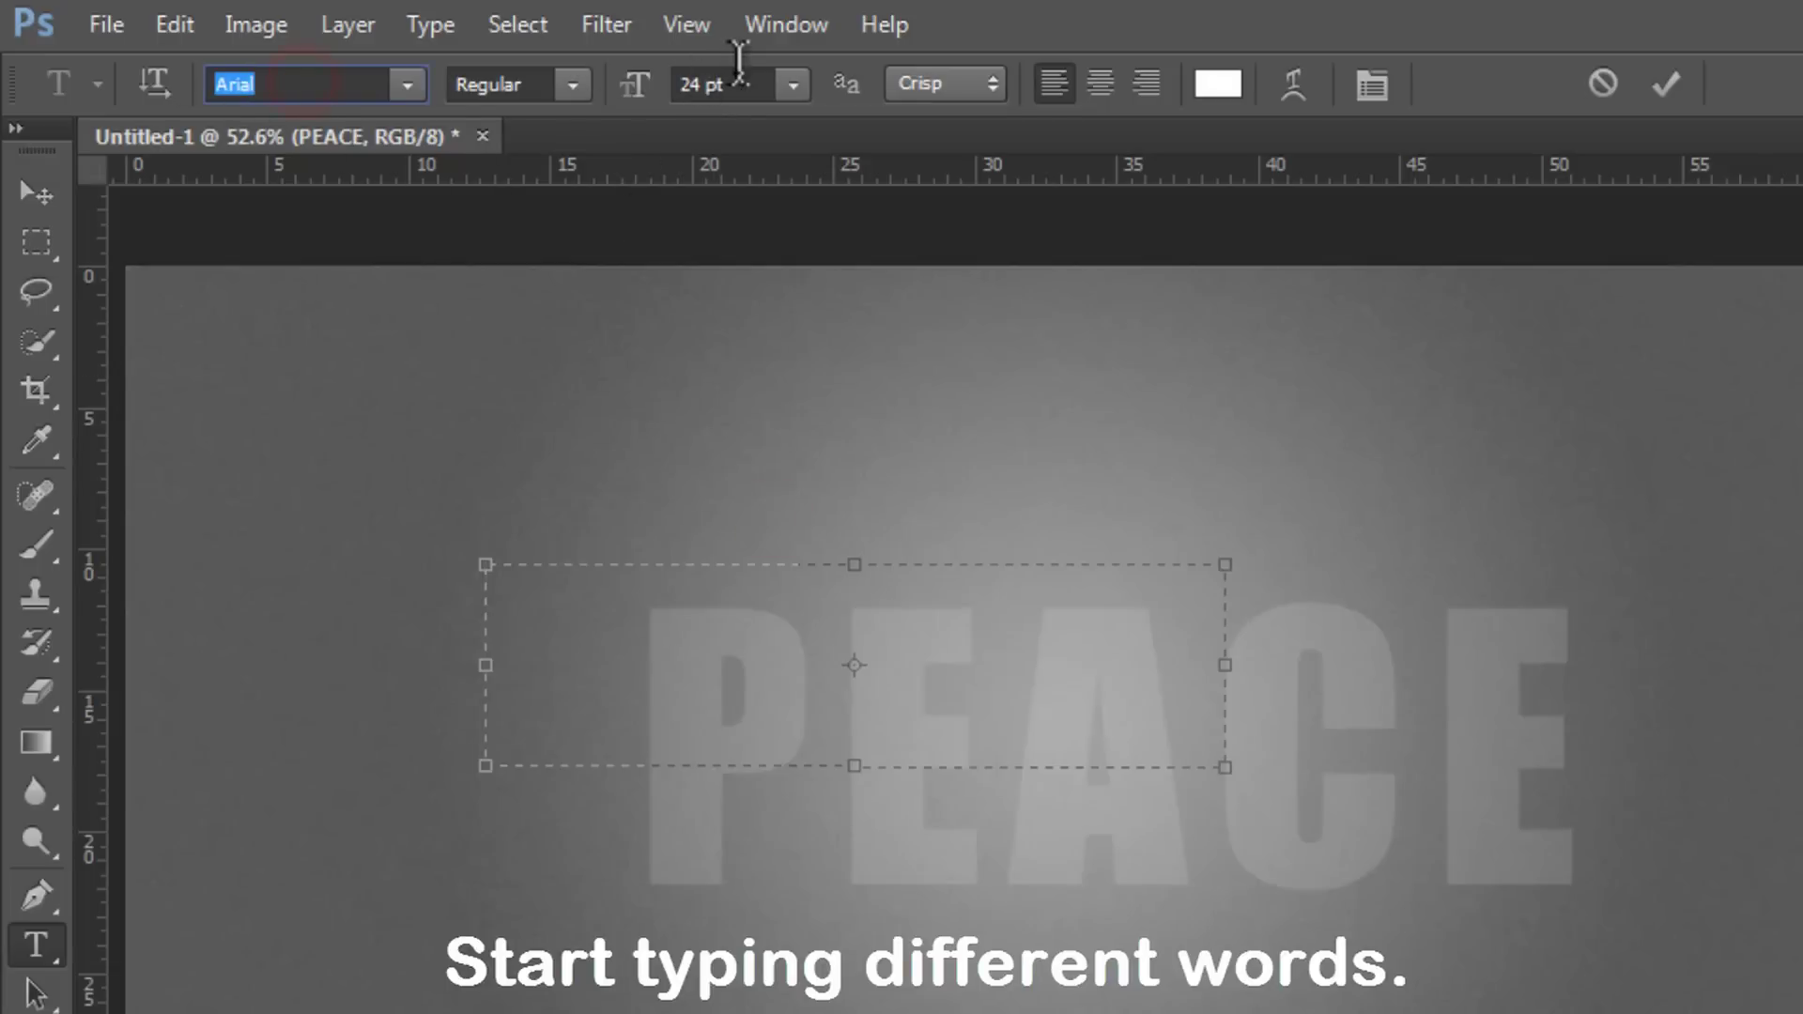
pyautogui.click(726, 84)
pyautogui.click(632, 641)
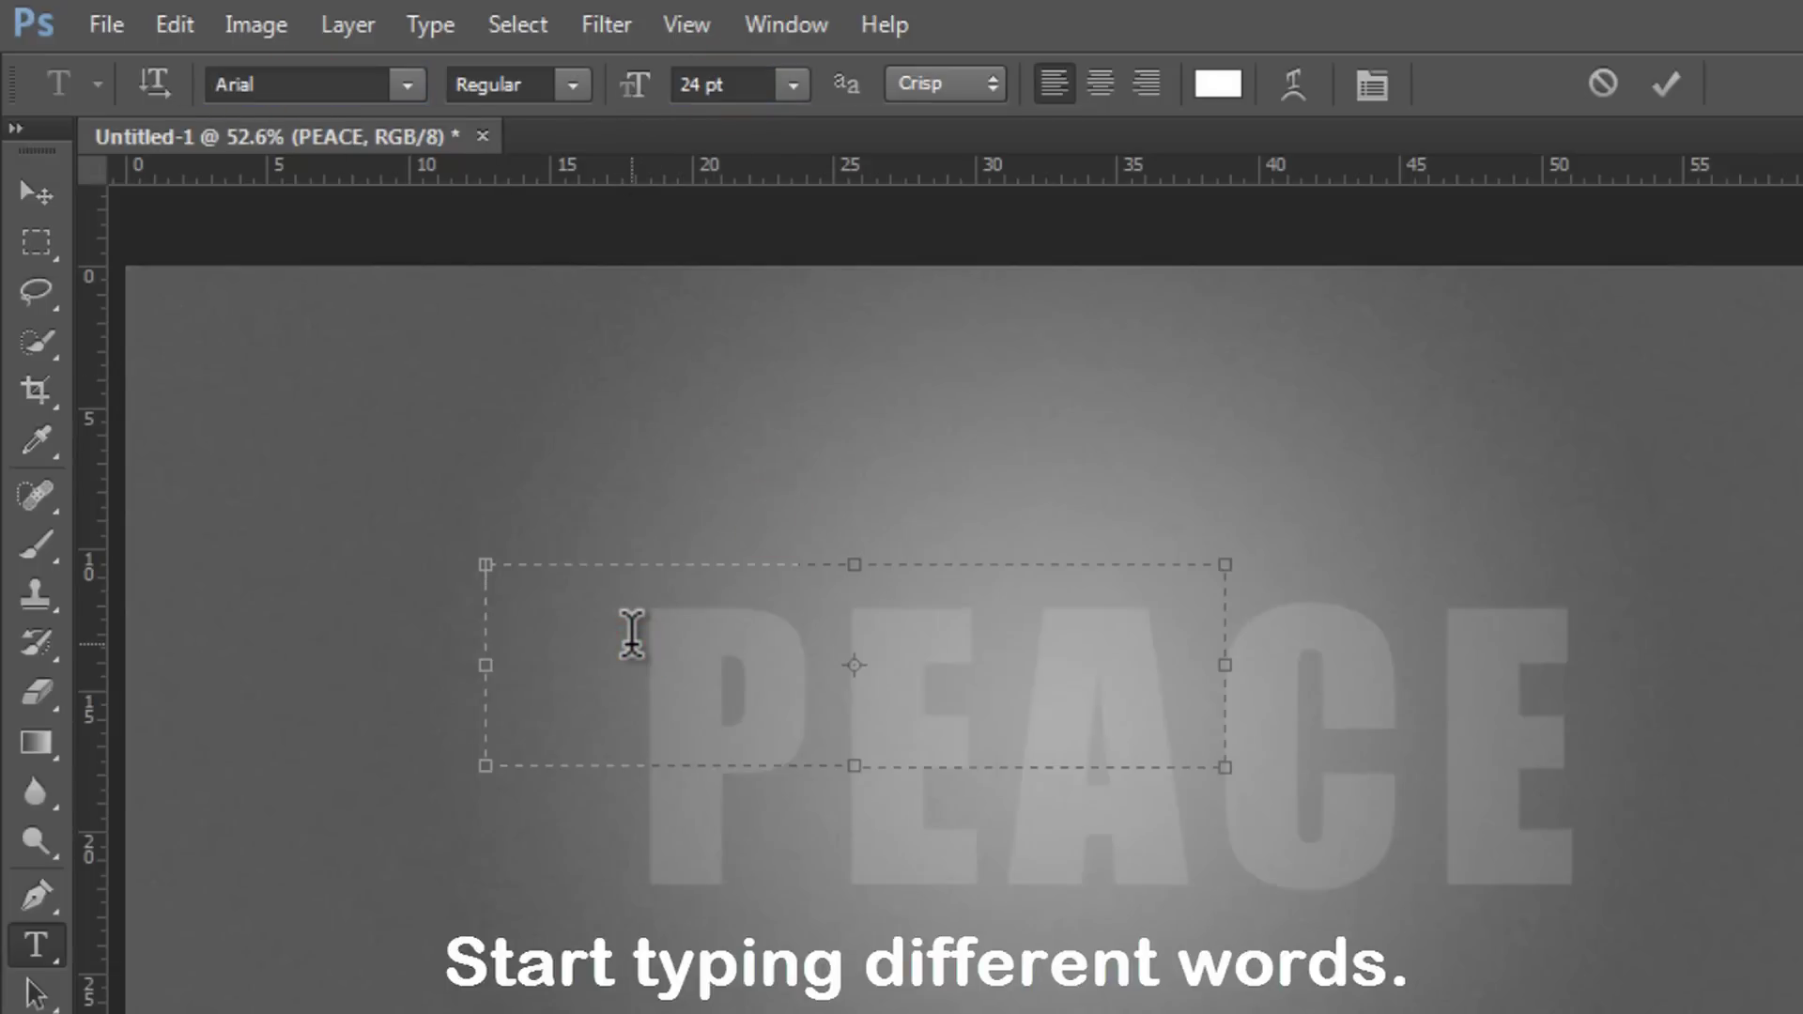
pyautogui.write('P')
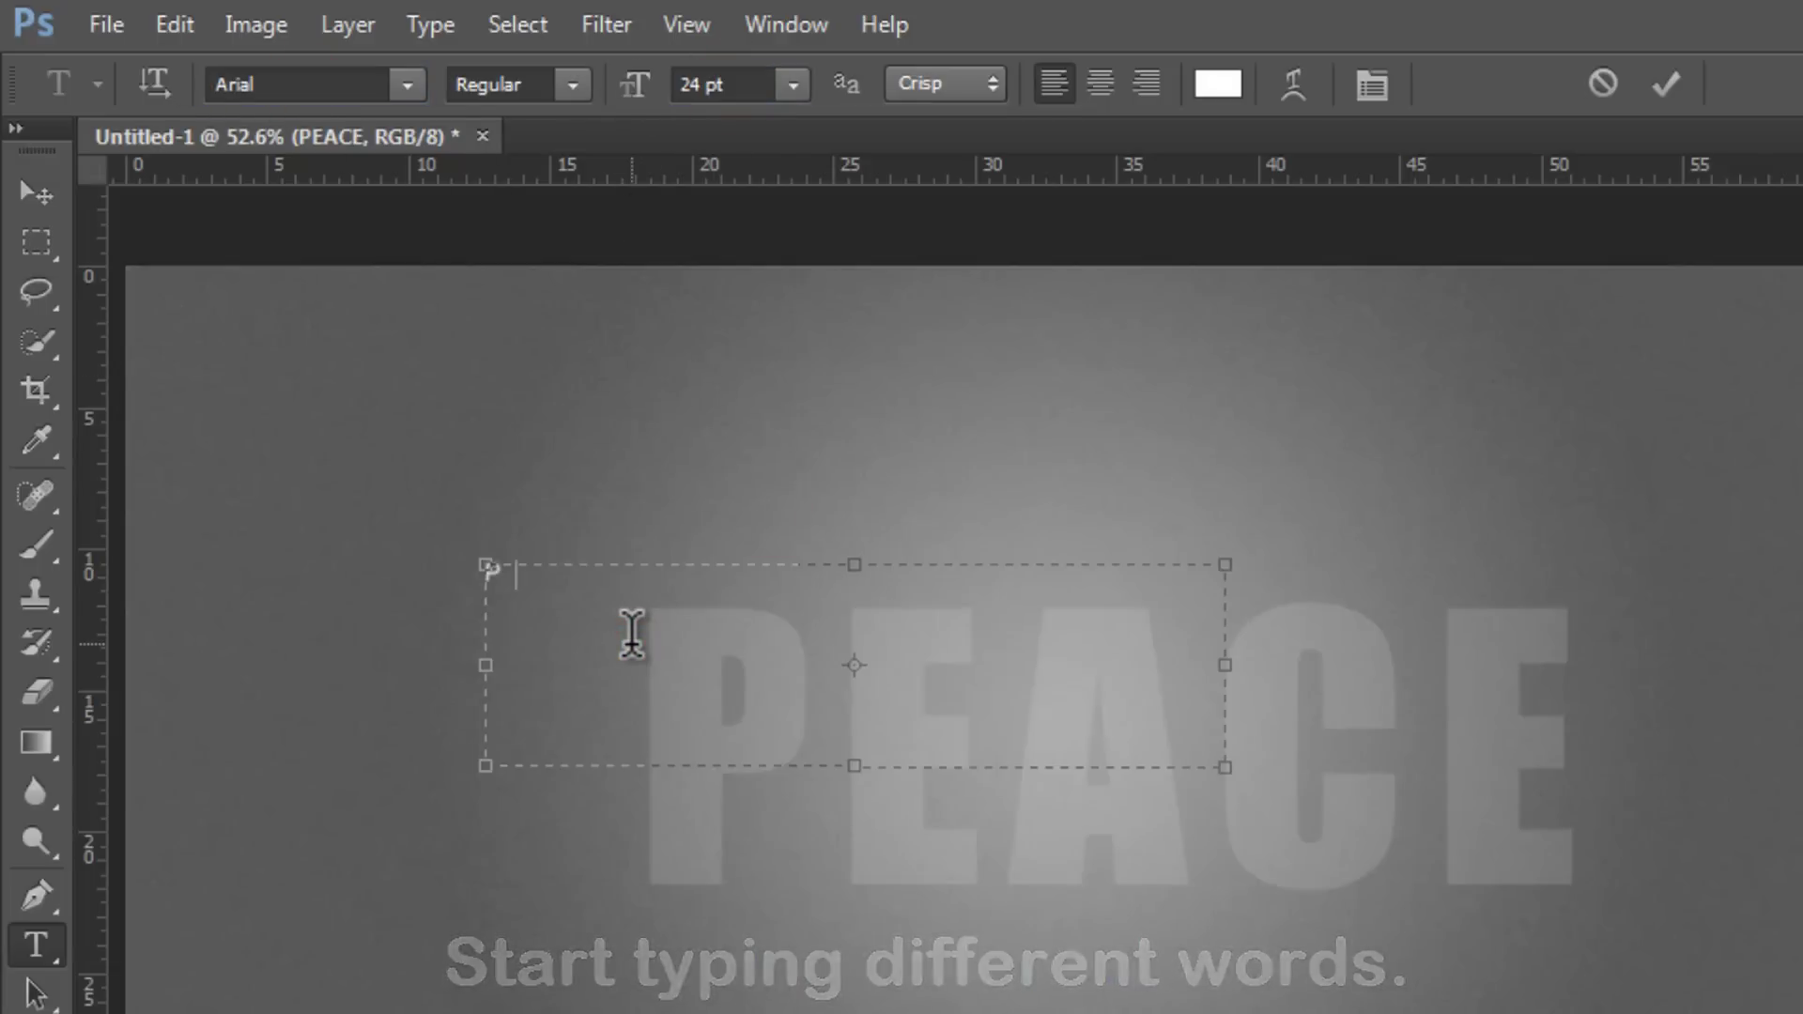
pyautogui.write('ersons')
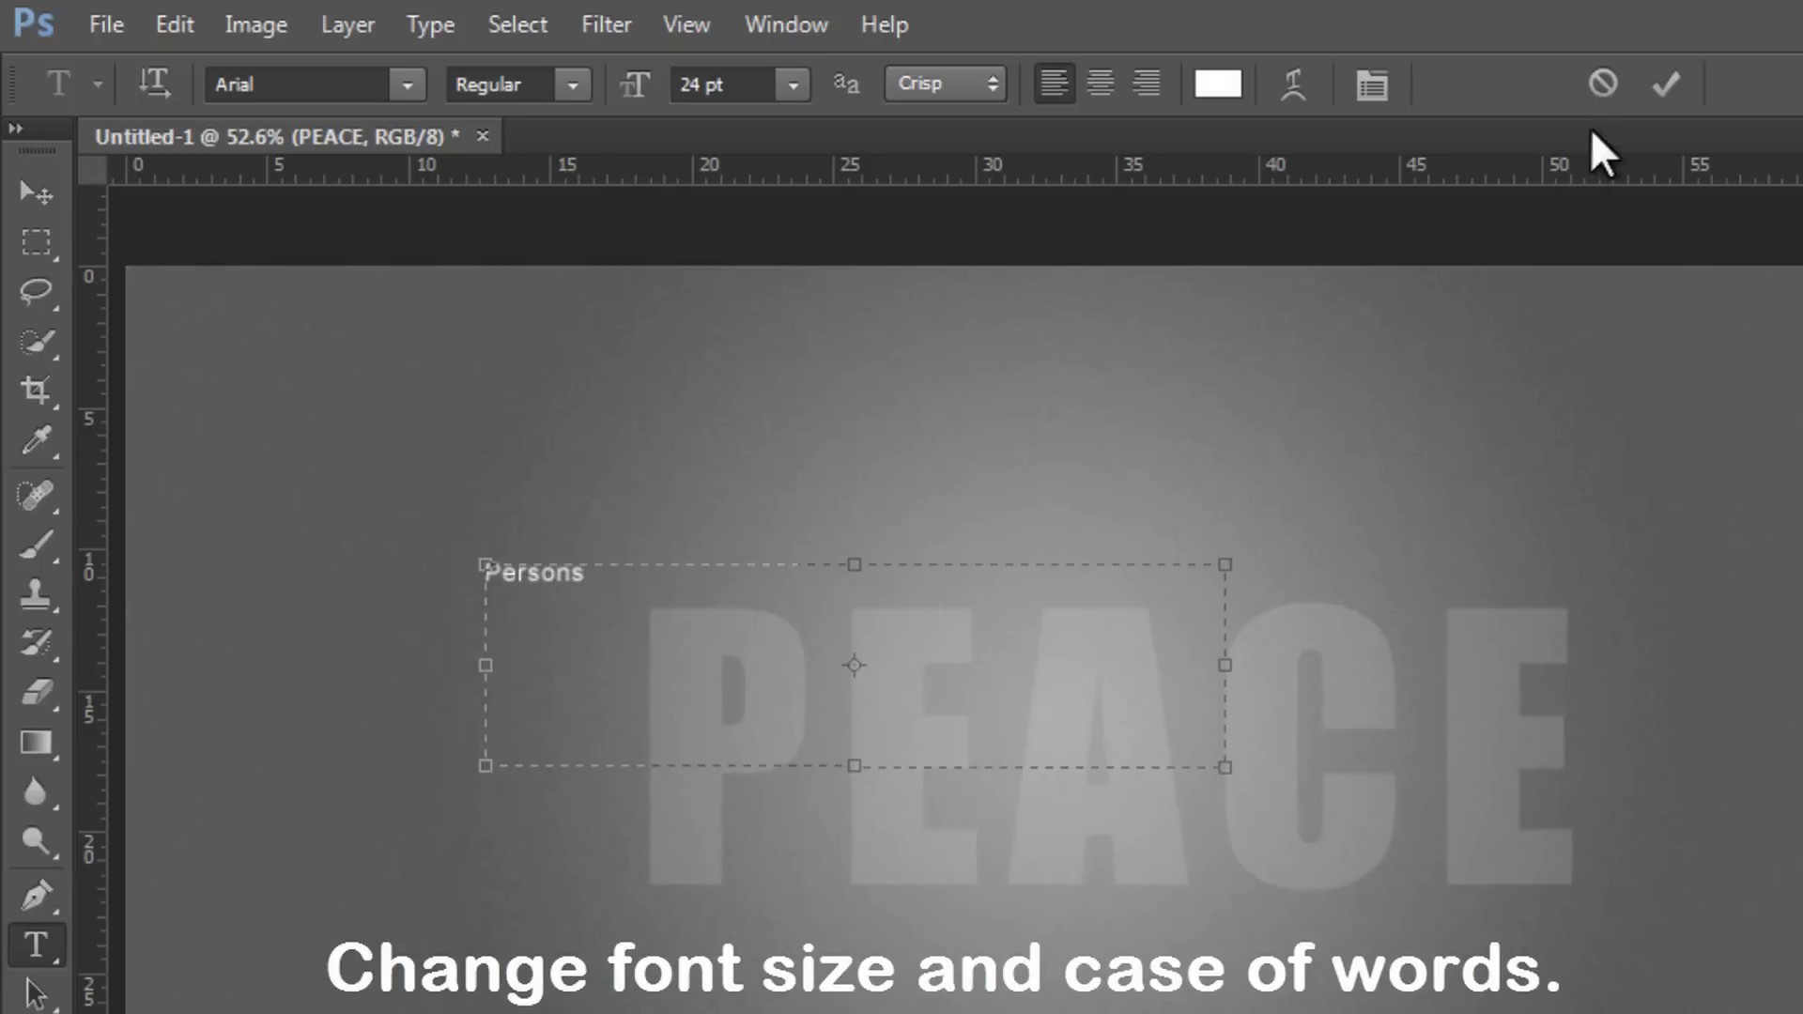
pyautogui.moveTo(1225, 768); pyautogui.dragTo(1188, 759)
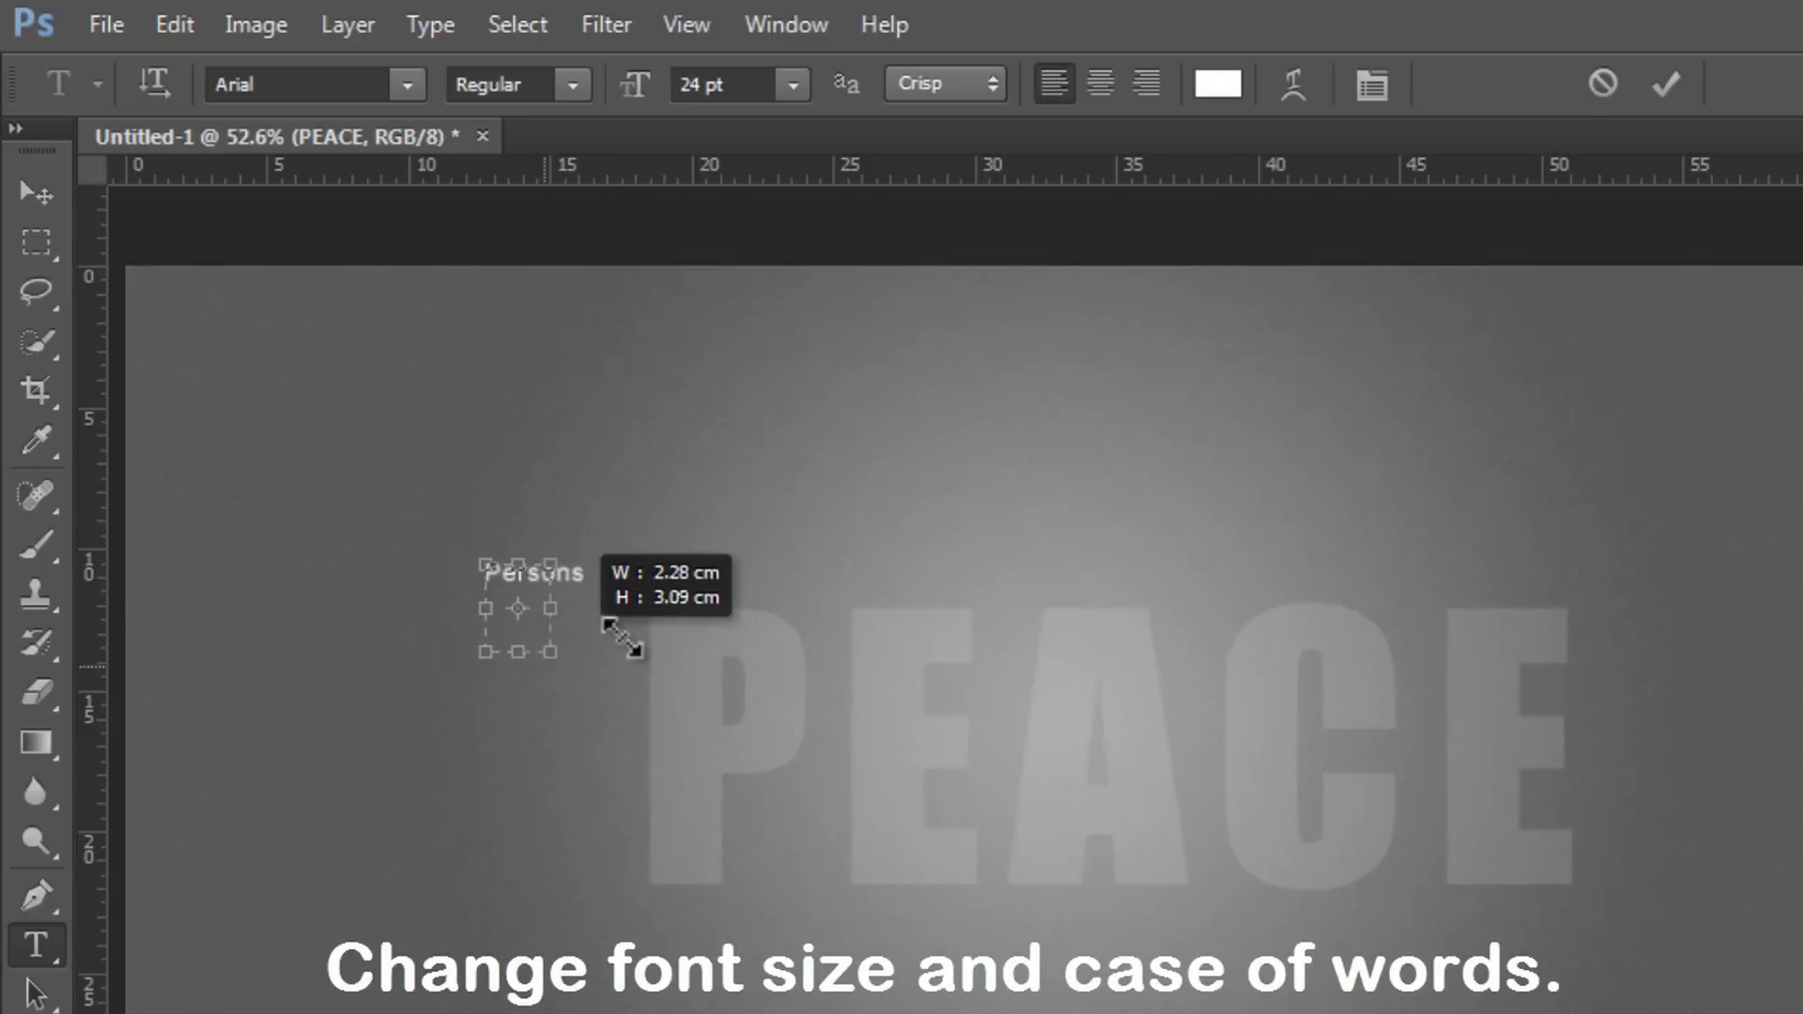
pyautogui.moveTo(778, 717); pyautogui.dragTo(636, 608)
pyautogui.click(1666, 82)
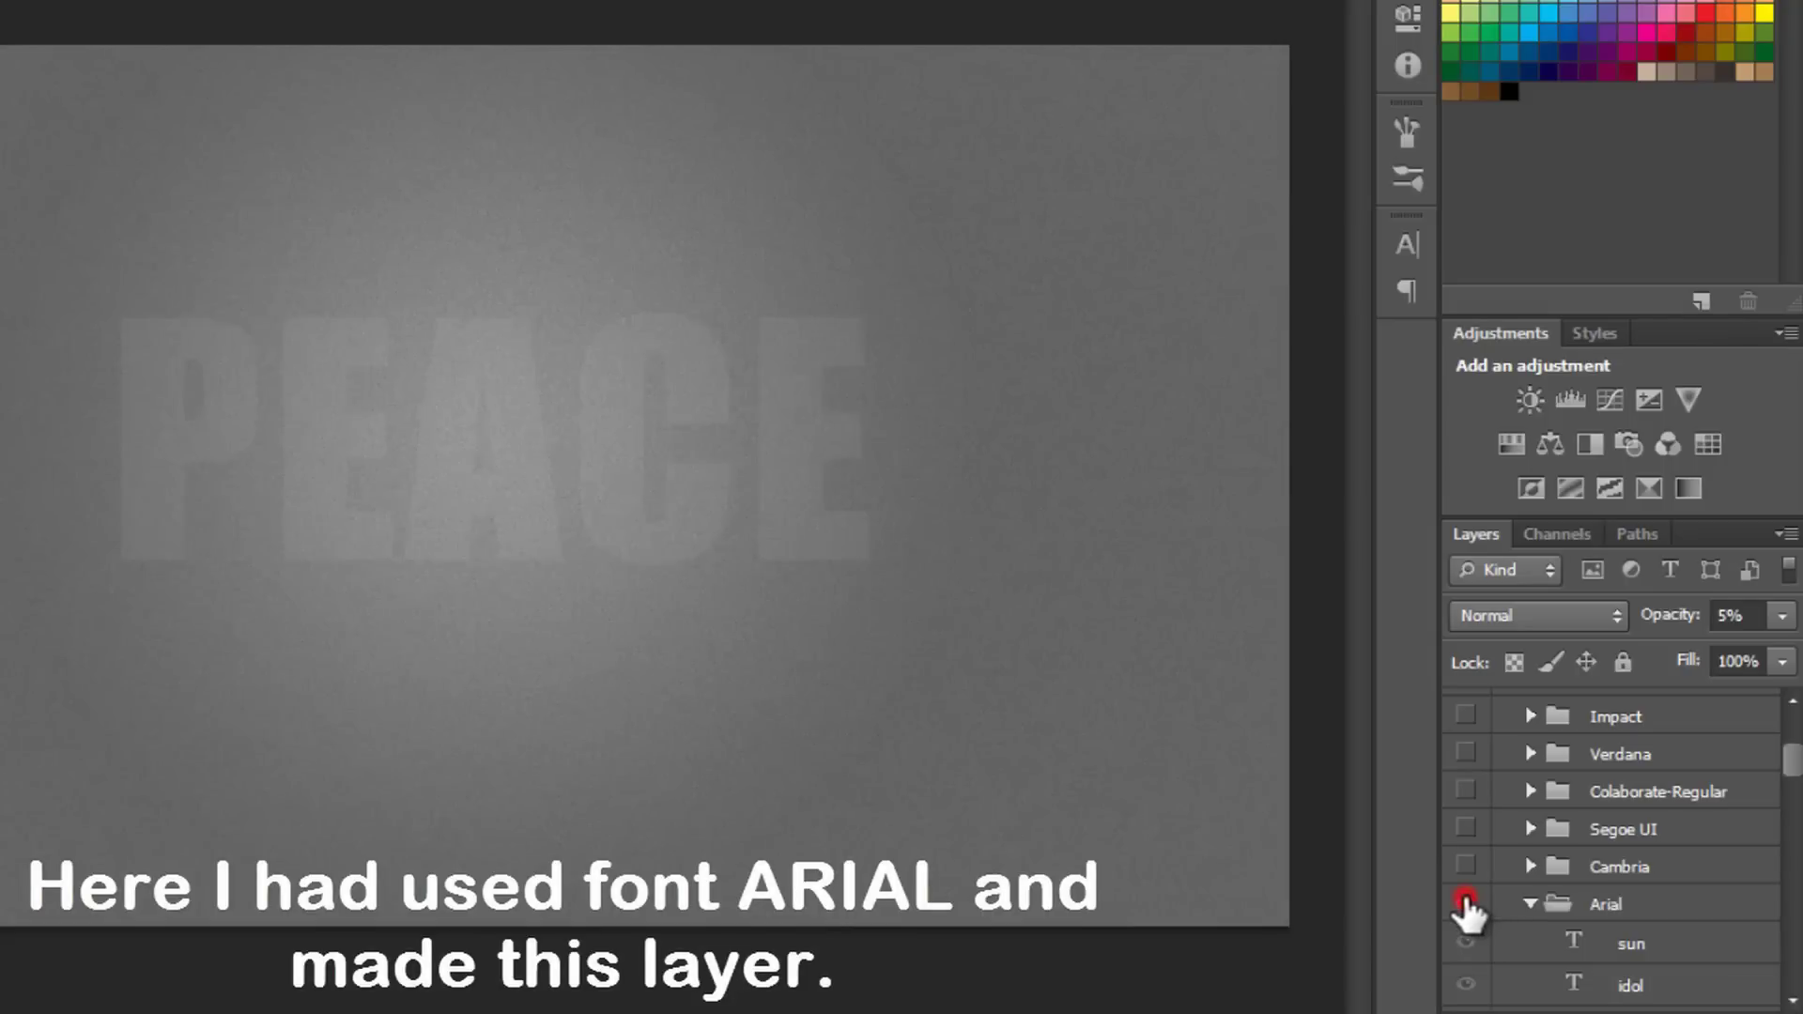
# Step: Turn on the Arial and Cambria word groups and zoom in to check their placement
pyautogui.click(1465, 903)
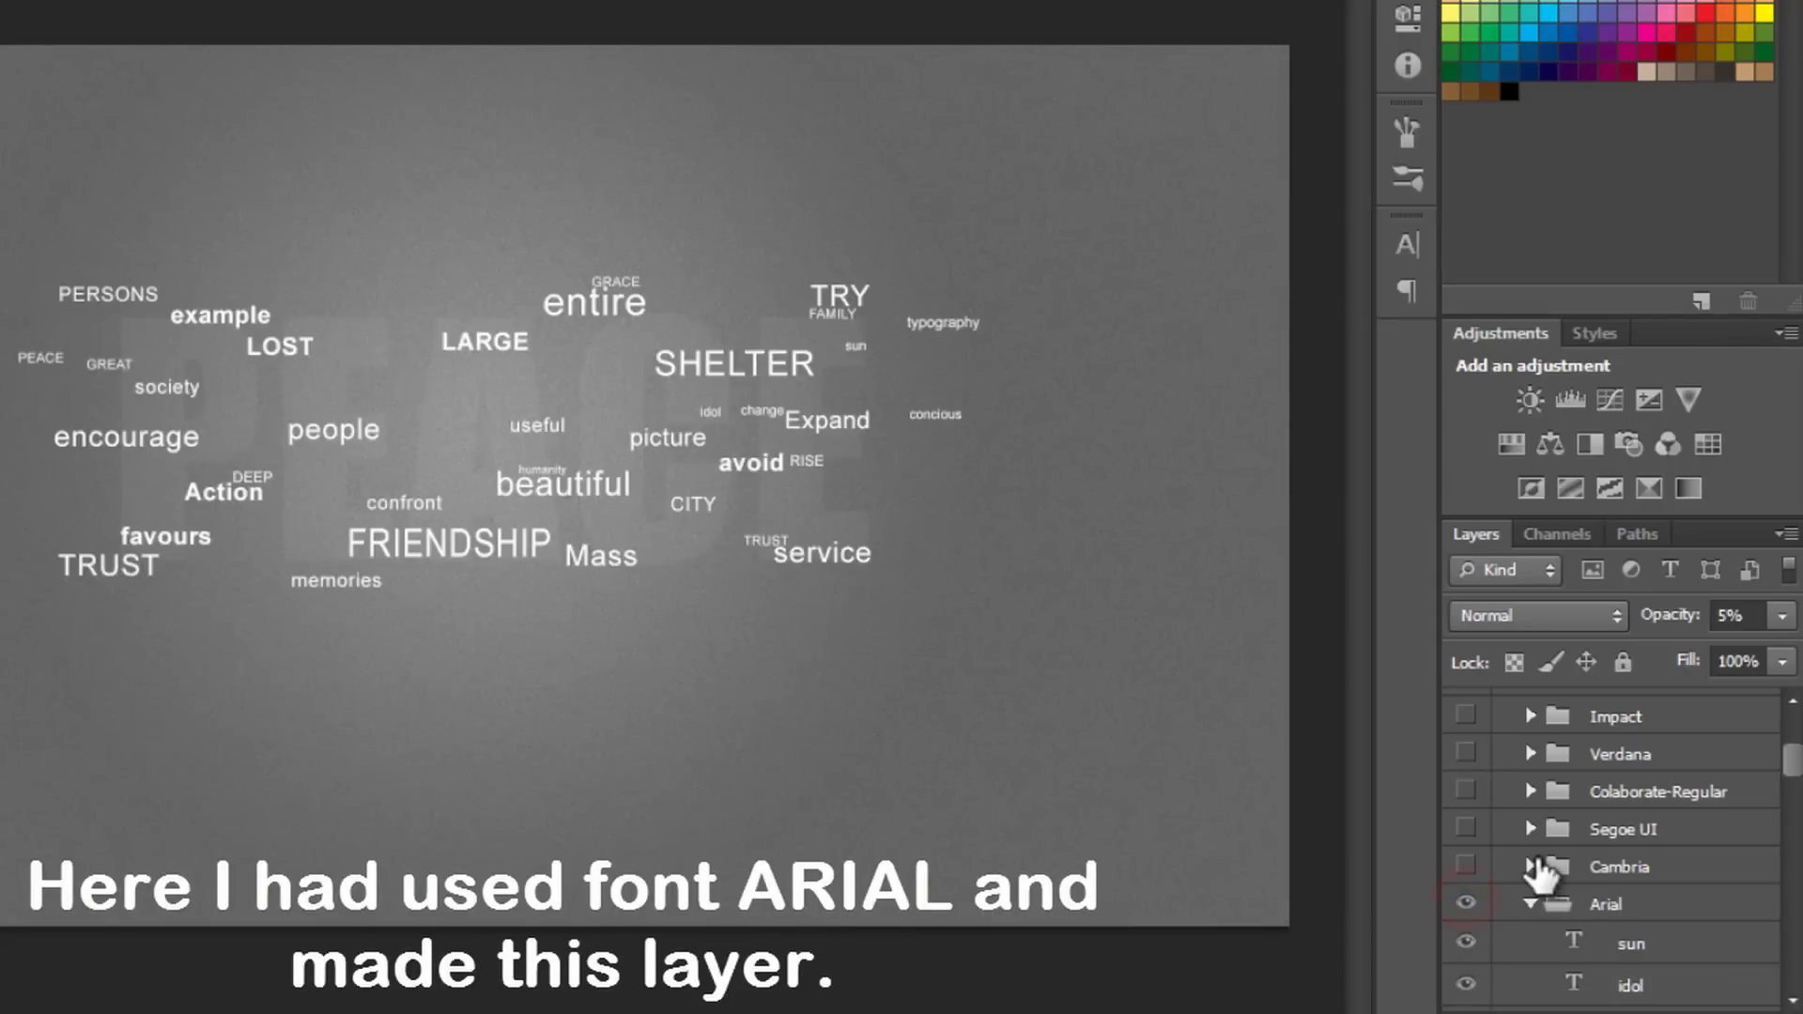
pyautogui.scroll(-1, 1545, 873)
pyautogui.scroll(-1, 1613, 852)
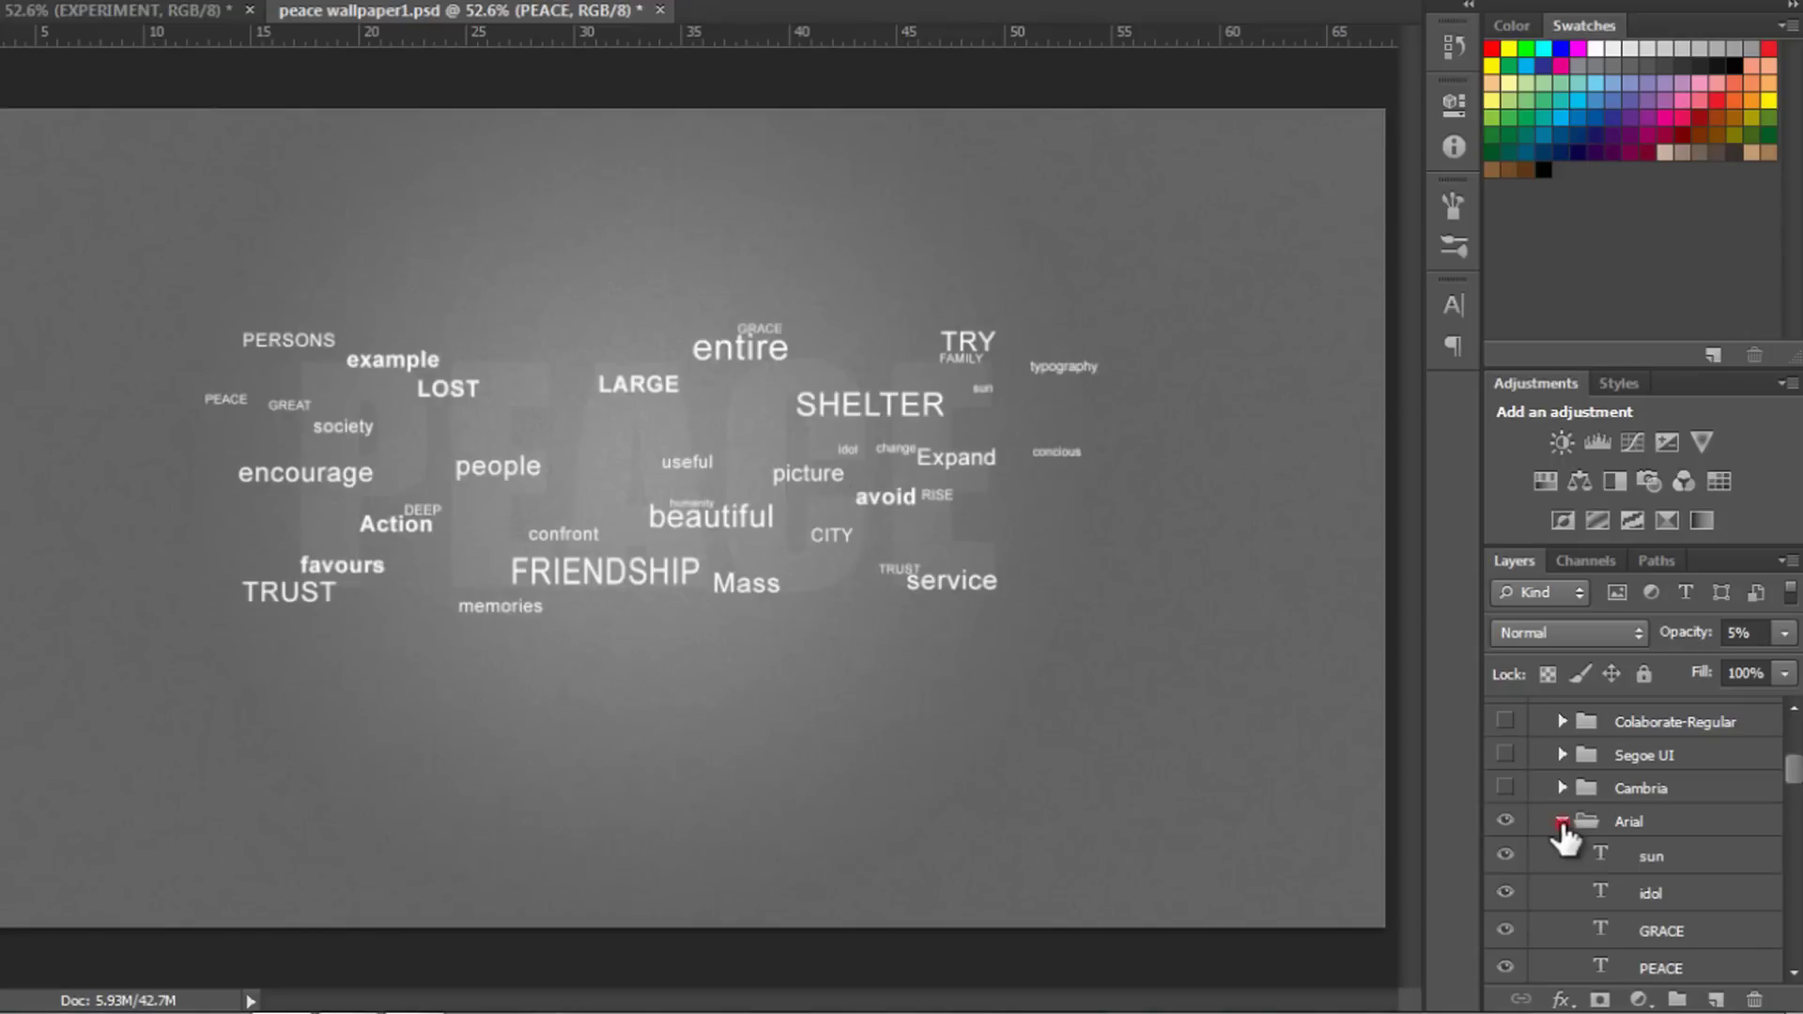
pyautogui.click(1530, 828)
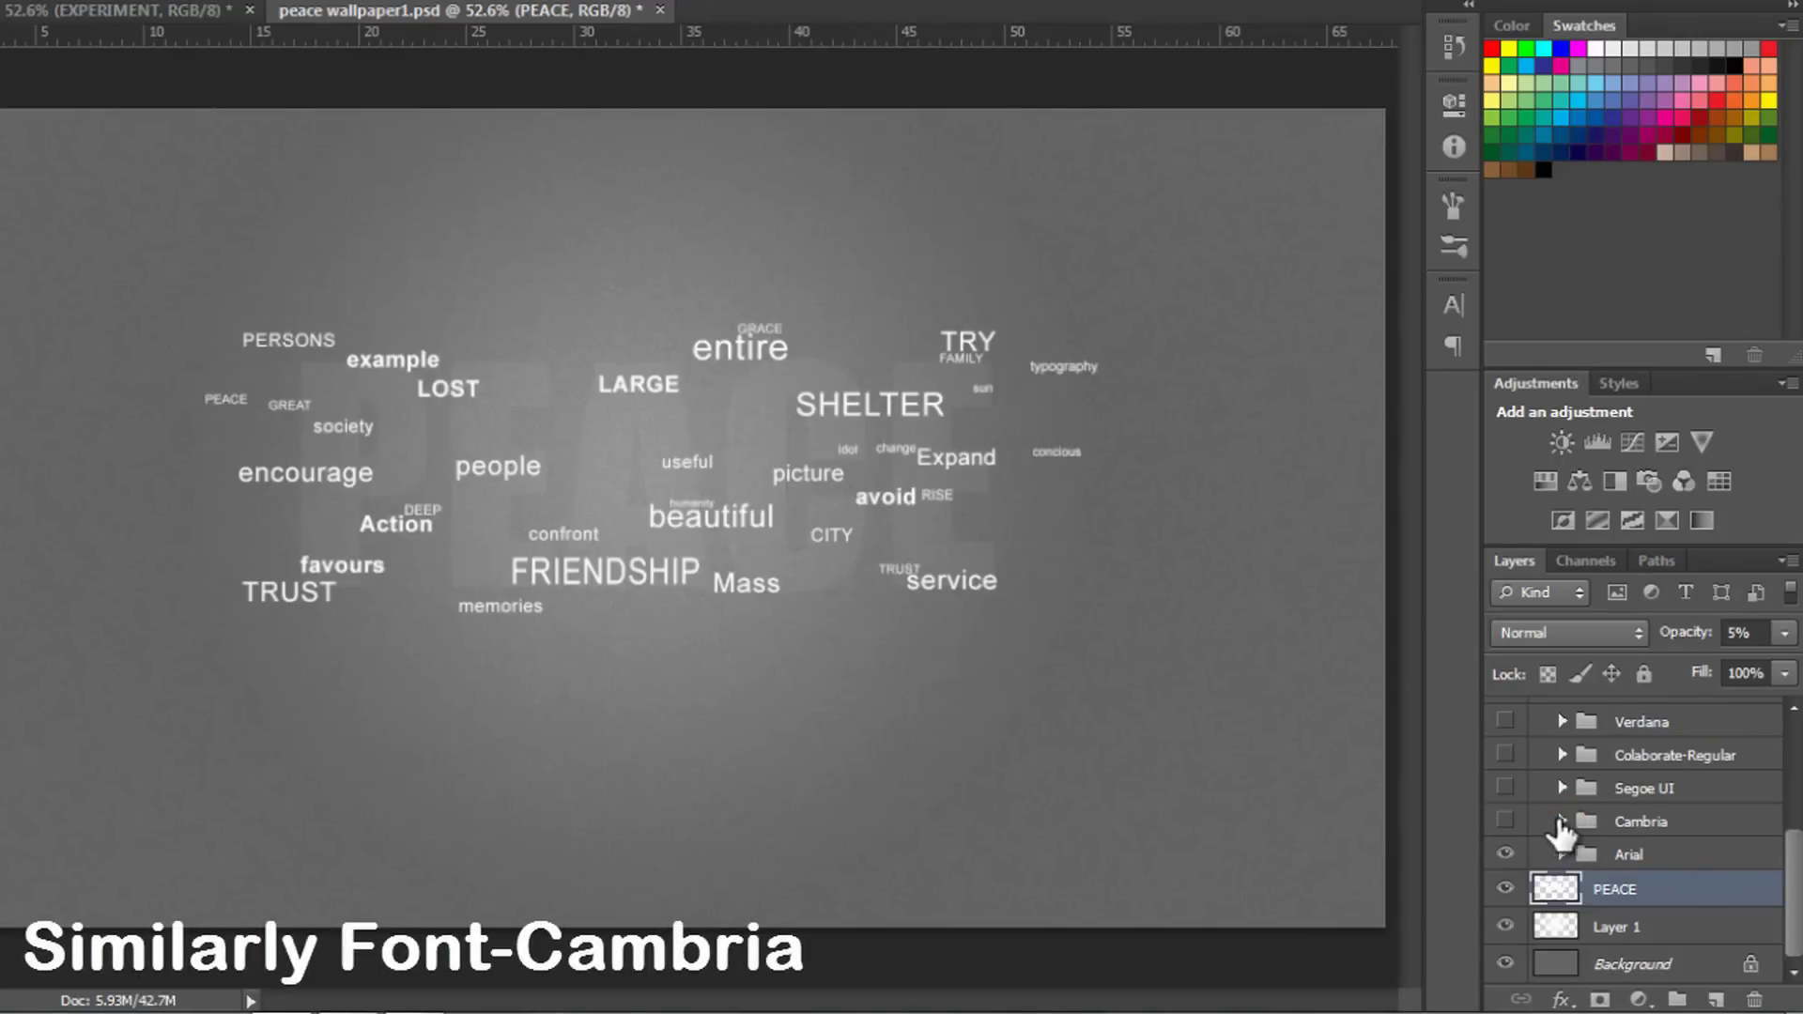
pyautogui.click(1561, 822)
pyautogui.click(1505, 821)
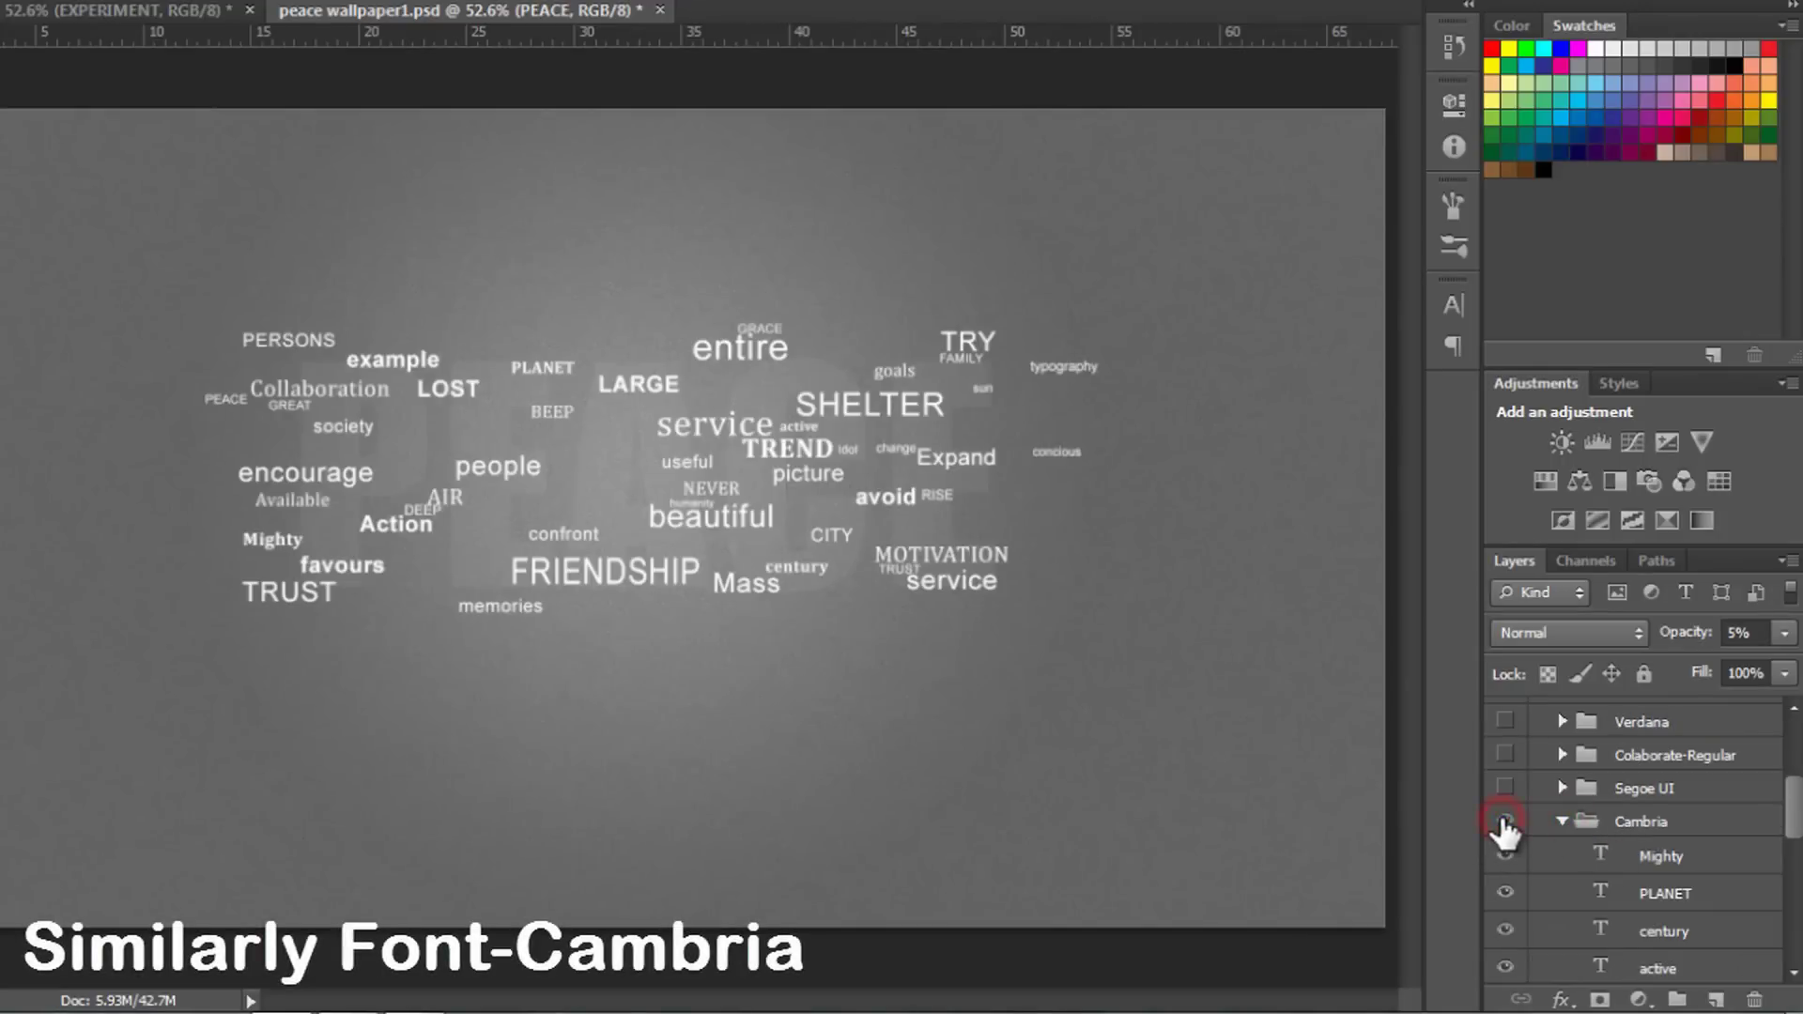
pyautogui.click(690, 497)
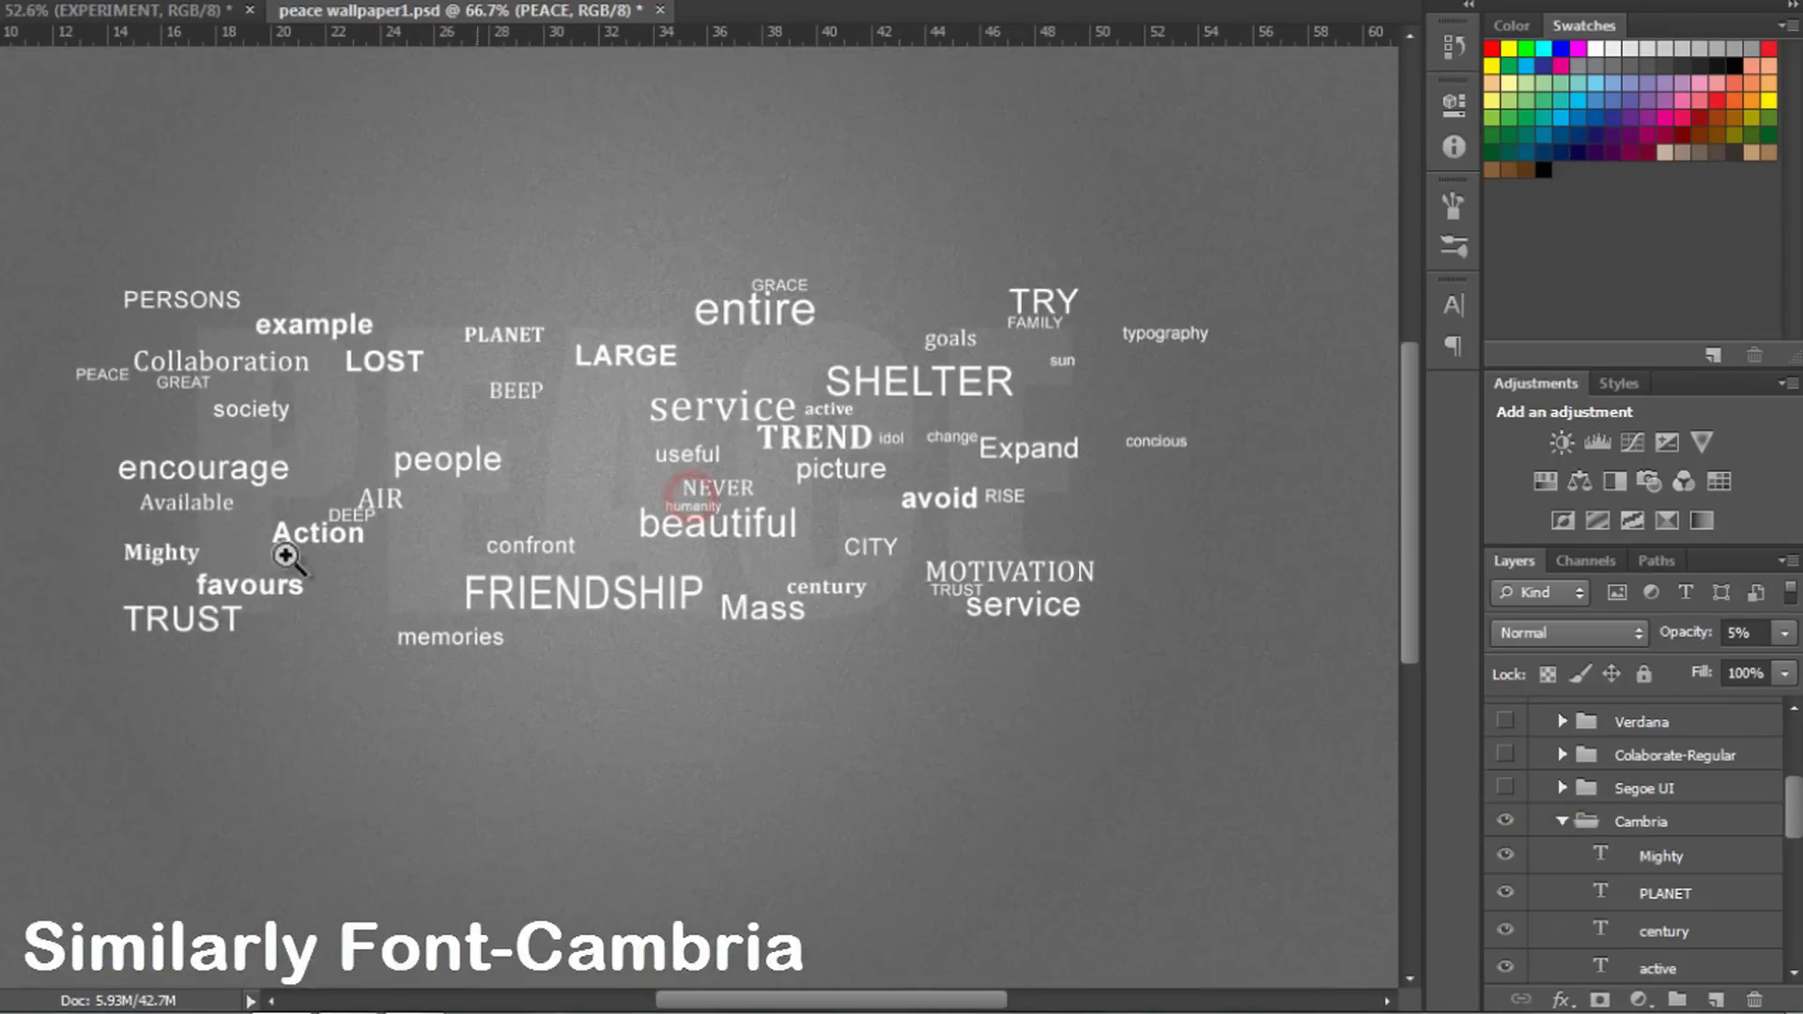
pyautogui.click(850, 518)
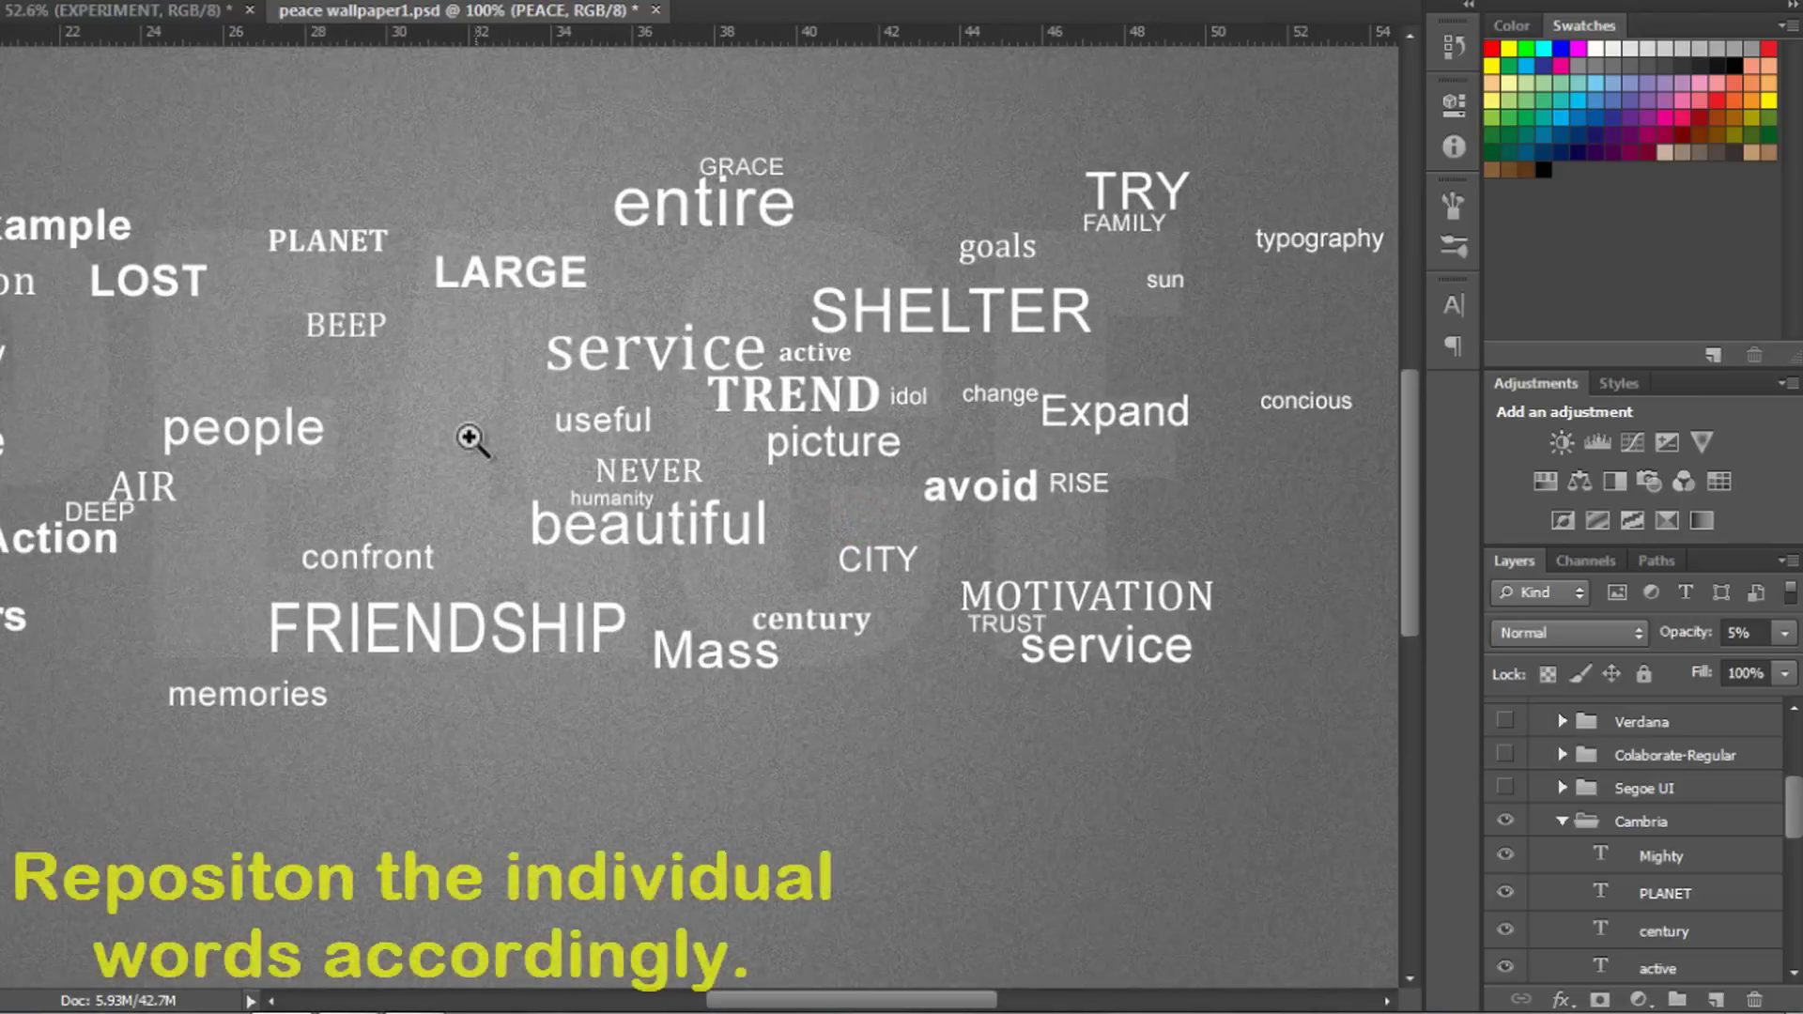
pyautogui.rightClick(460, 445)
pyautogui.click(472, 460)
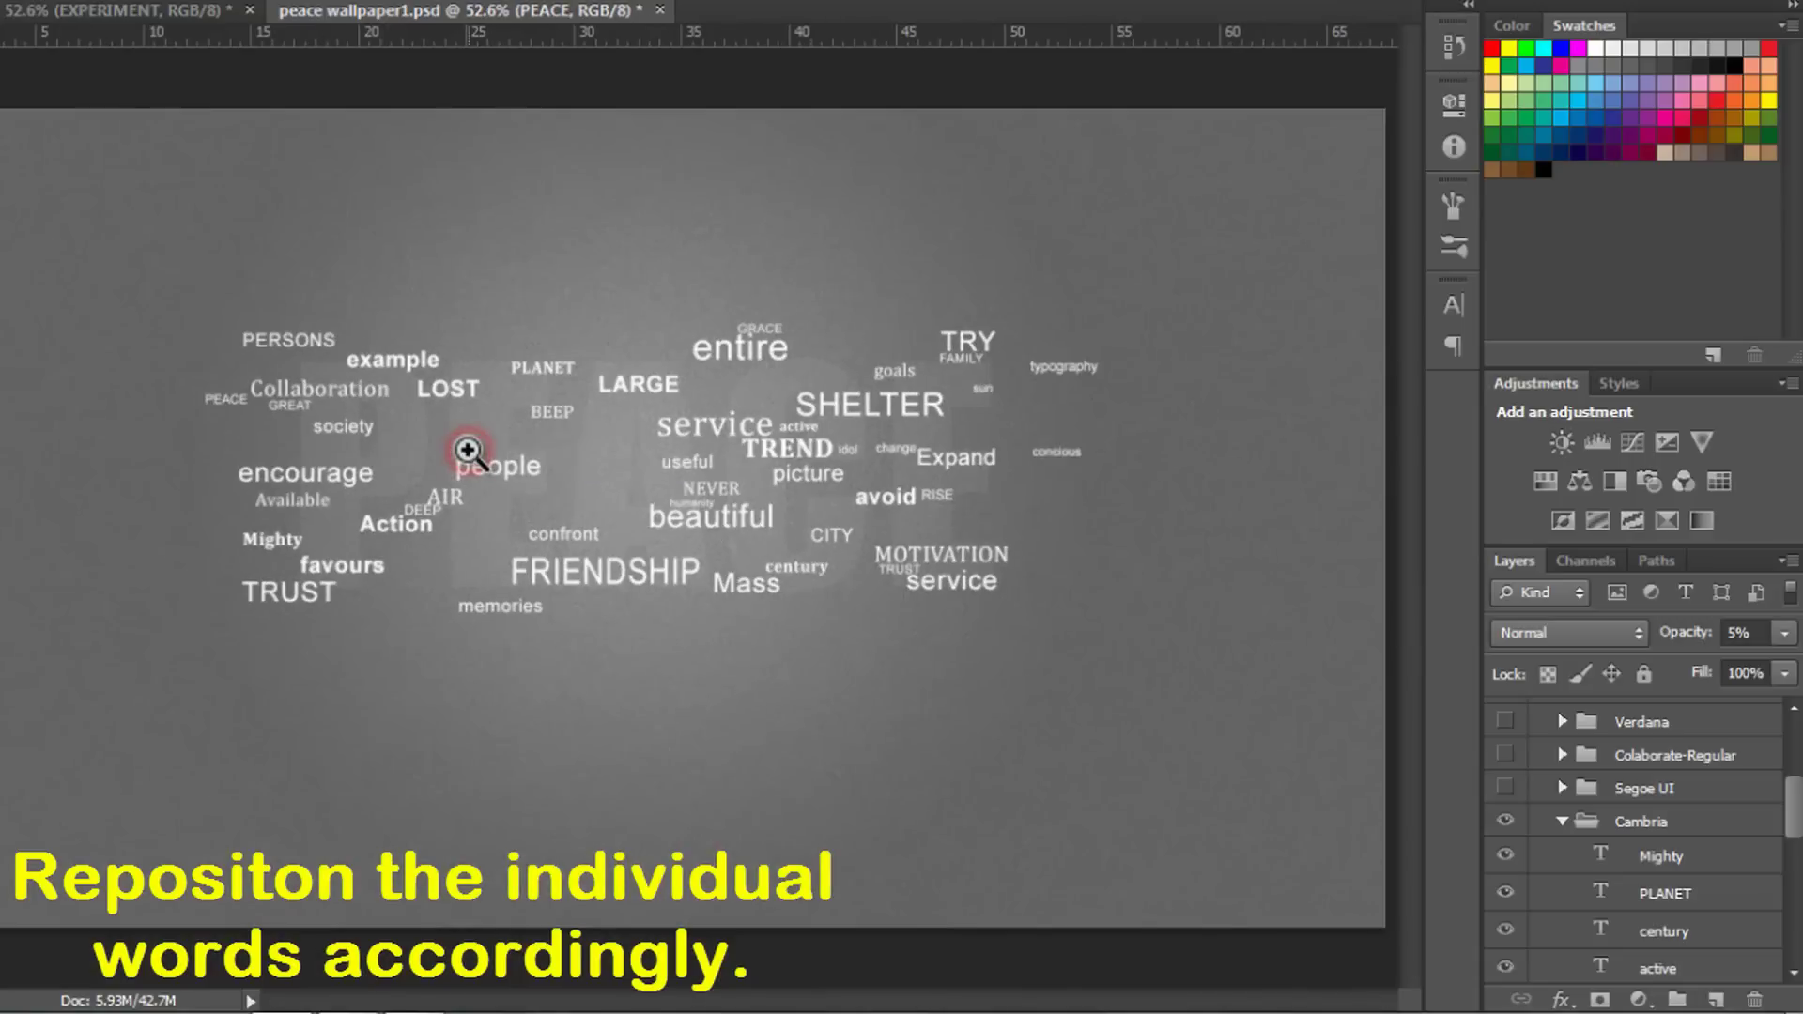
# Step: Reveal the Segoe UI word group over the faded PEACE
pyautogui.click(1562, 821)
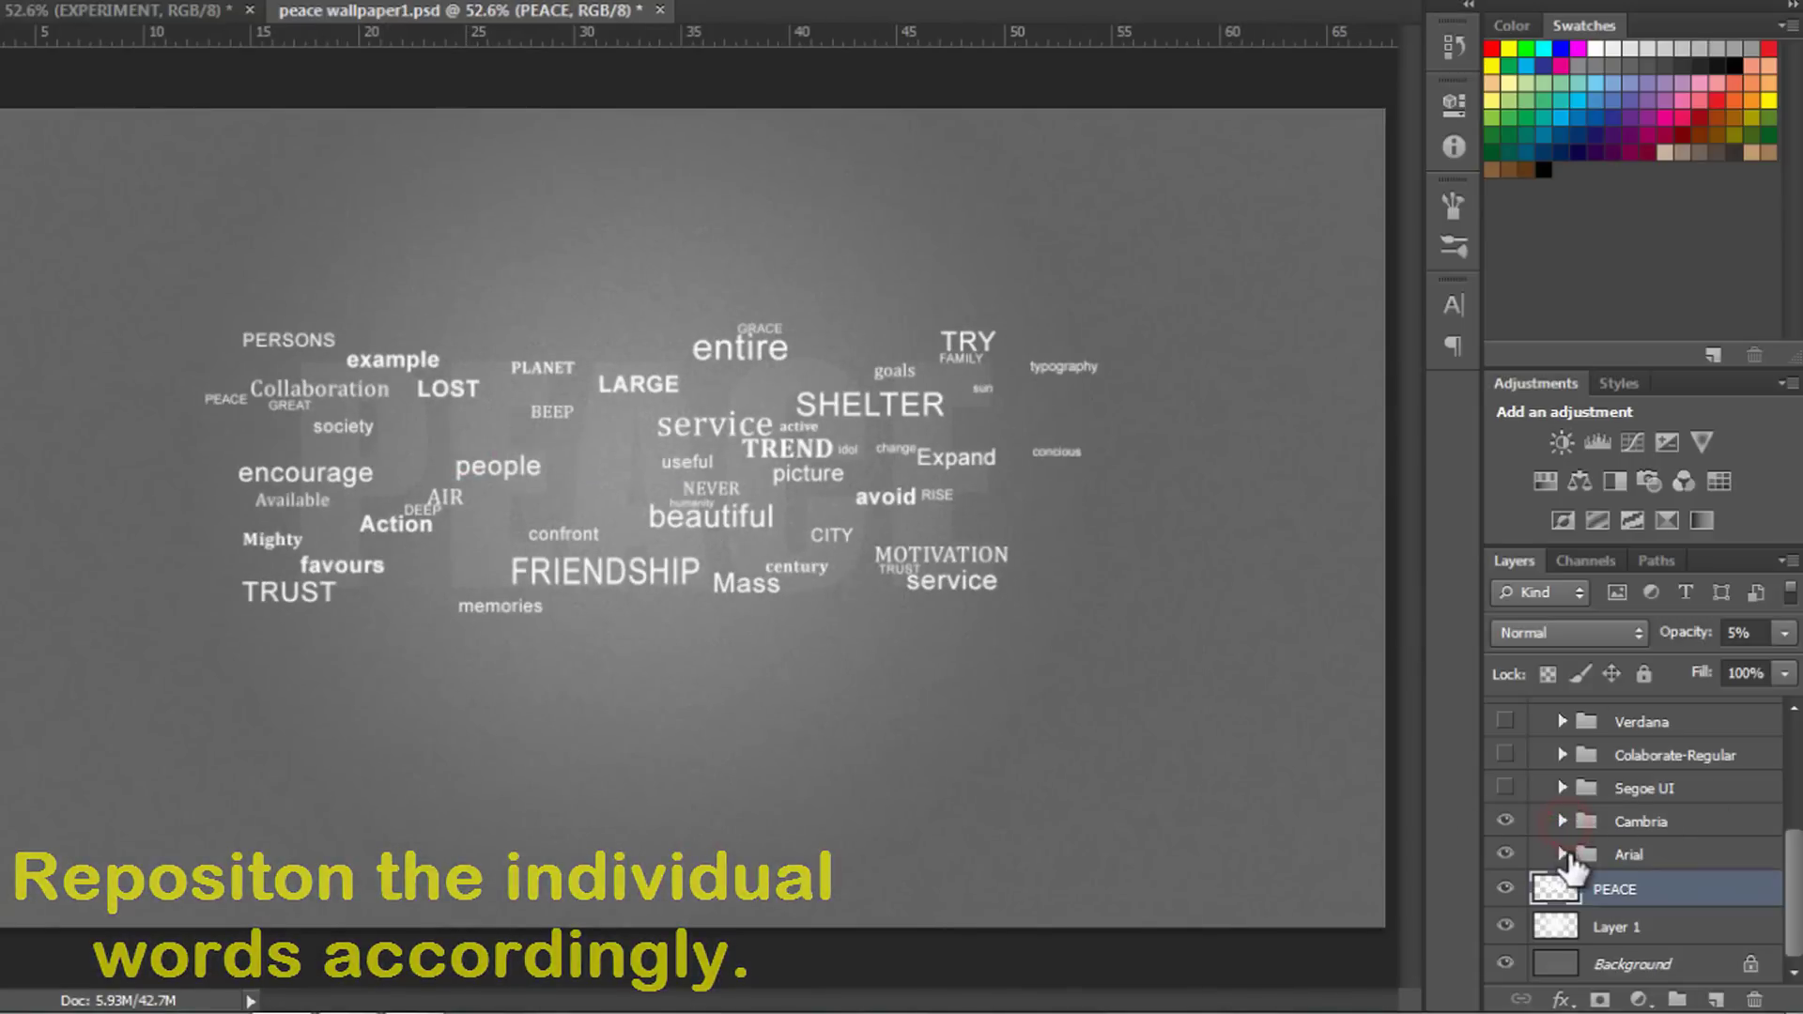
pyautogui.click(1561, 788)
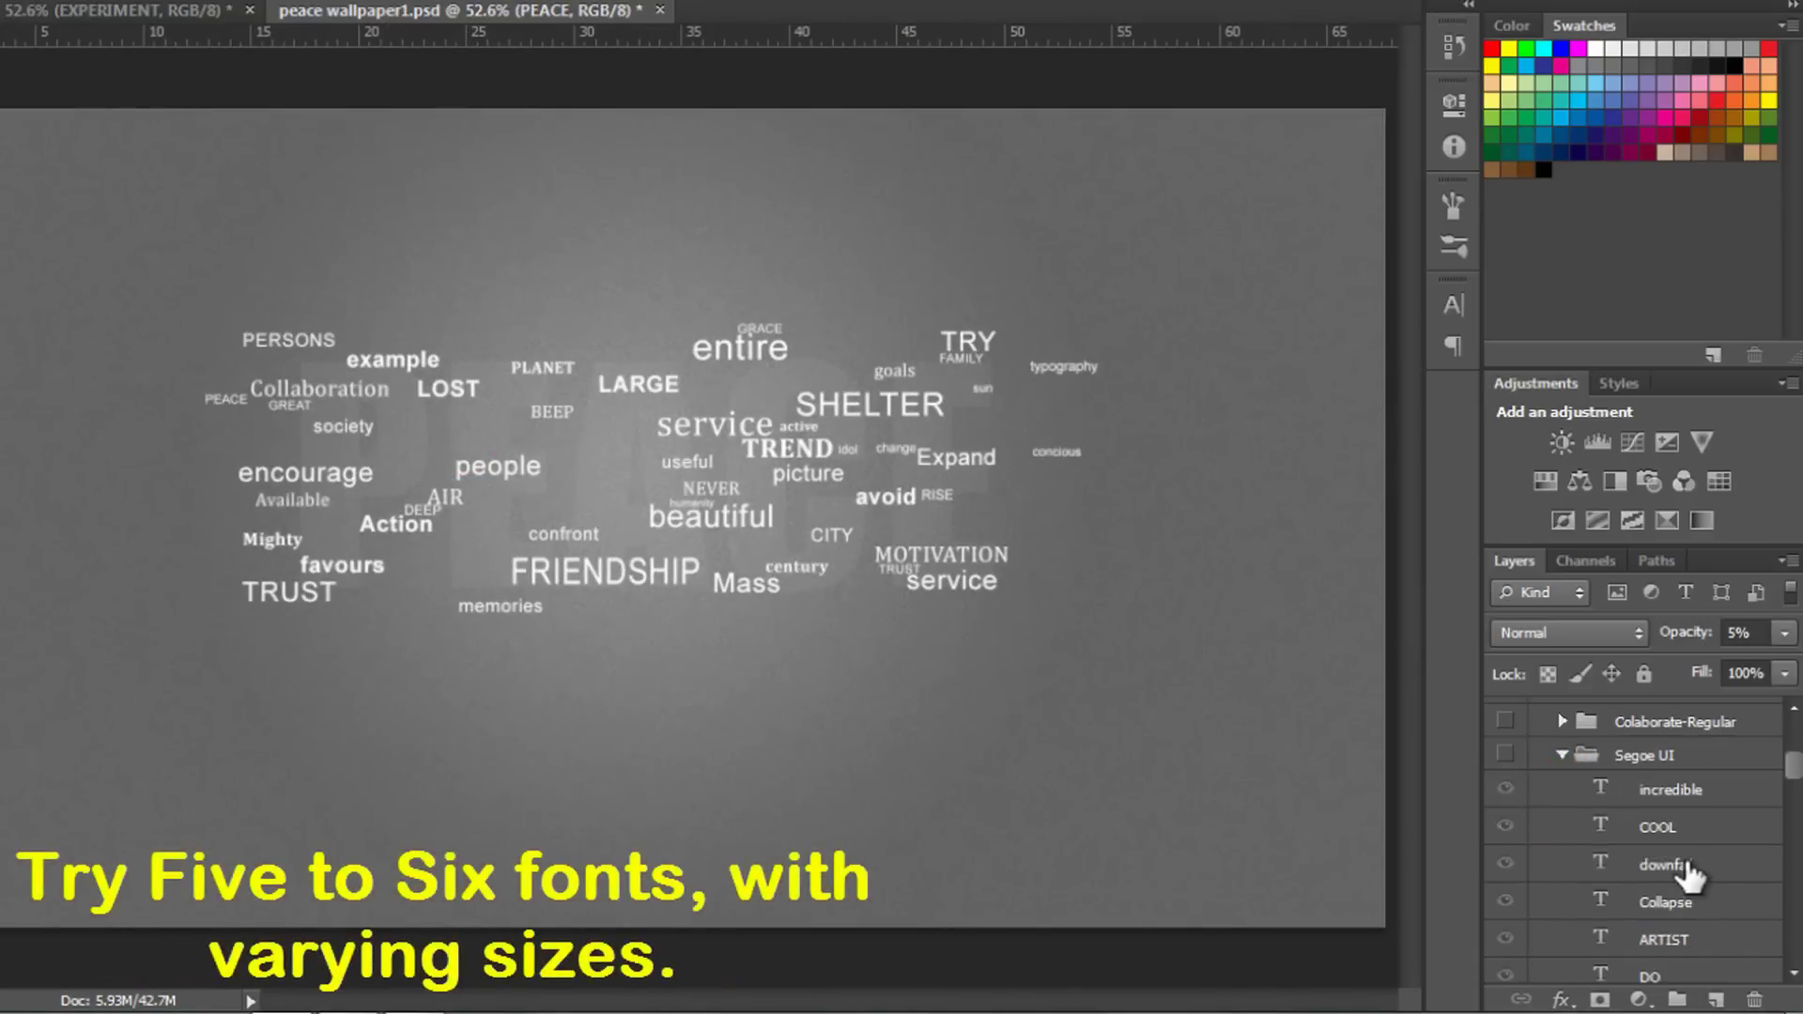
pyautogui.scroll(-5, 1671, 864)
pyautogui.scroll(-2, 1666, 883)
pyautogui.scroll(5, 1657, 868)
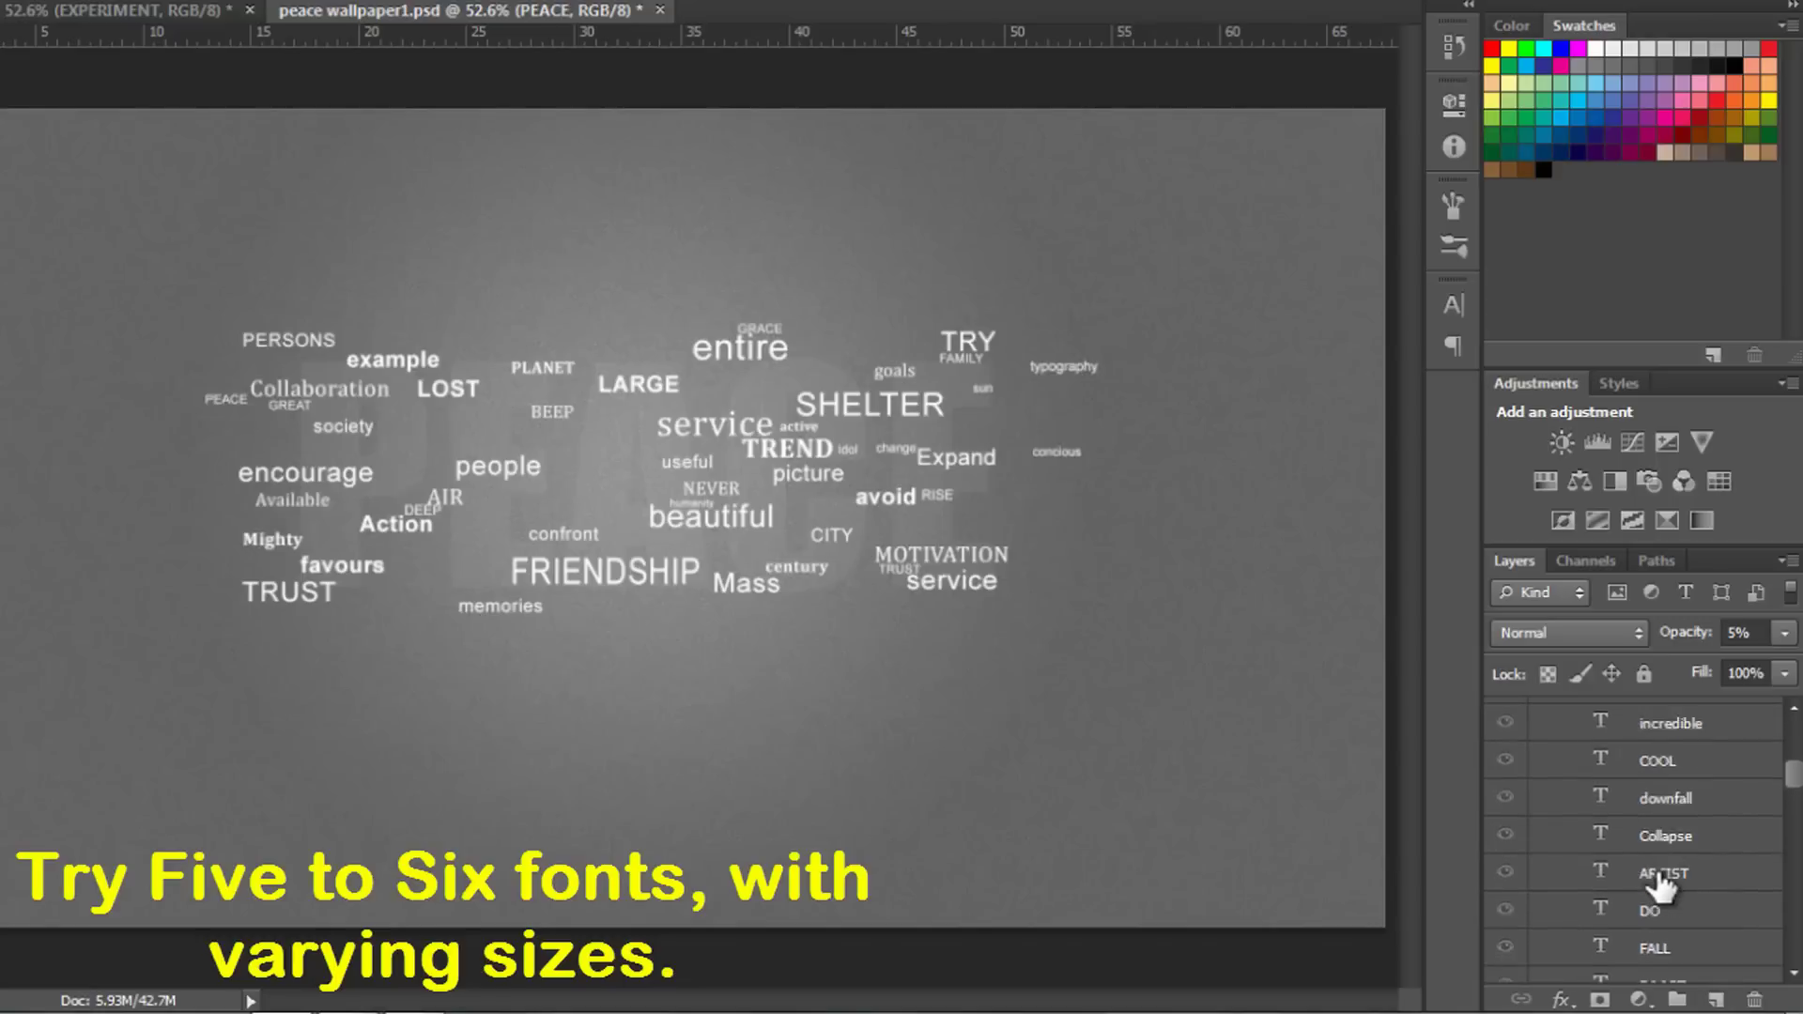
pyautogui.scroll(3, 1613, 845)
pyautogui.click(1561, 787)
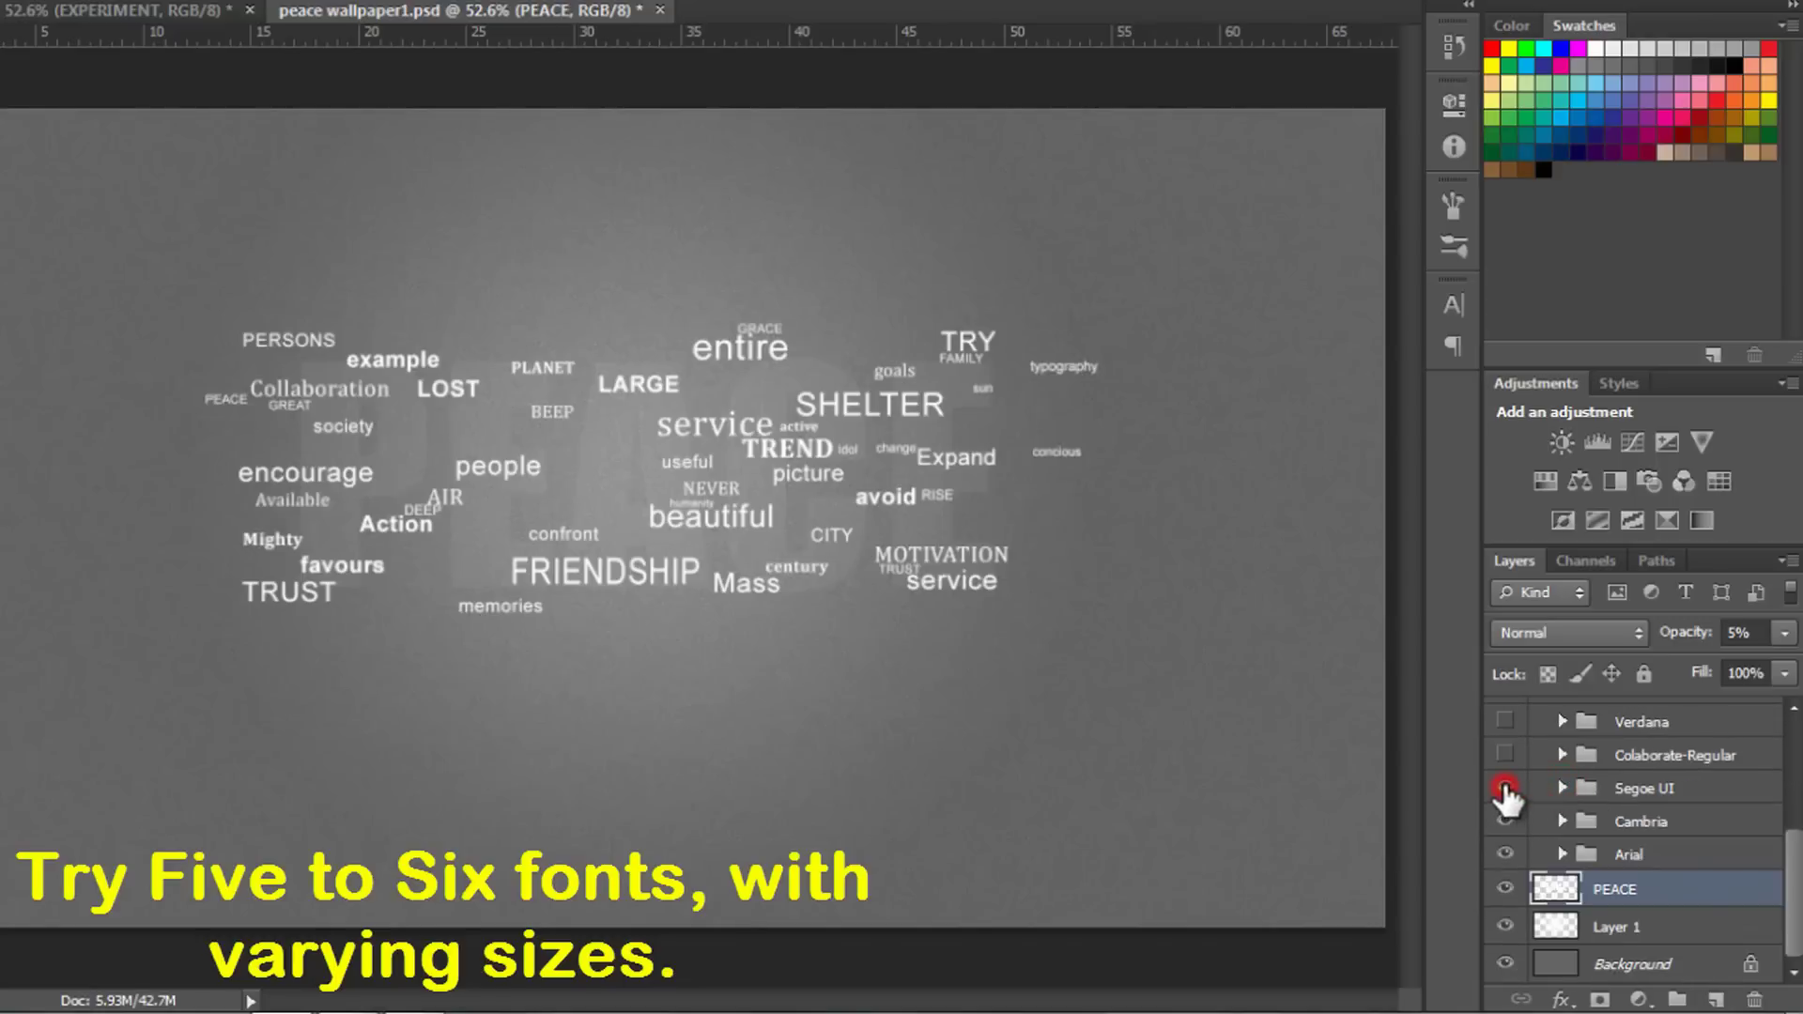
pyautogui.click(1505, 787)
# Step: Show the Colaborate-Regular, Verdana and Impact word groups on the canvas
pyautogui.scroll(1, 1558, 793)
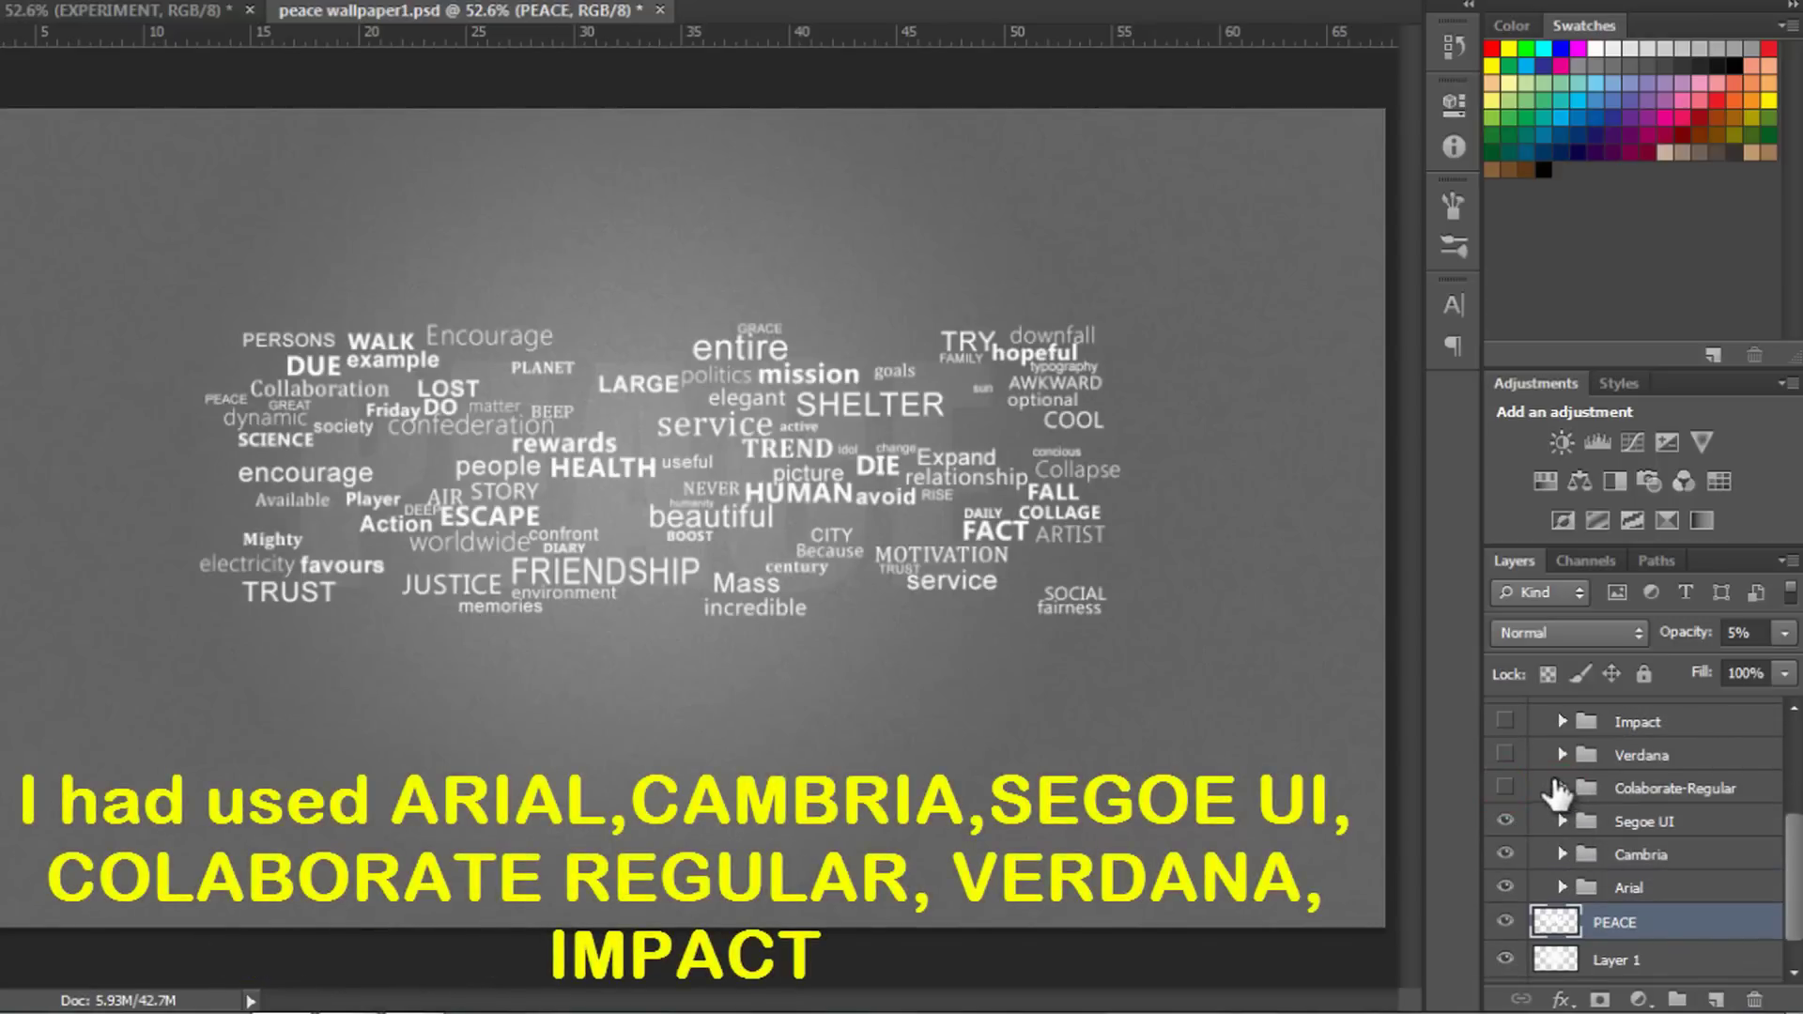
pyautogui.click(1505, 786)
pyautogui.click(1506, 754)
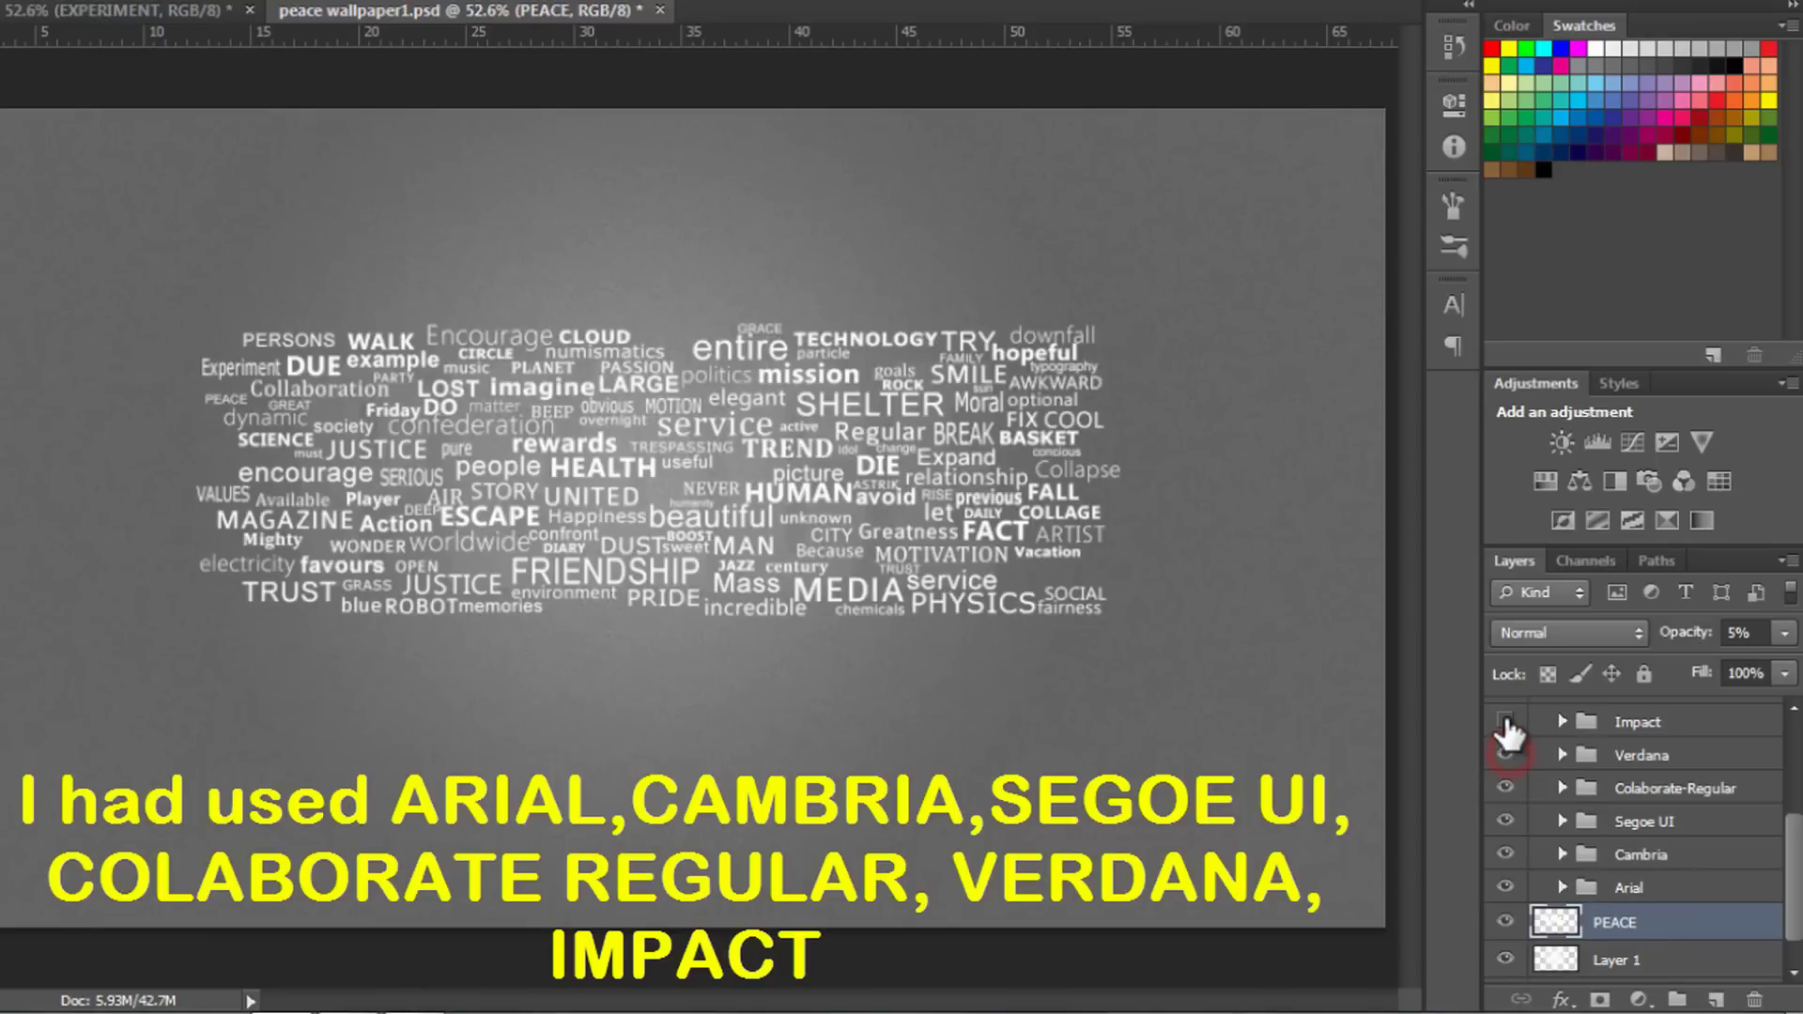
pyautogui.click(1505, 720)
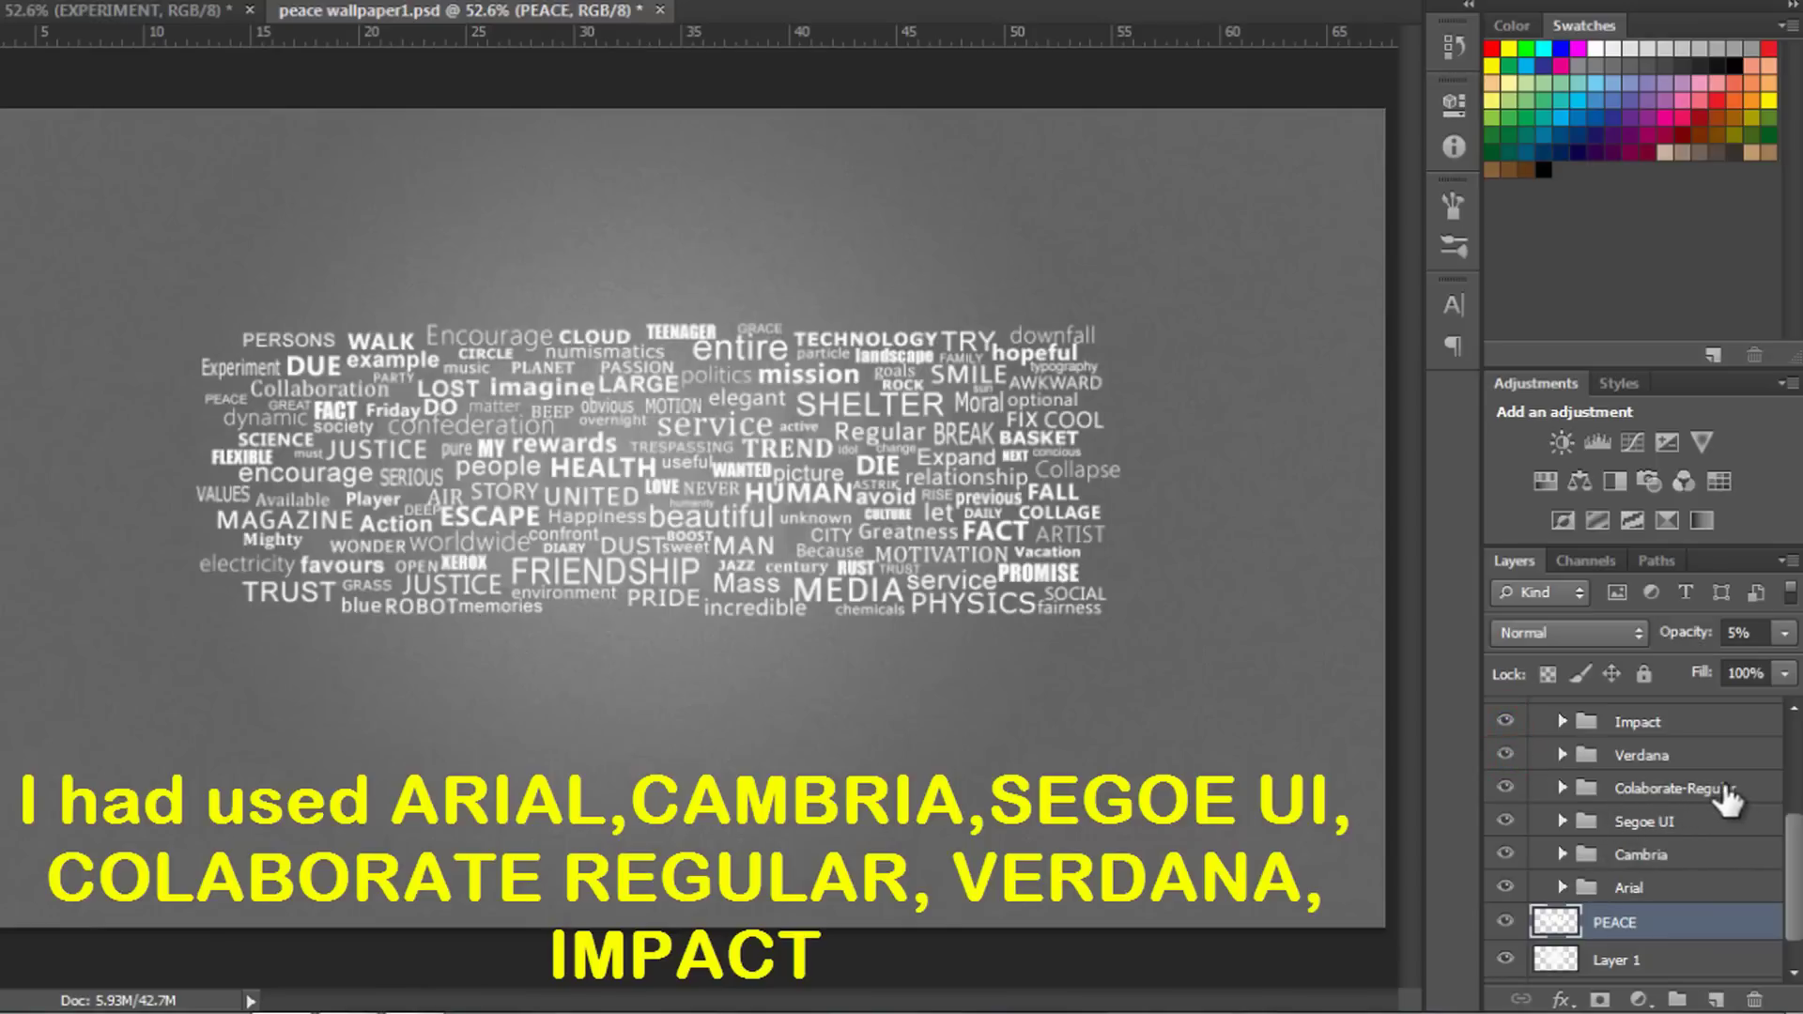
# Step: Select the six font groups, Arial through Impact, and group them into Group 1
pyautogui.click(1662, 883)
pyautogui.click(1658, 854)
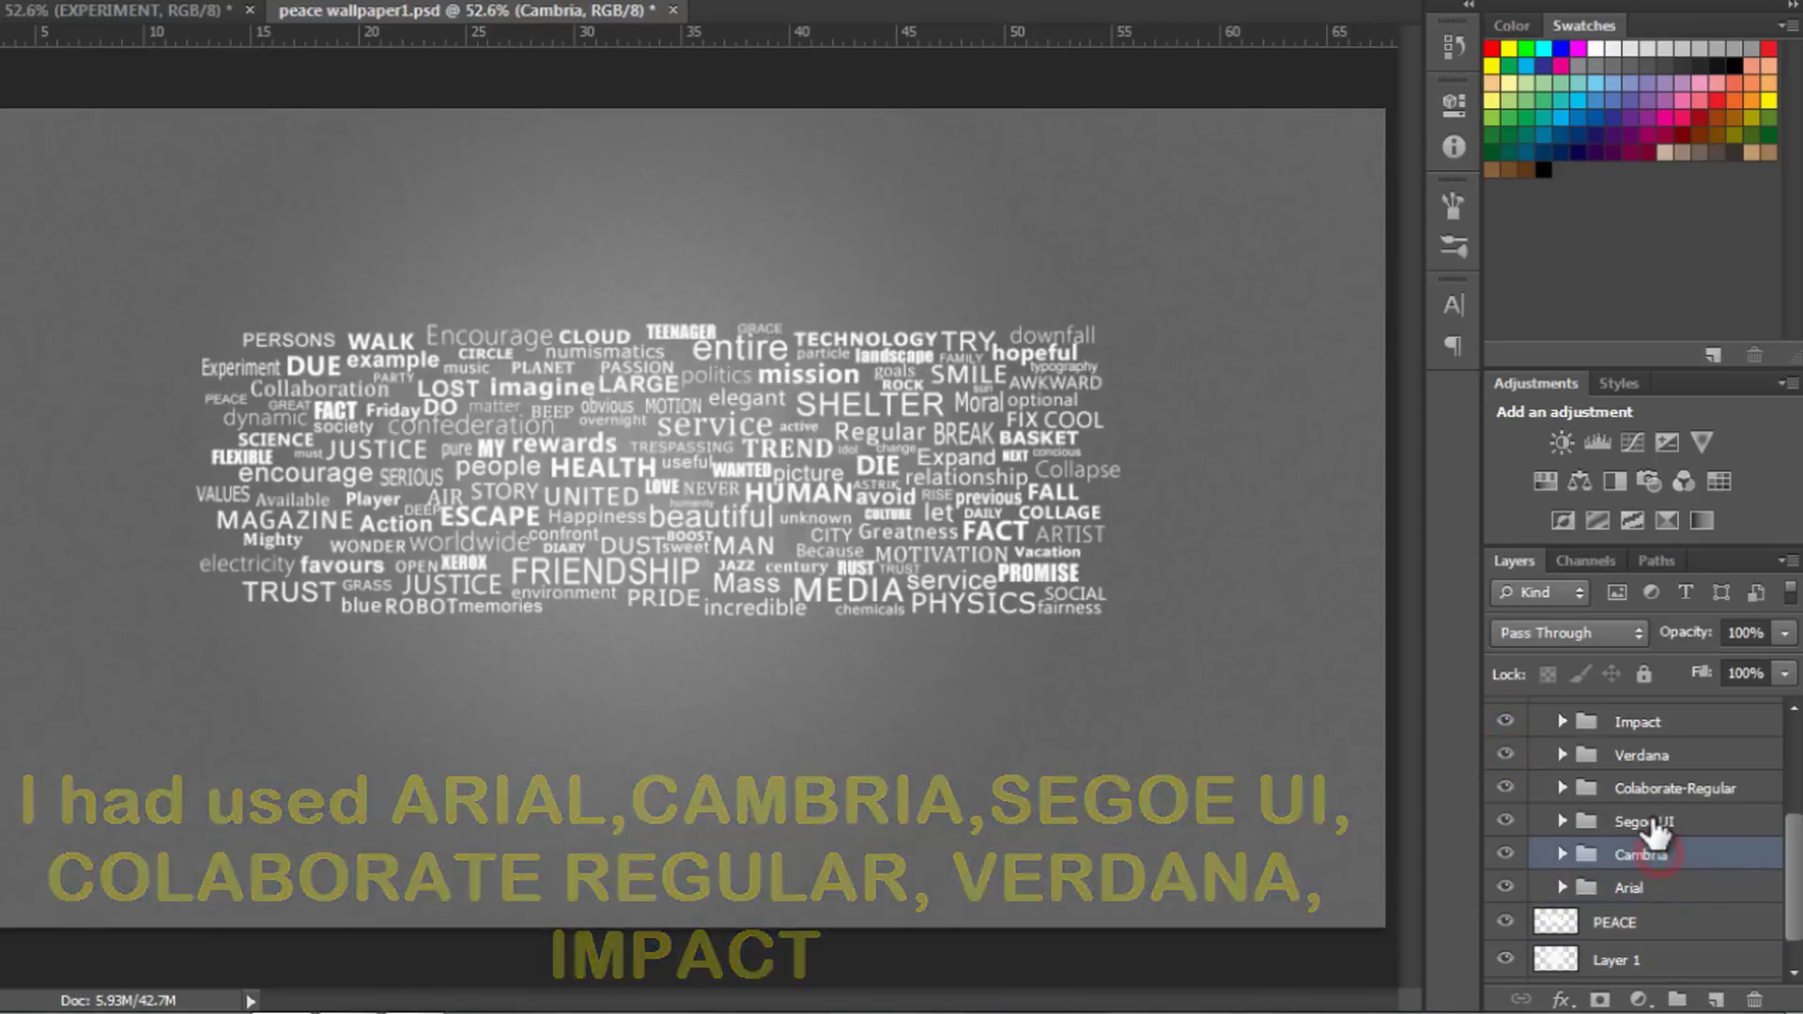
pyautogui.click(1651, 822)
pyautogui.click(1645, 789)
pyautogui.click(1638, 723)
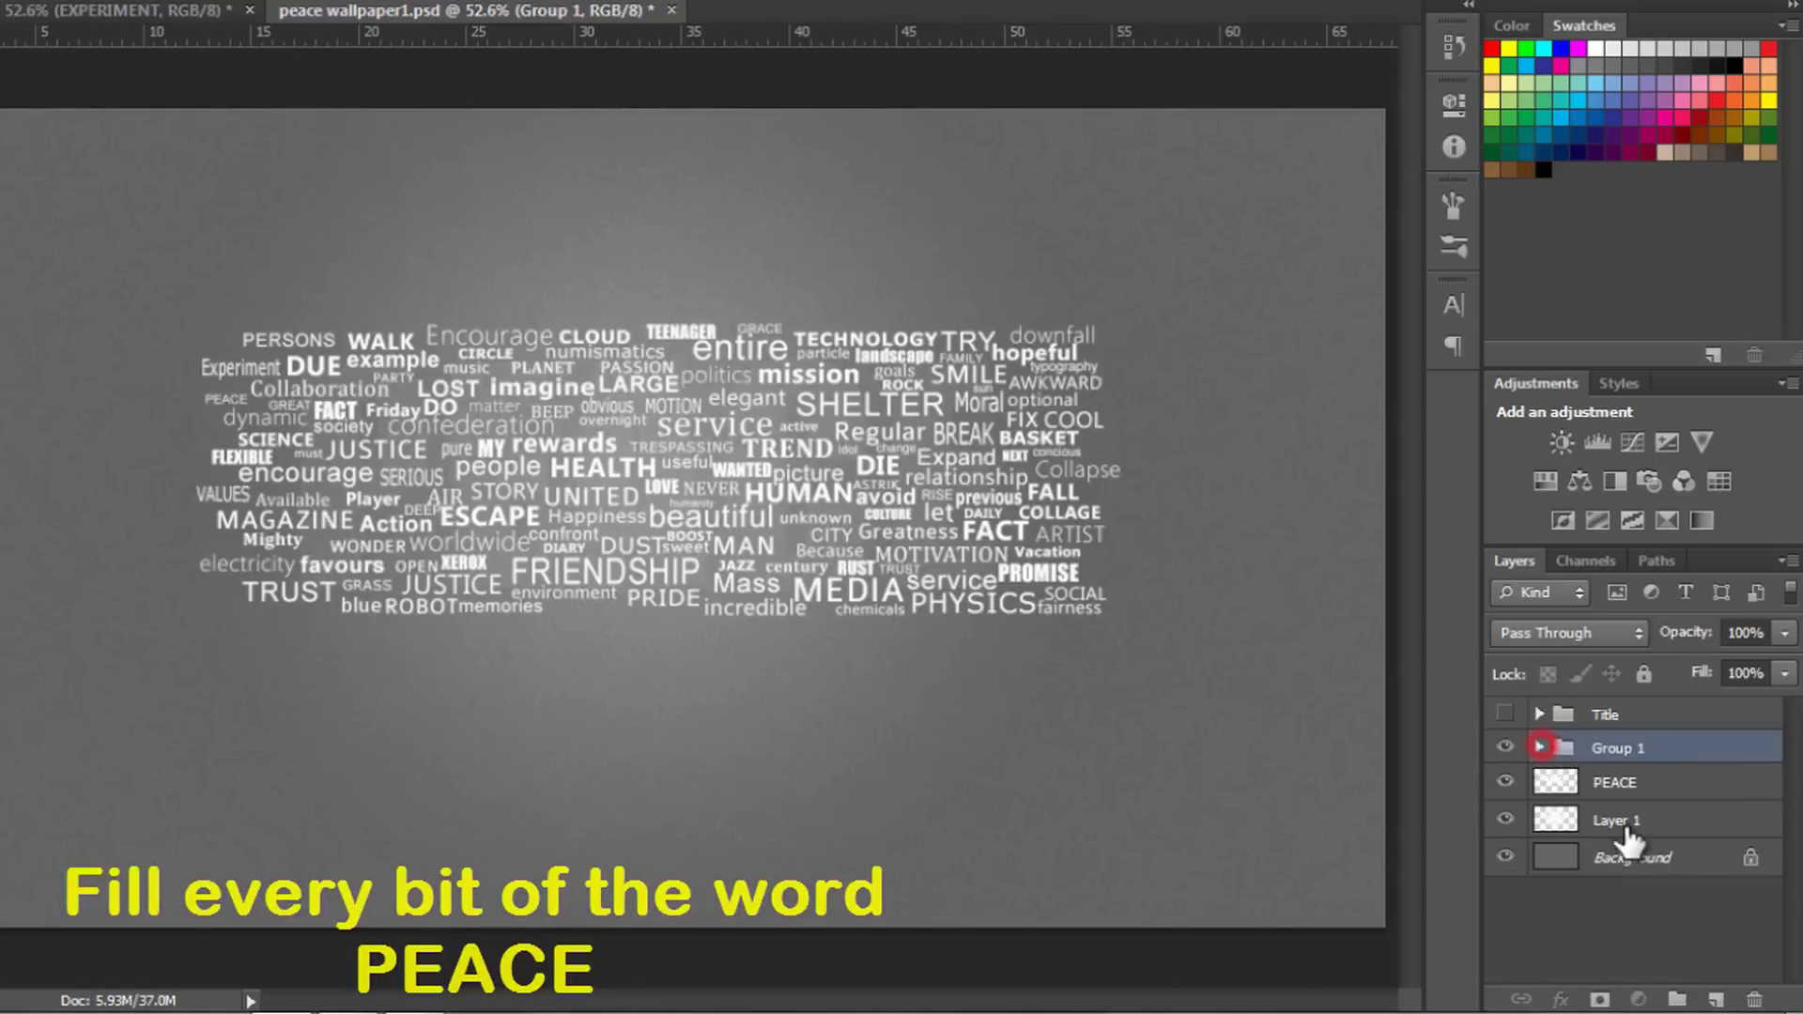
# Step: Check Group 1's contents, then duplicate it as 'Group 1 copy'
pyautogui.click(1539, 747)
pyautogui.click(1657, 948)
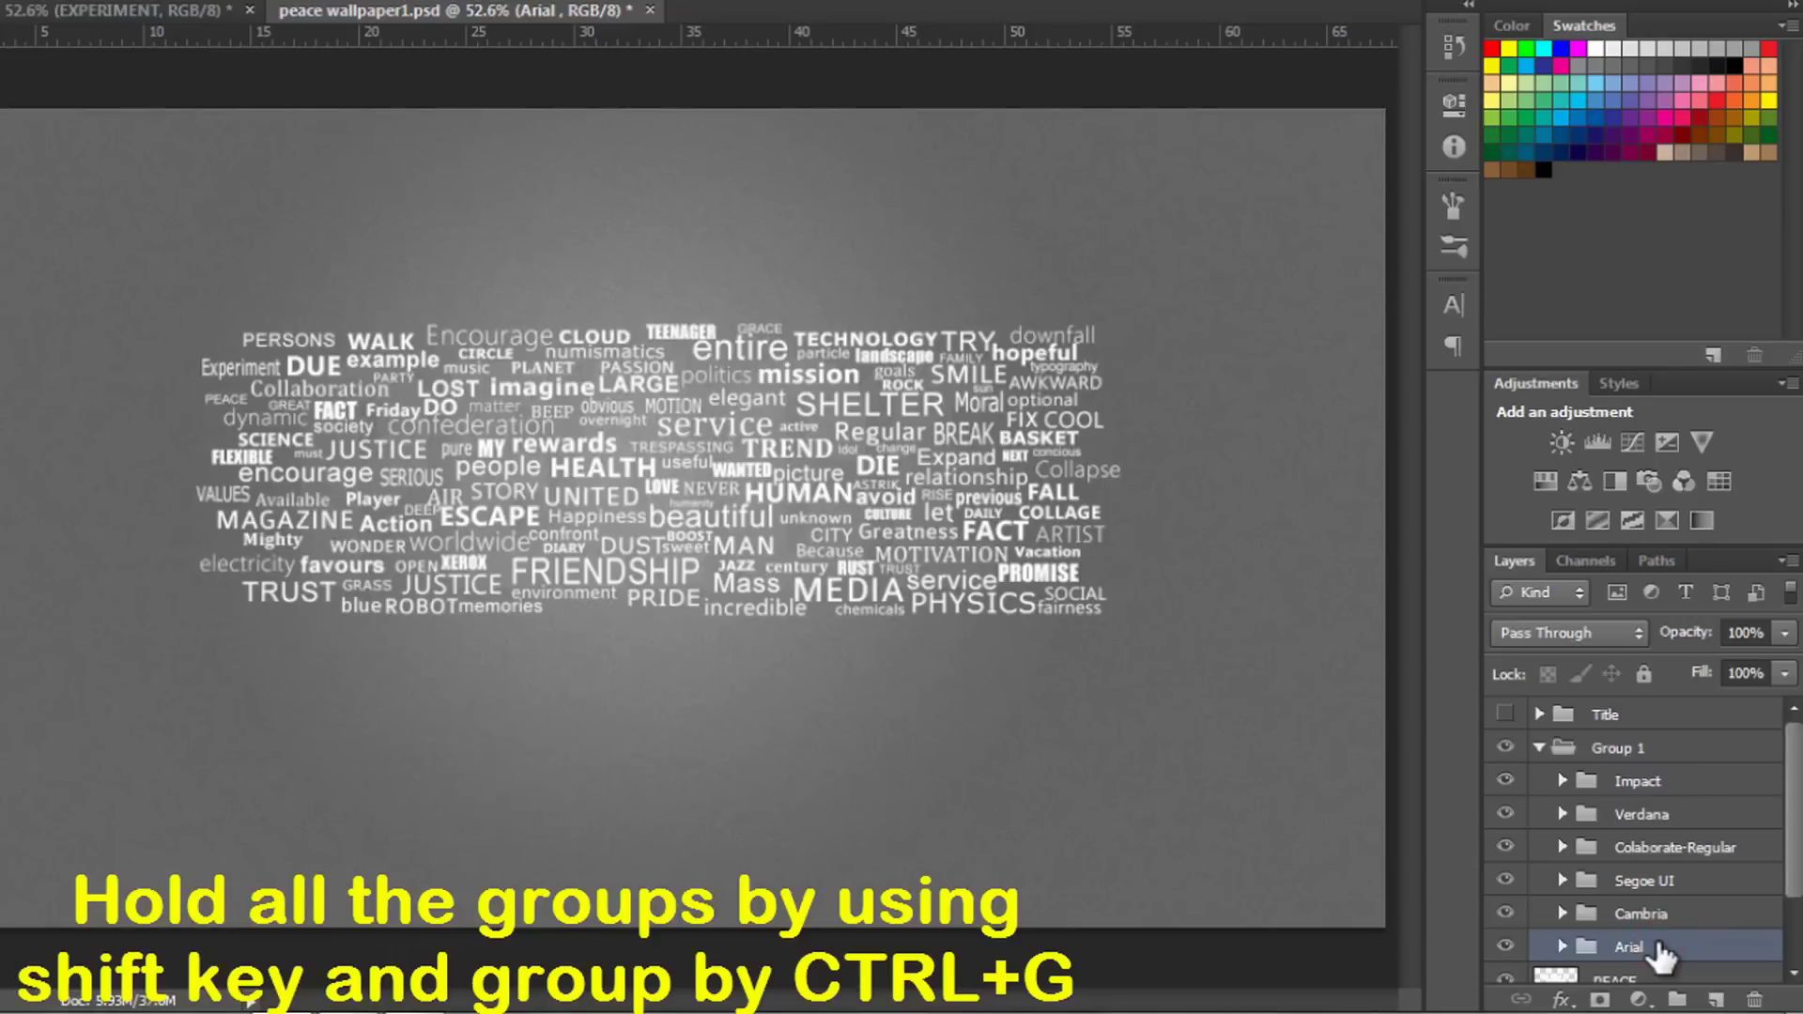
pyautogui.keyDown('shift'); pyautogui.click(1658, 784); pyautogui.keyUp('shift')
pyautogui.click(1539, 748)
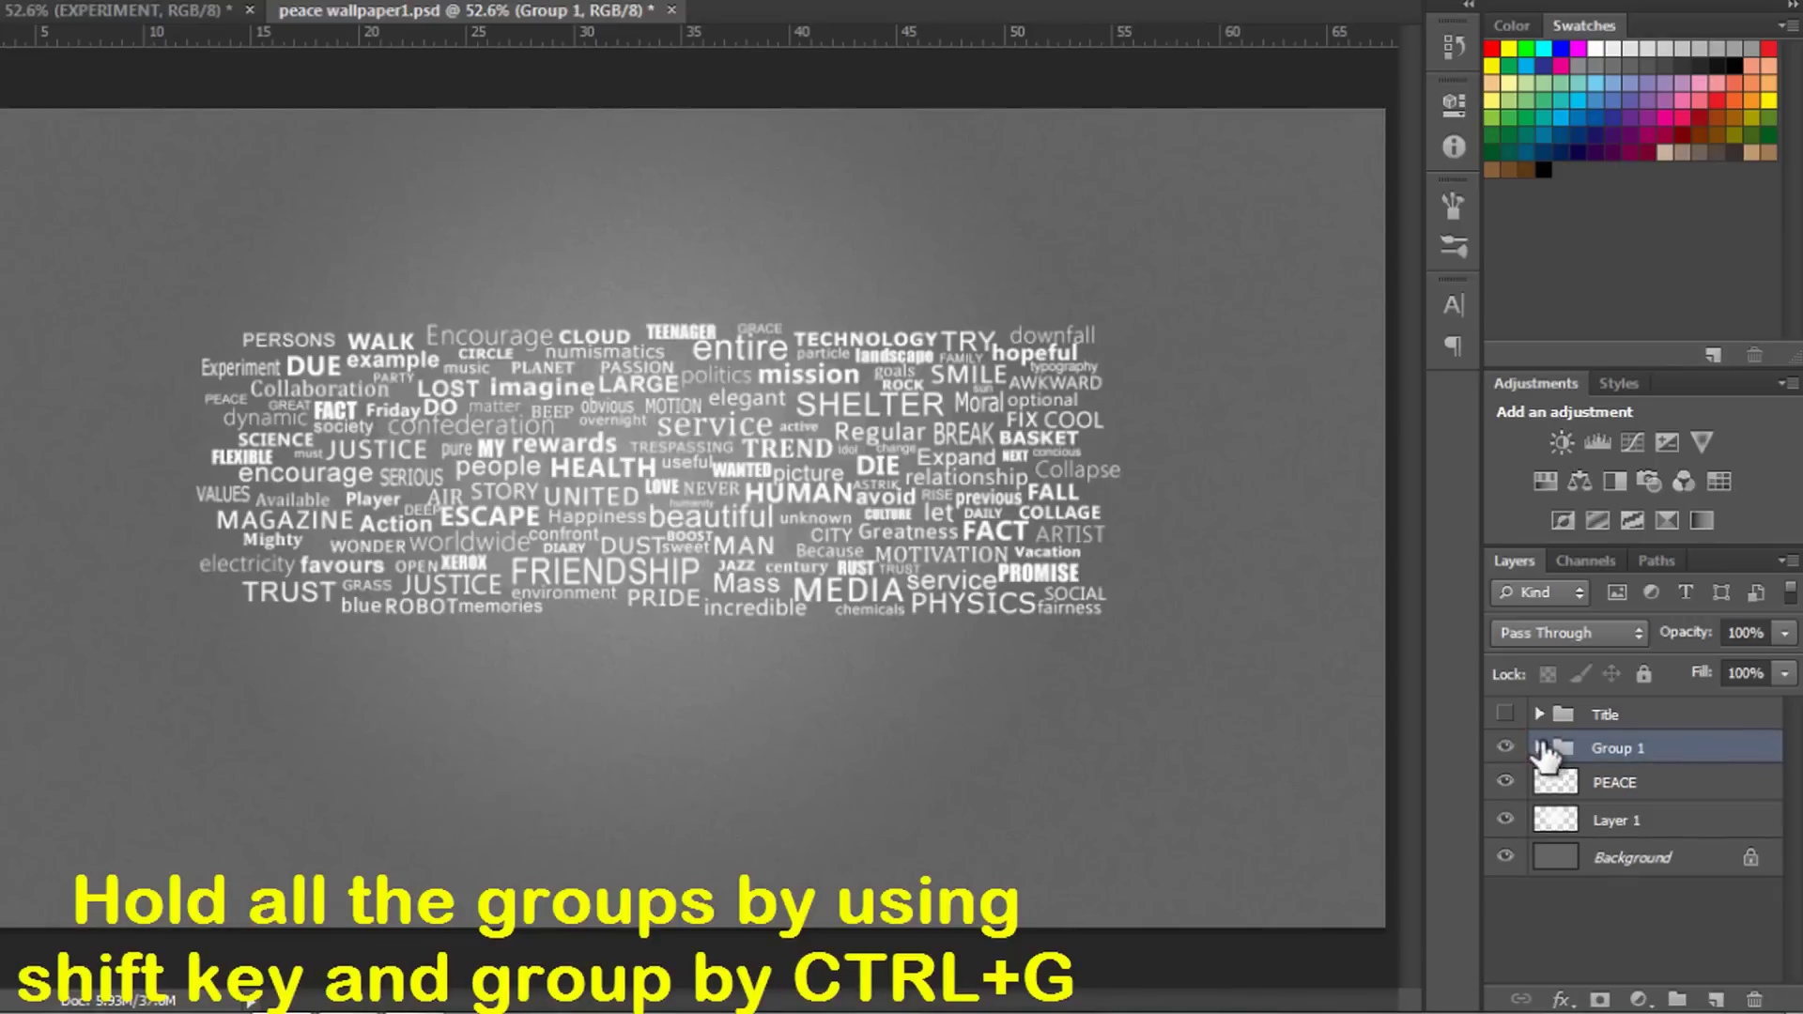
pyautogui.rightClick(1622, 755)
pyautogui.click(1568, 56)
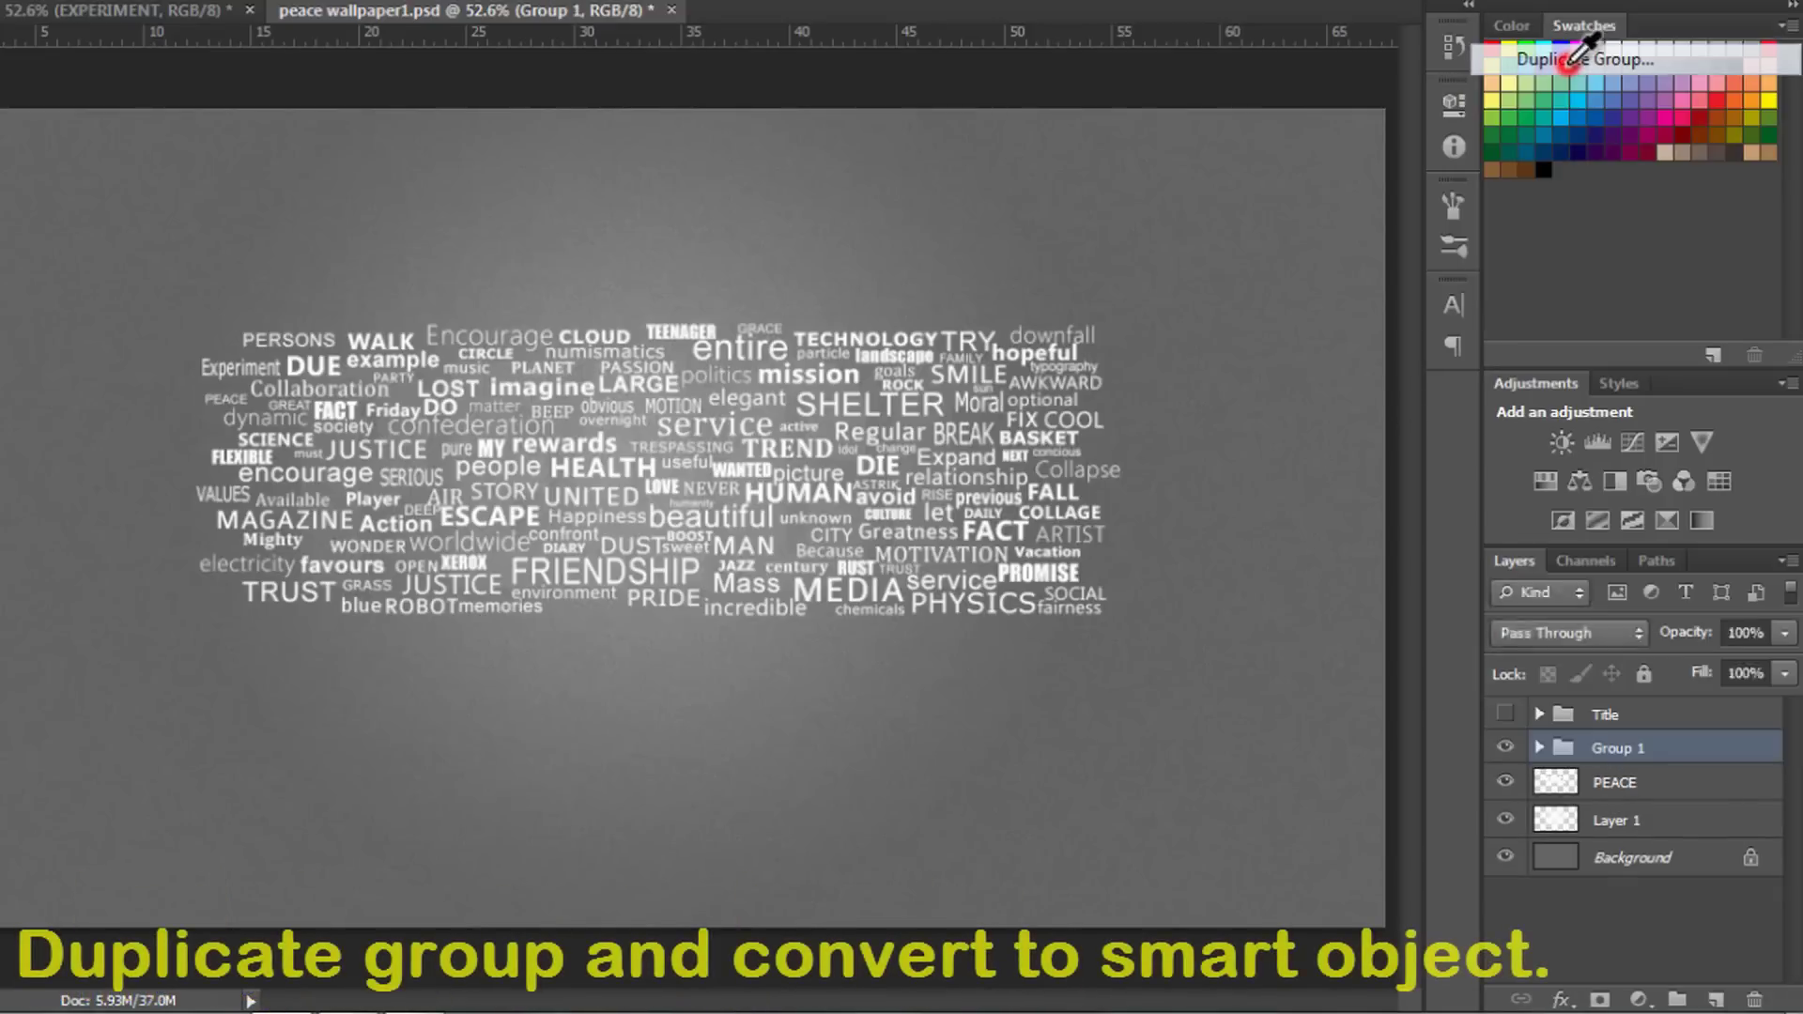
pyautogui.click(1050, 230)
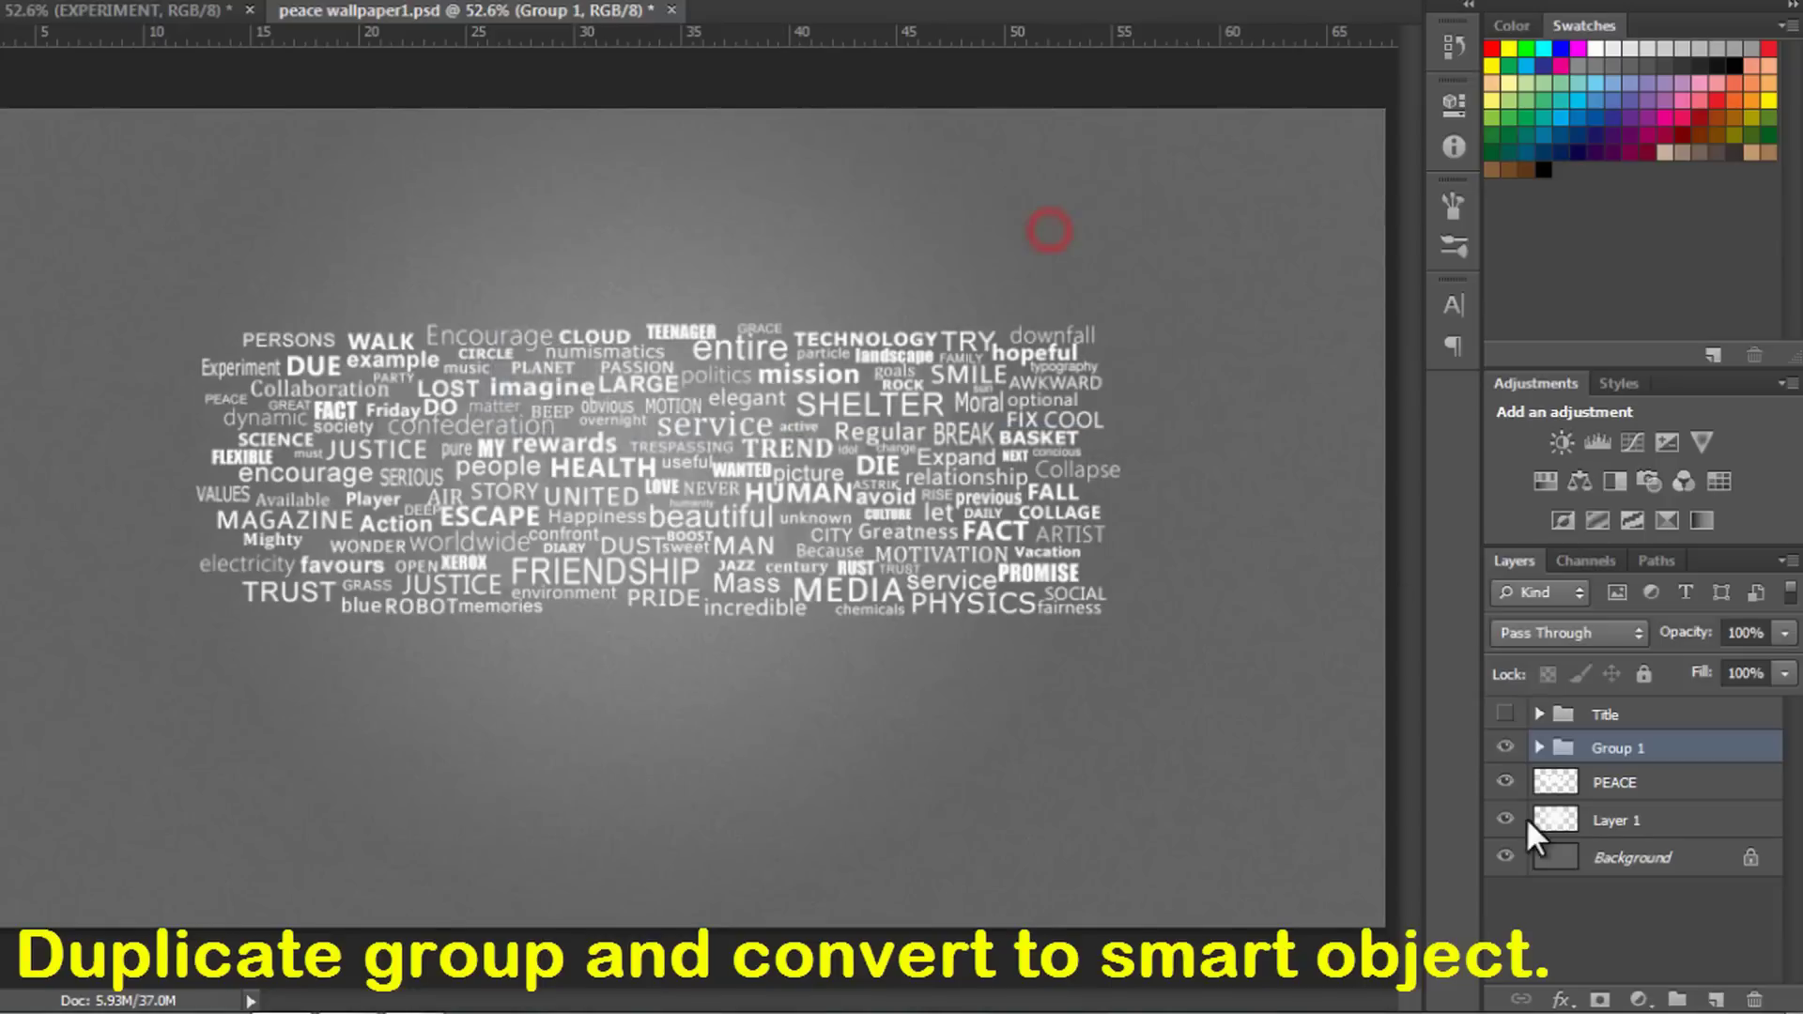
# Step: Convert Group 1 copy to a smart object, hide the original Group 1, then rasterize the copy
pyautogui.rightClick(1611, 761)
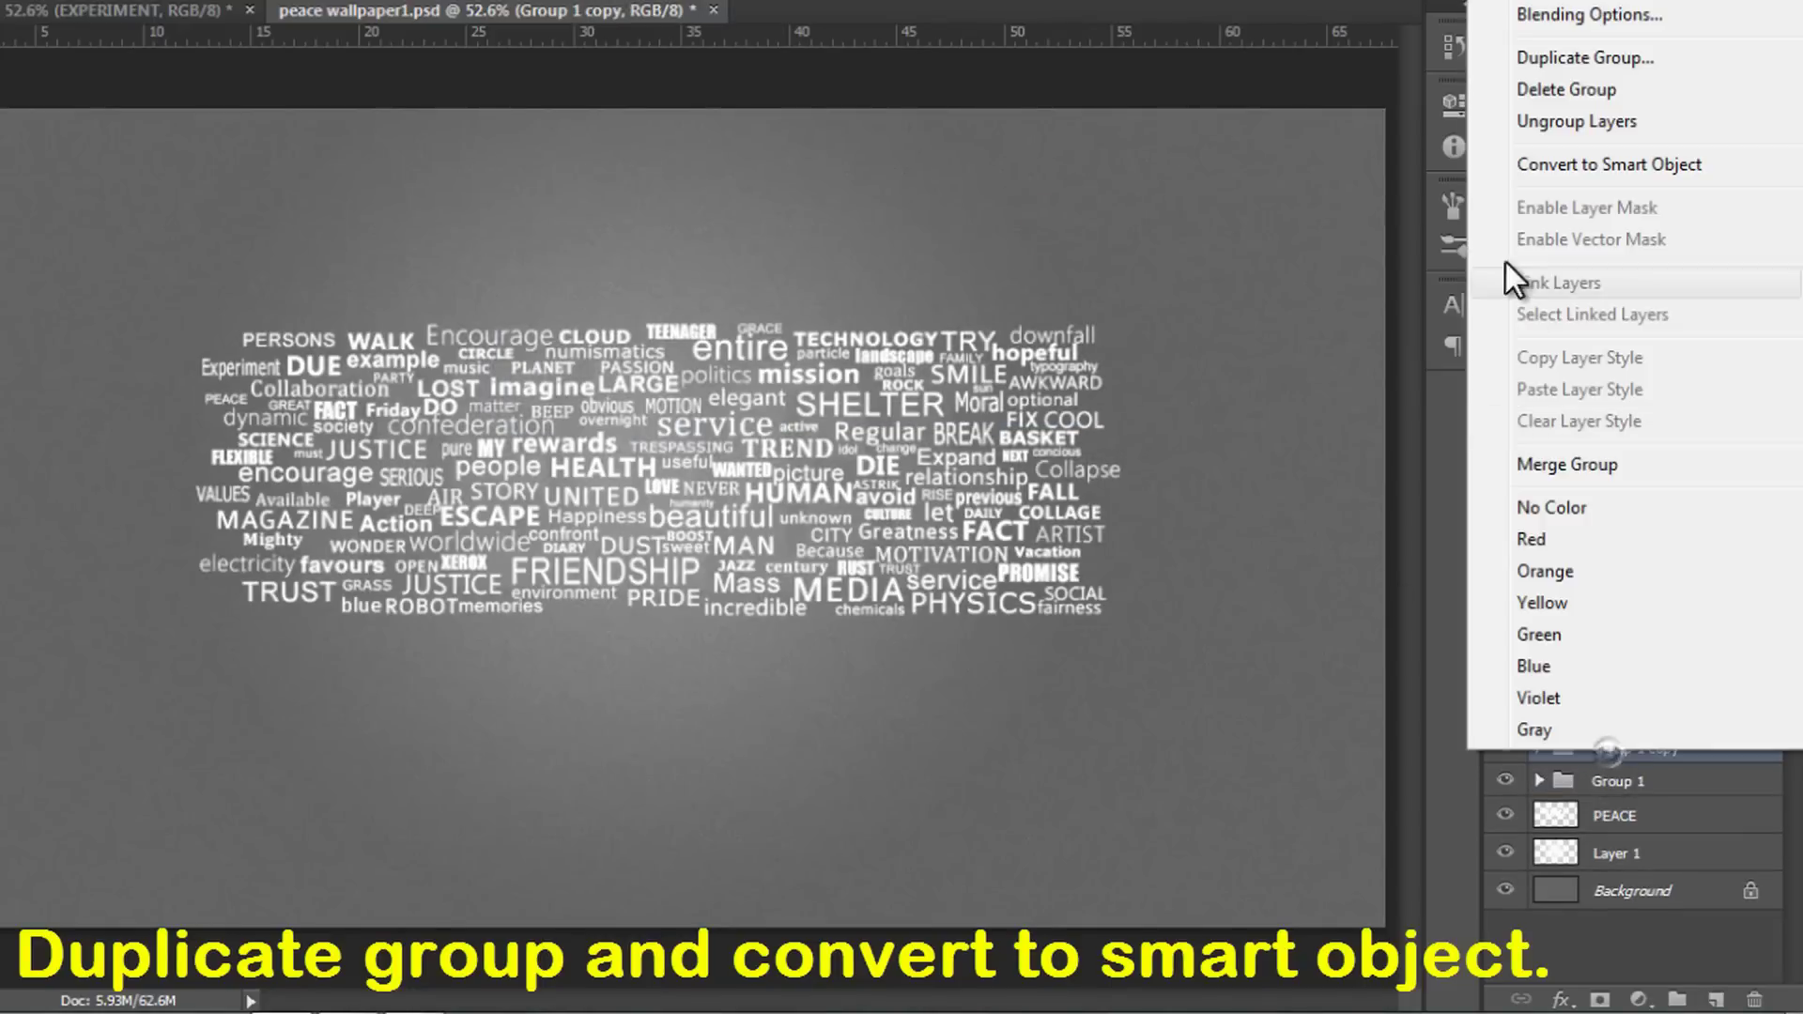
pyautogui.click(1615, 163)
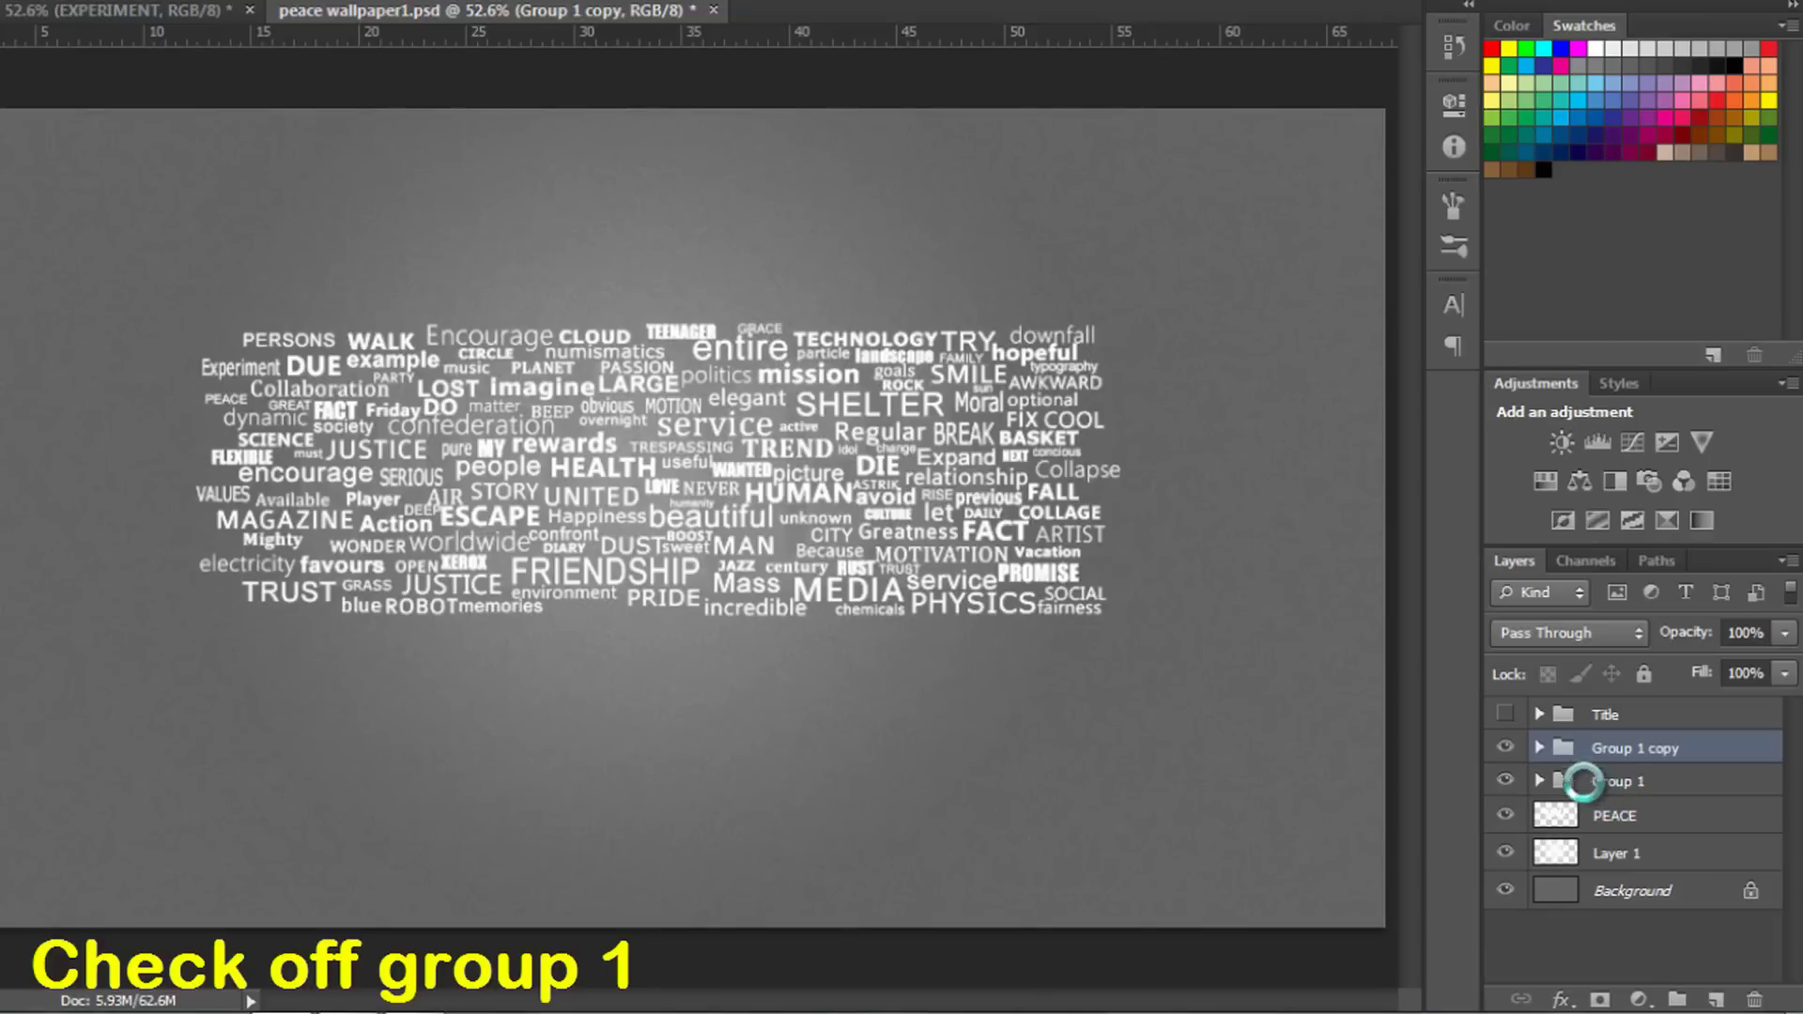
pyautogui.moveTo(1505, 749); pyautogui.dragTo(1505, 784)
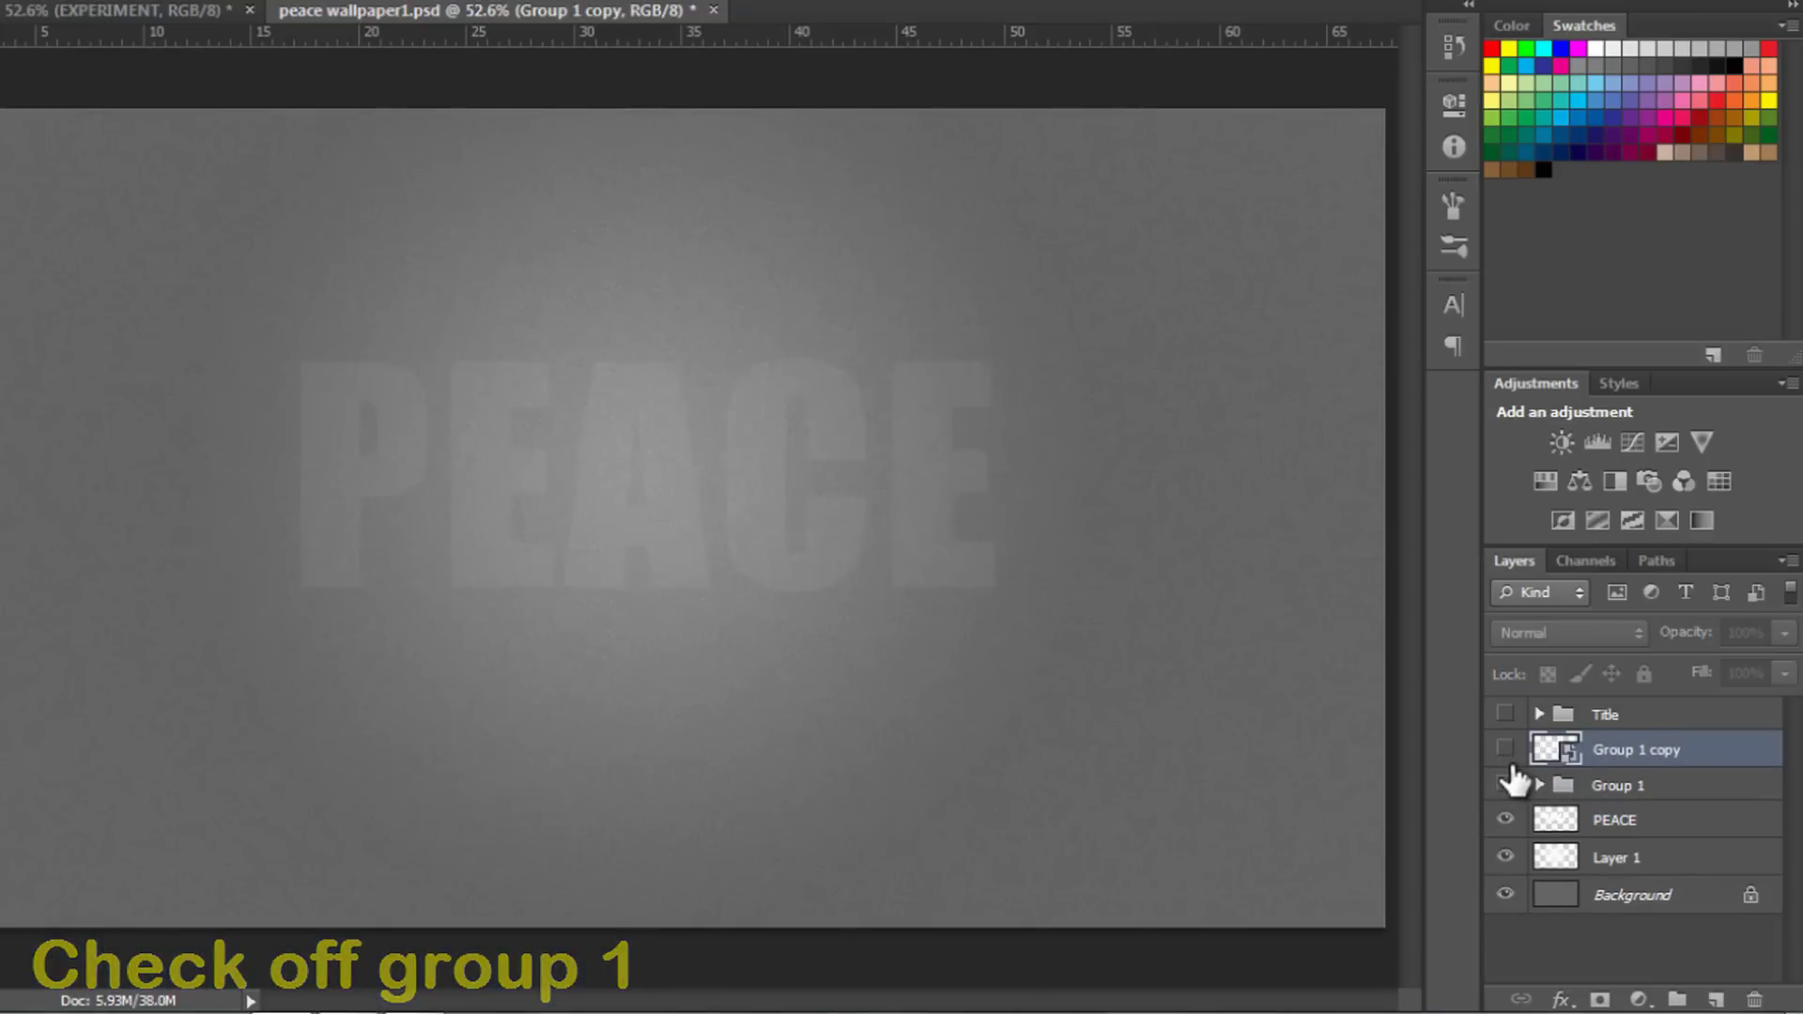
pyautogui.click(1505, 748)
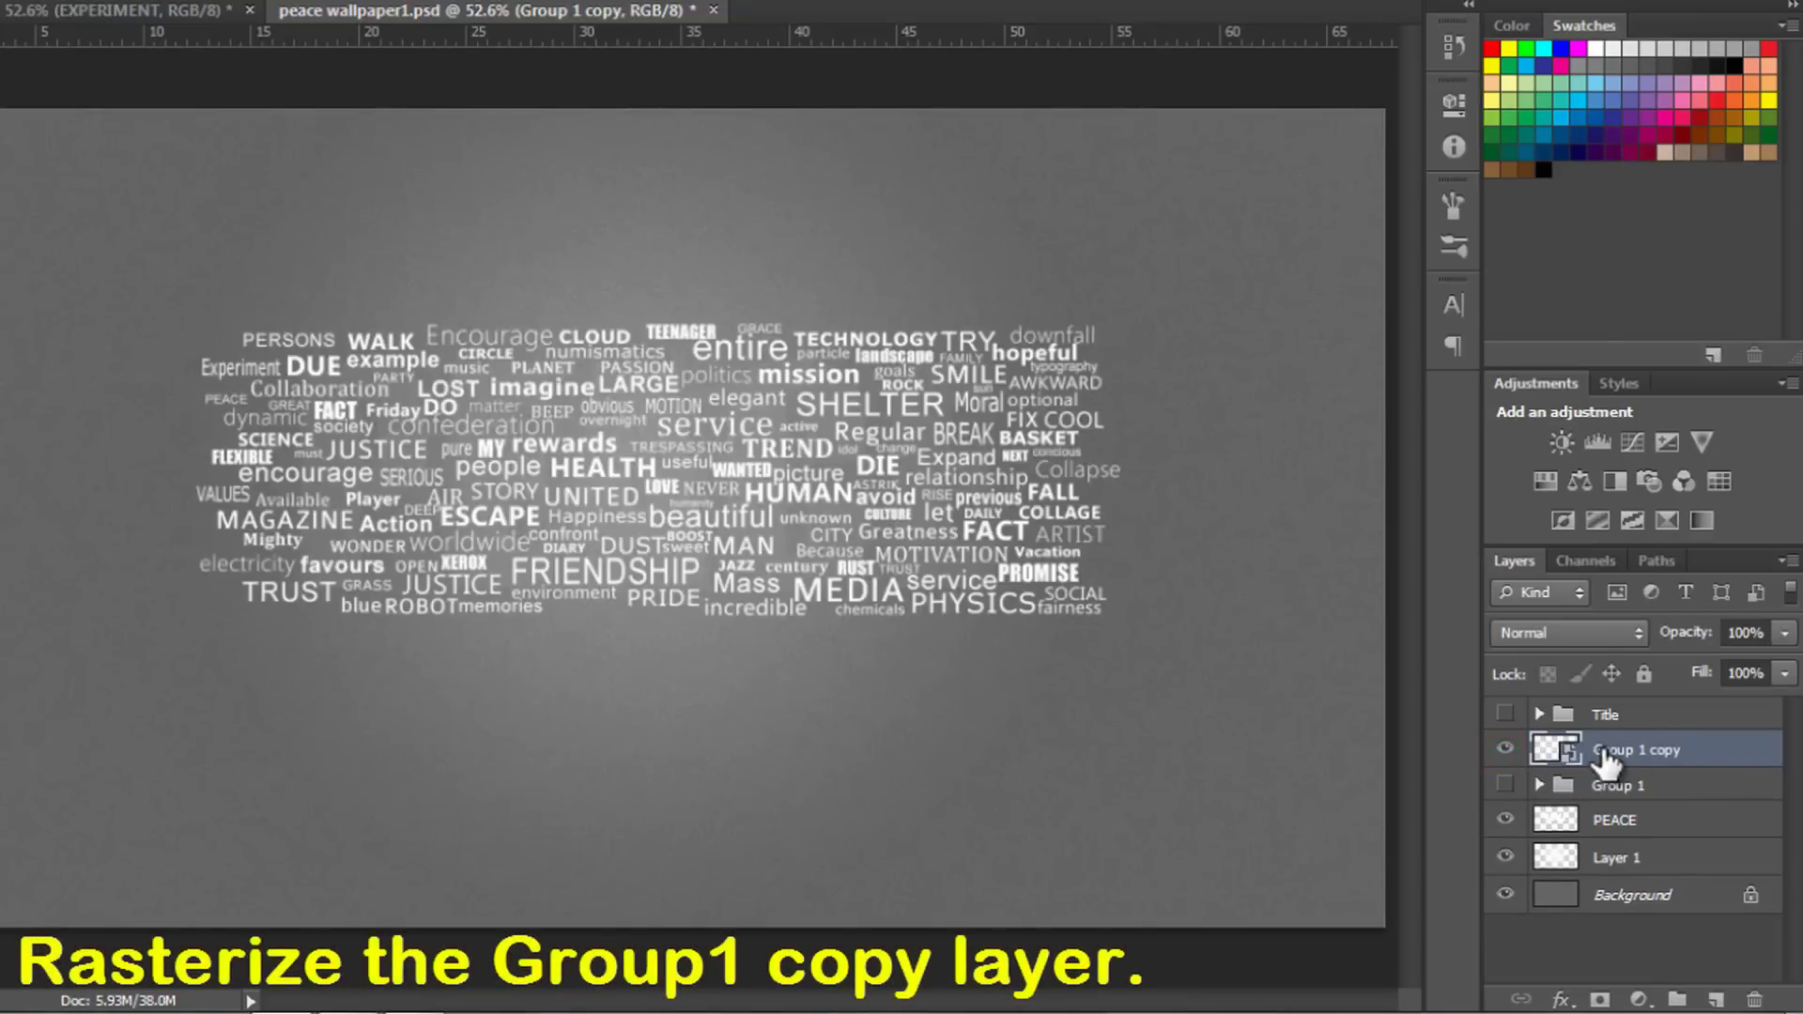
pyautogui.rightClick(1607, 756)
pyautogui.click(1429, 307)
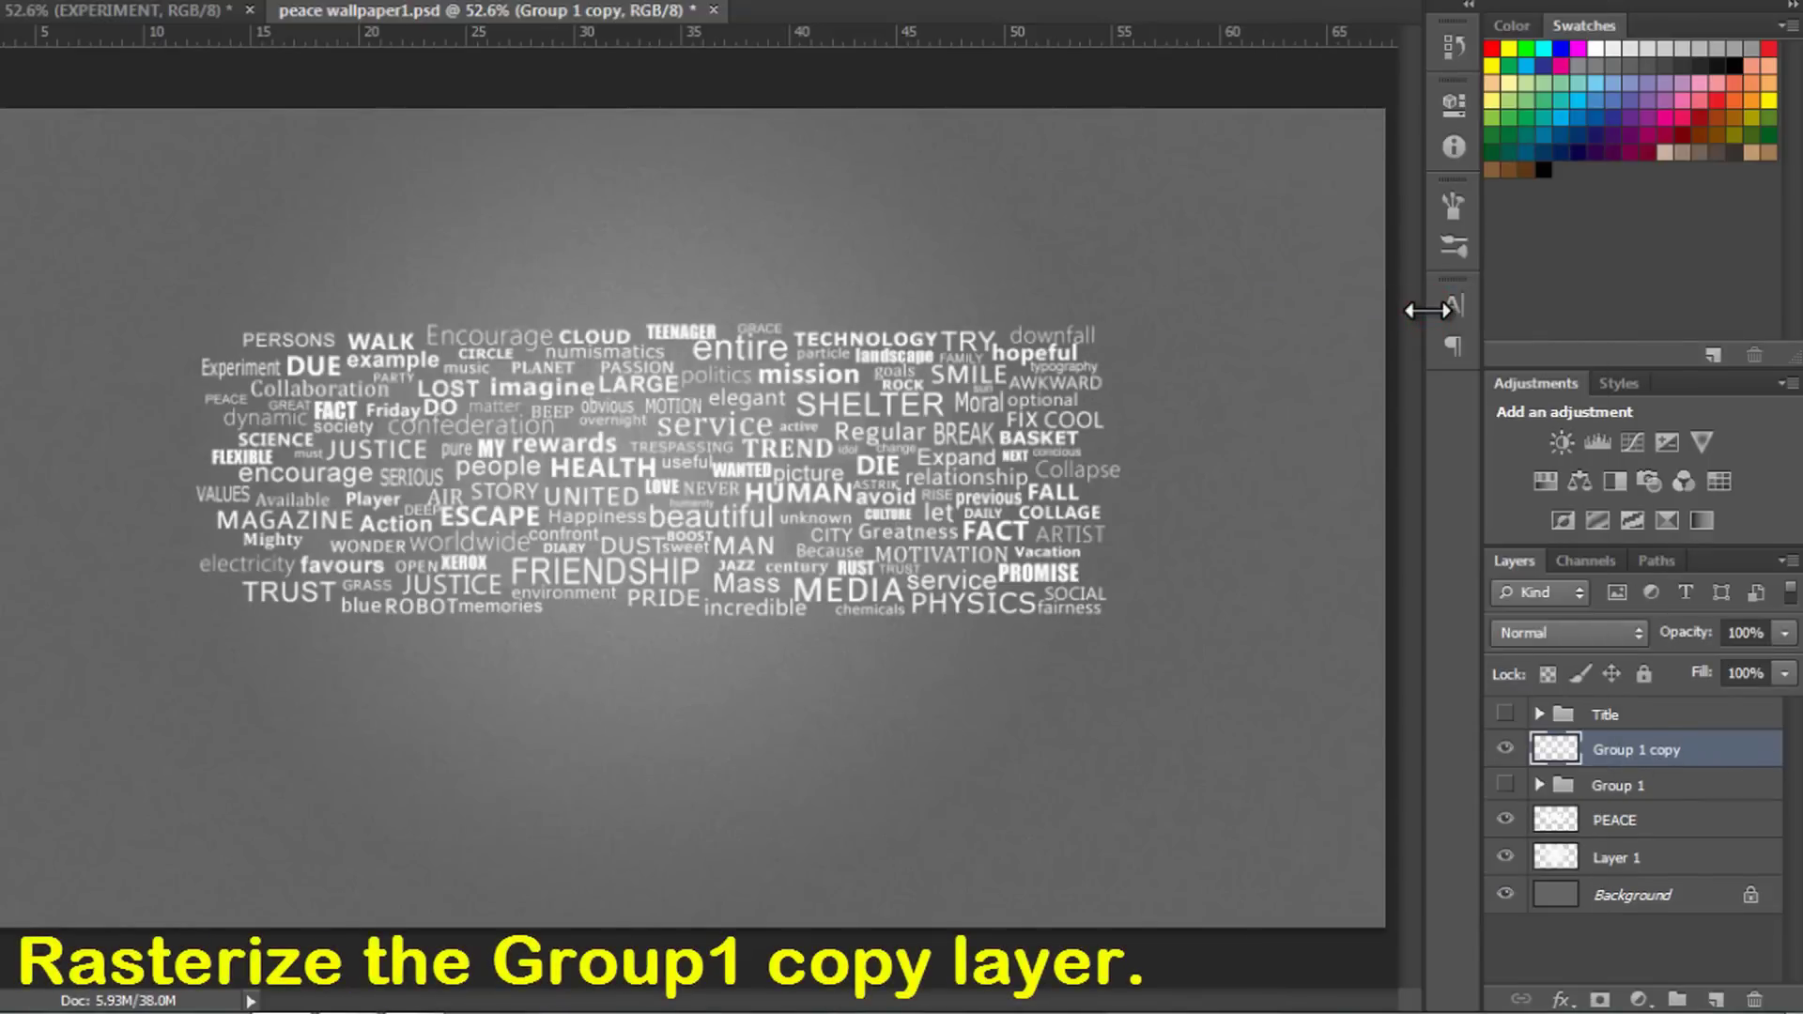
# Step: Use the PEACE letter selection to cut that area of Group 1 copy onto new Layer 2
pyautogui.keyDown('ctrl'); pyautogui.click(1559, 822); pyautogui.keyUp('ctrl')
pyautogui.rightClick(745, 422)
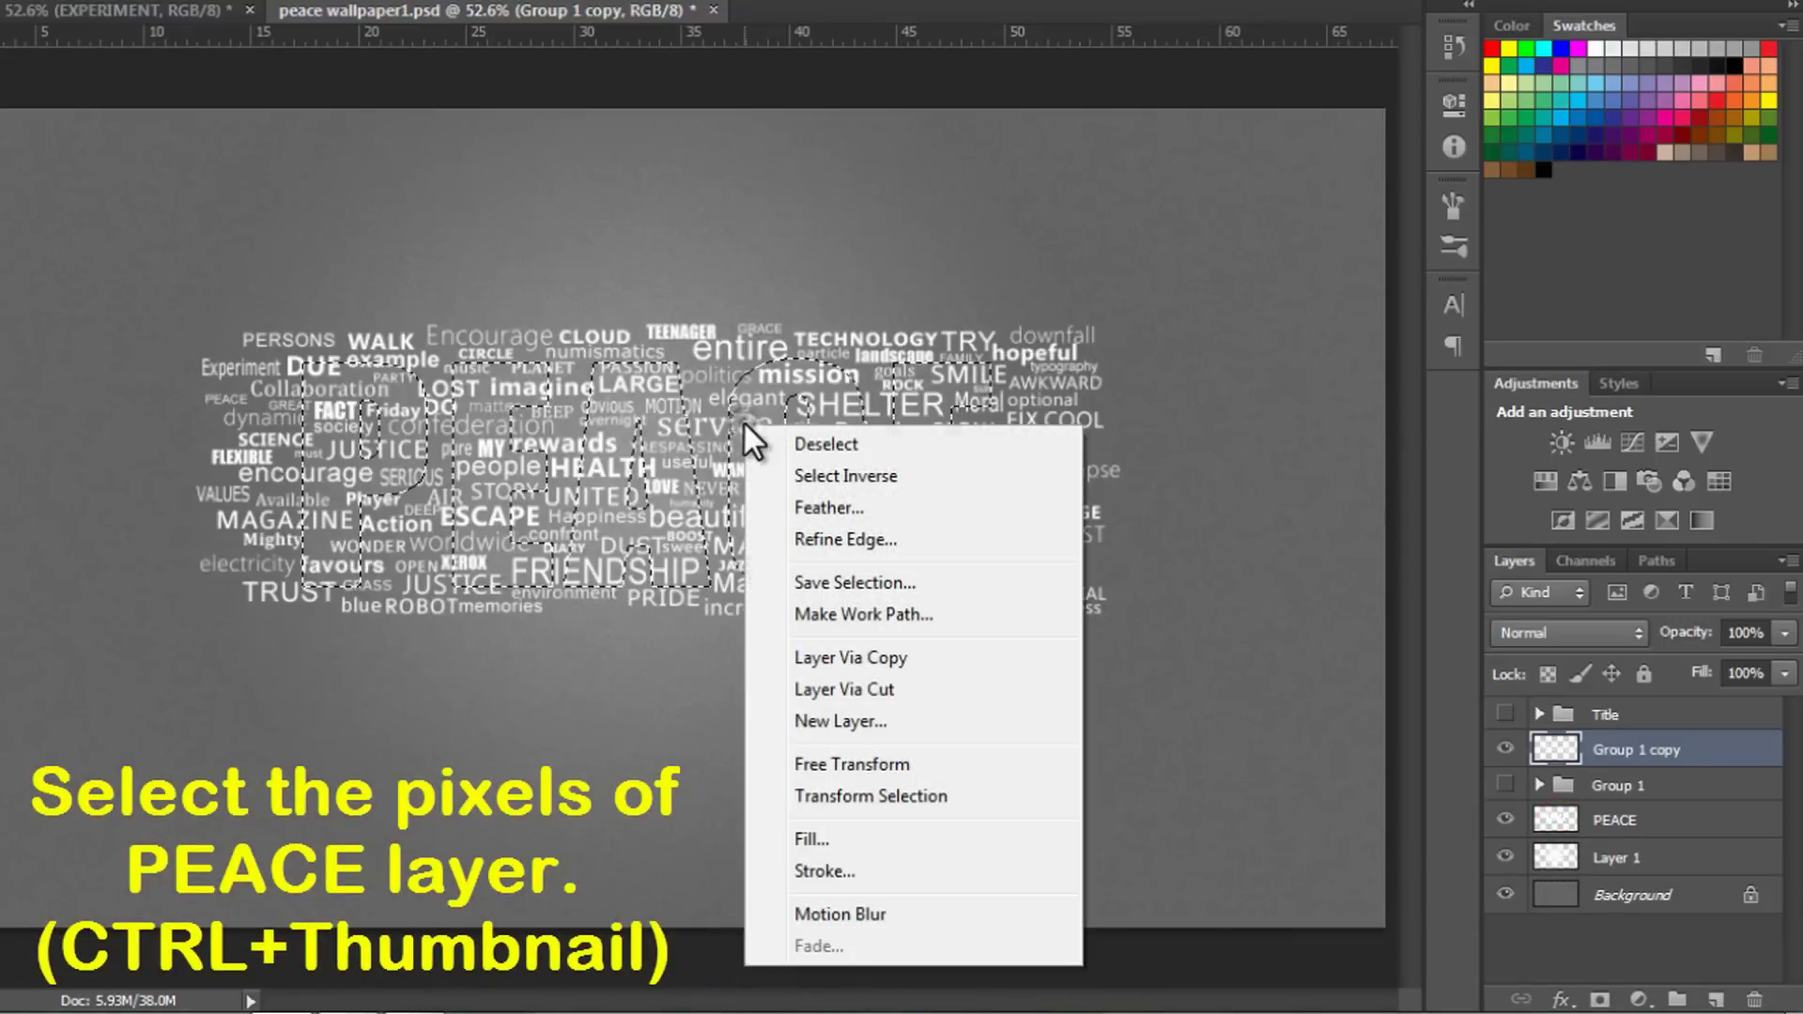
pyautogui.click(824, 688)
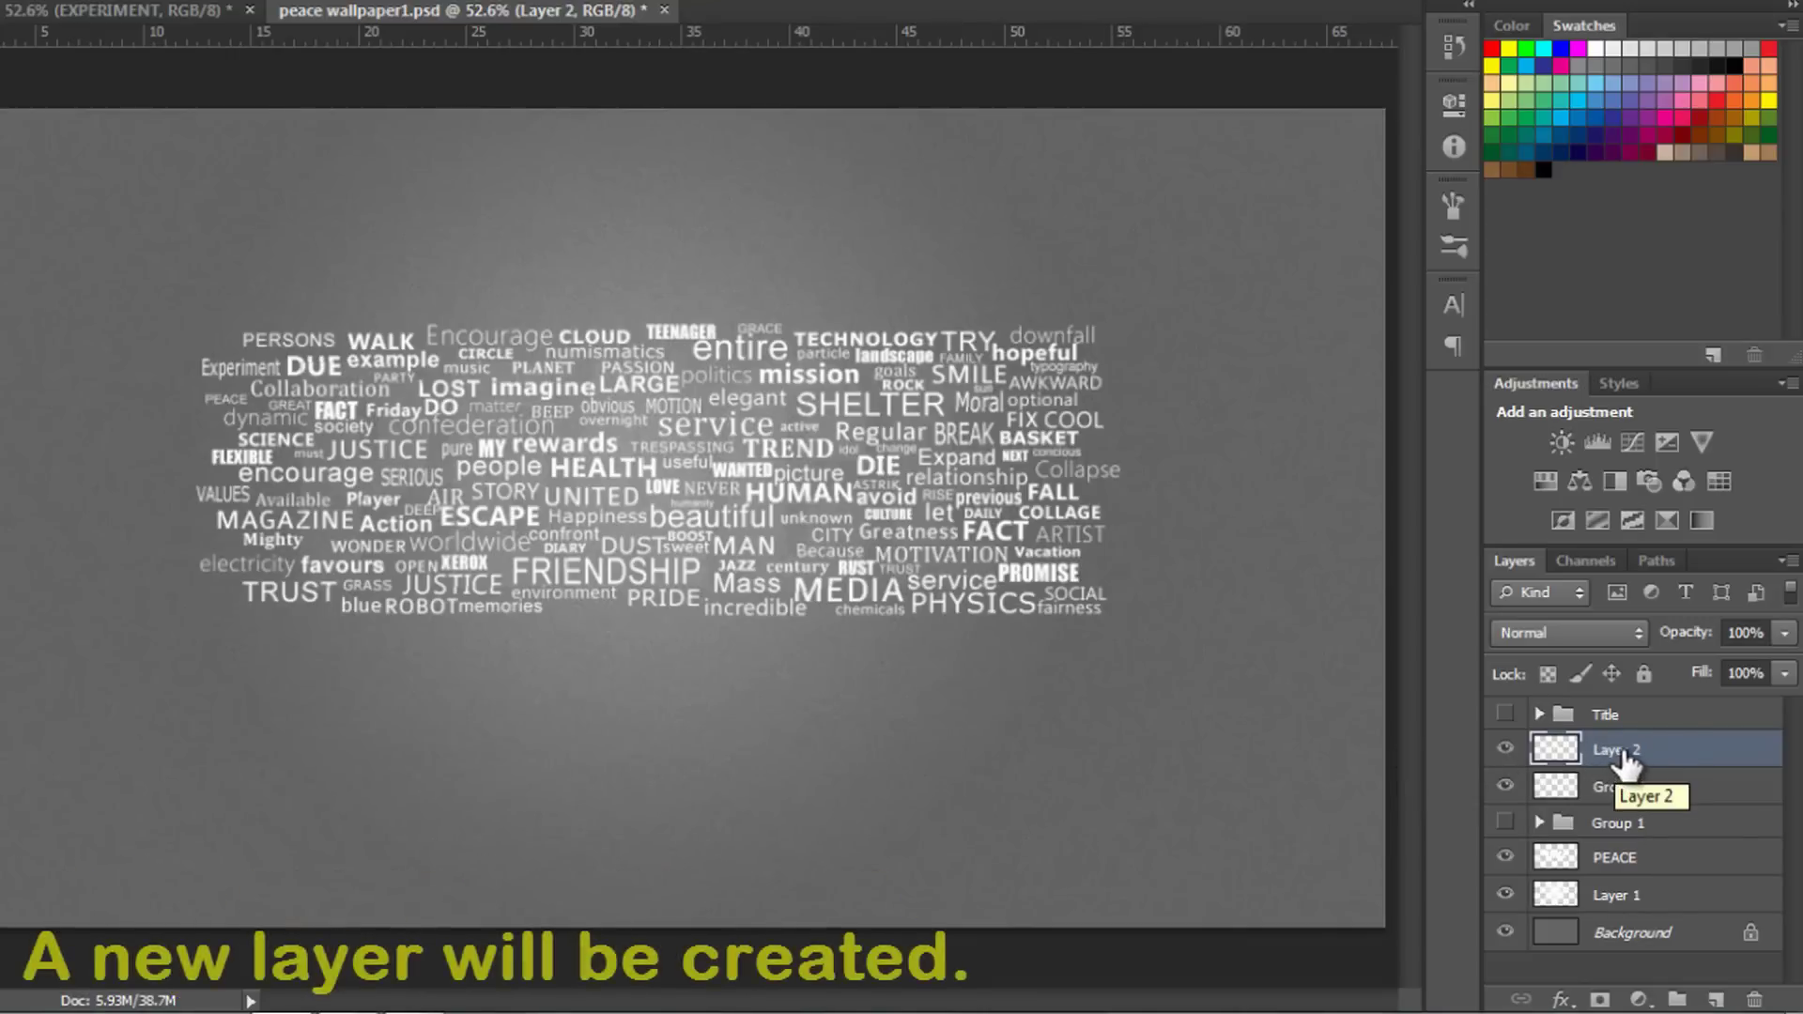
pyautogui.click(1621, 793)
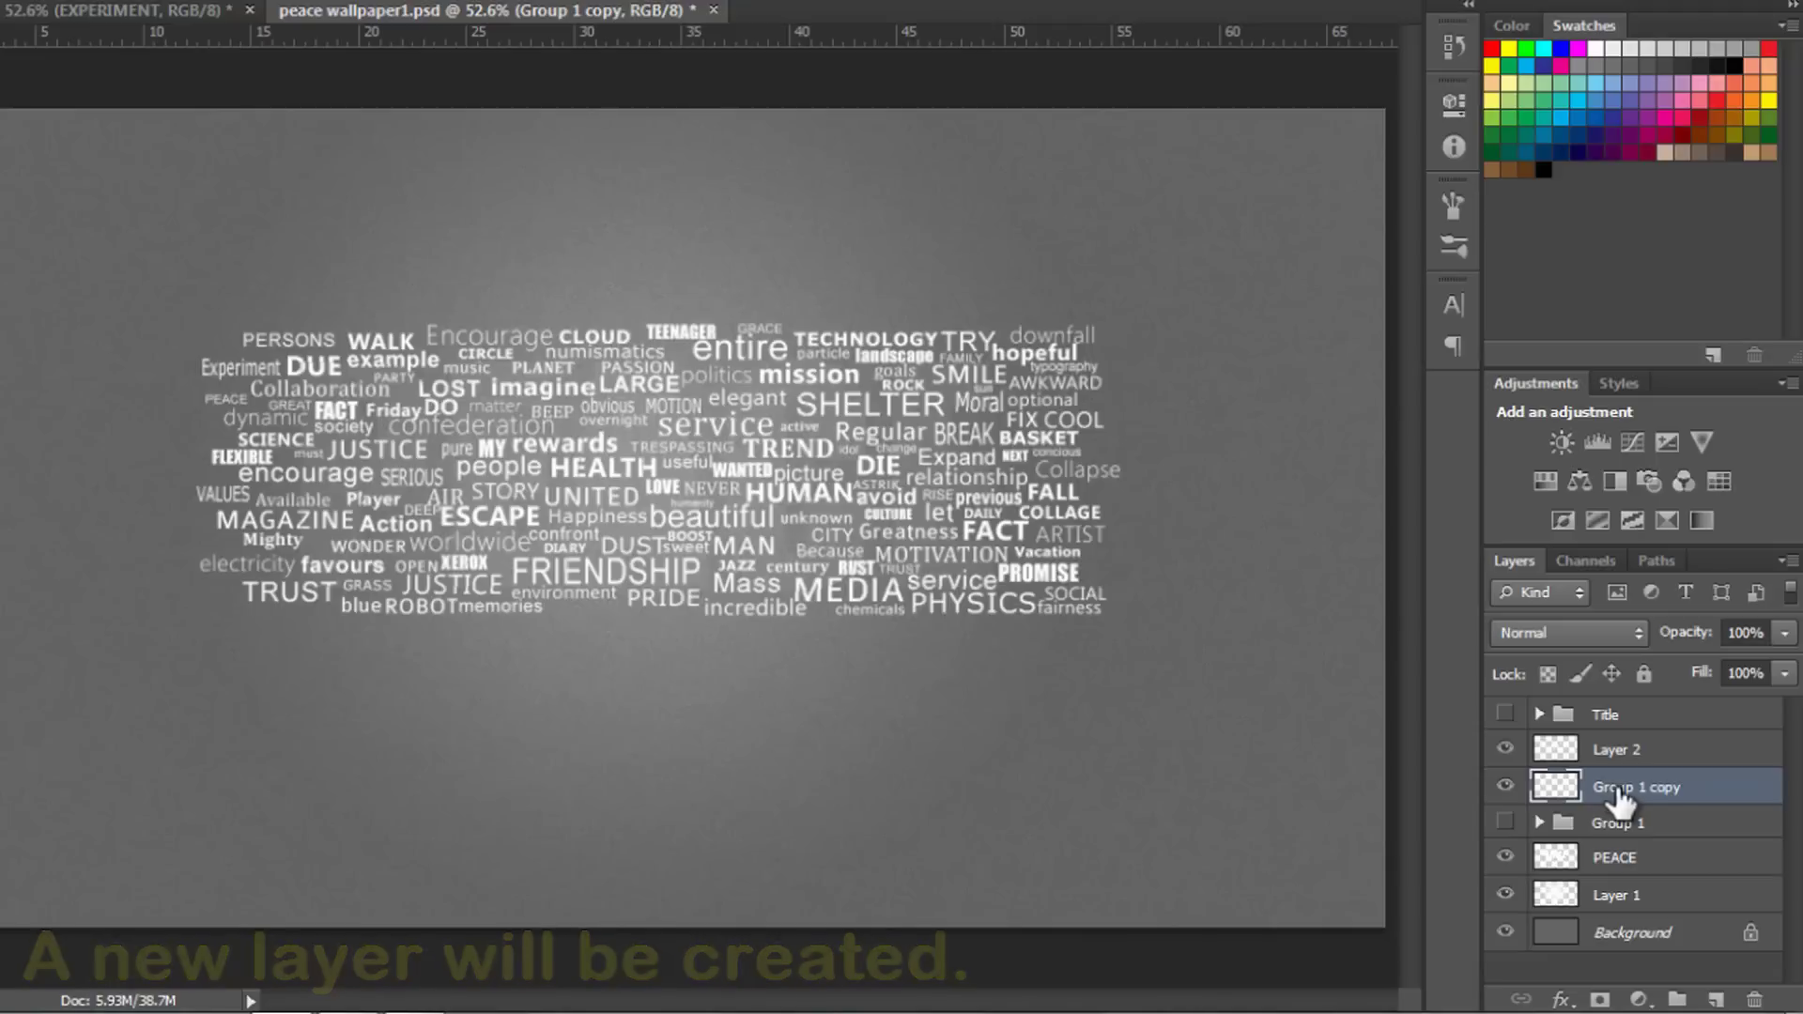
# Step: Add a Color Overlay of #a1a1a1 to Group 1 copy through its Blending Options
pyautogui.rightClick(1657, 788)
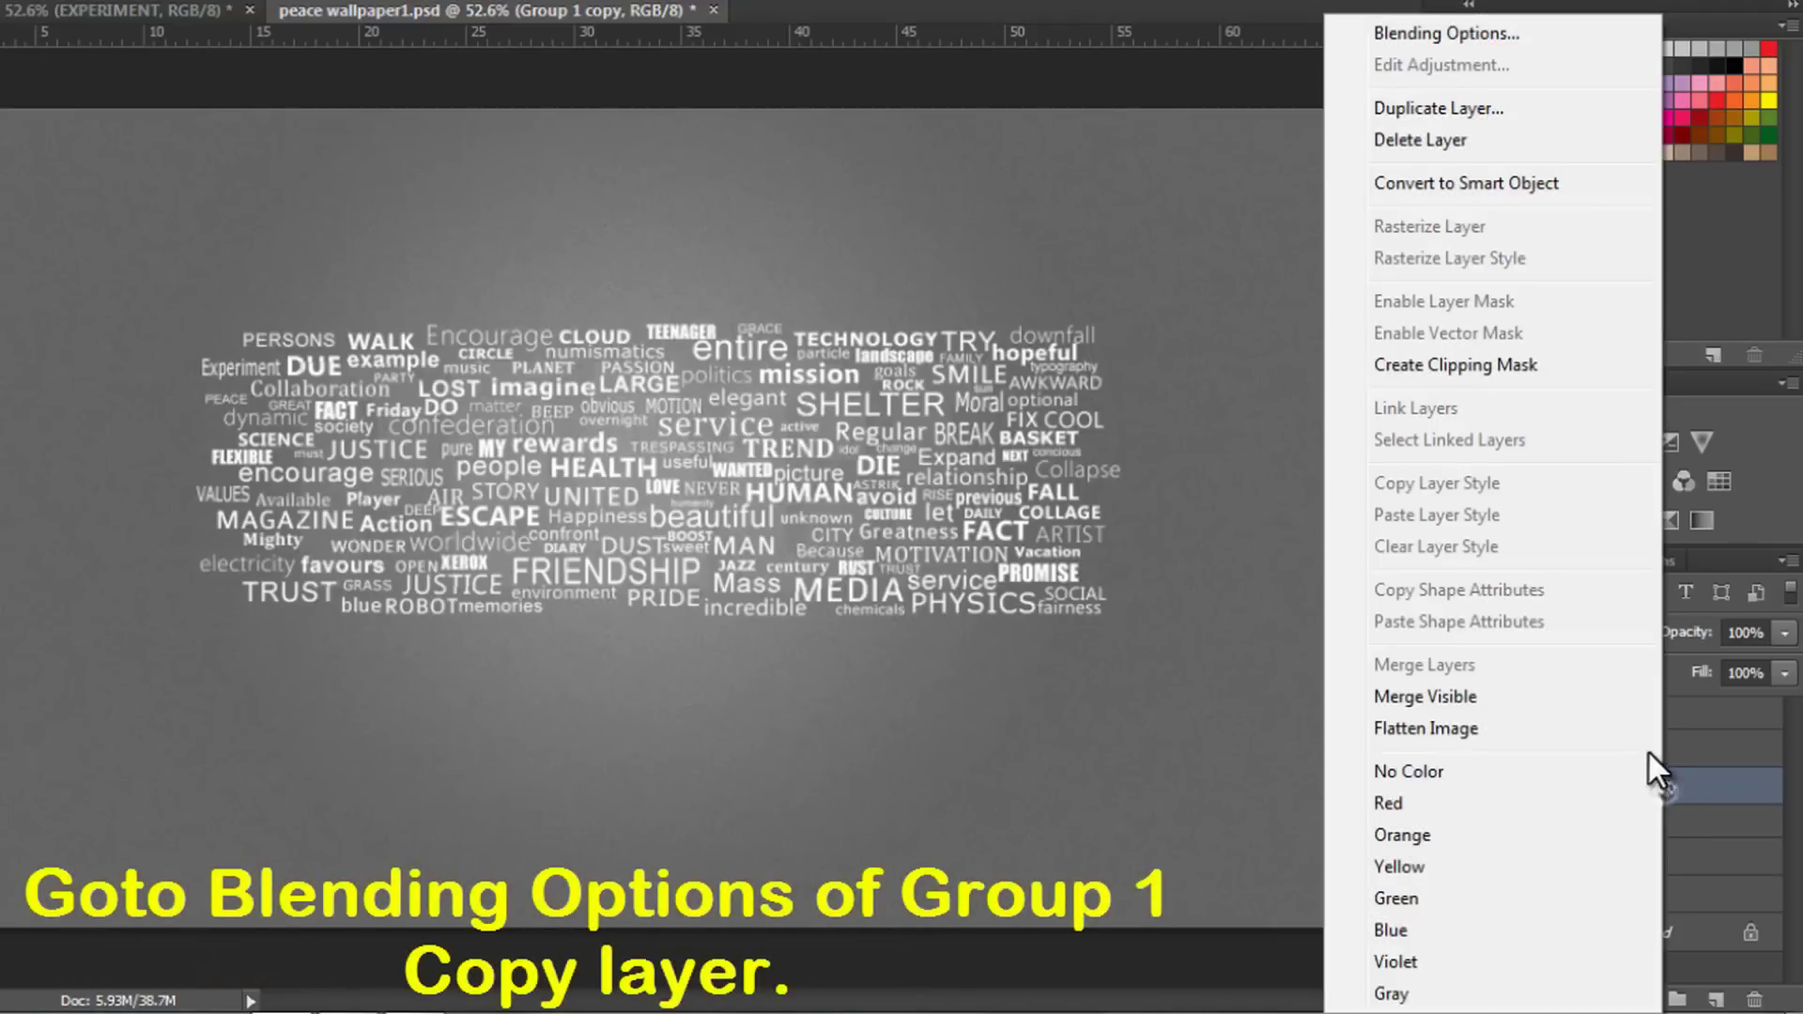
pyautogui.click(1427, 33)
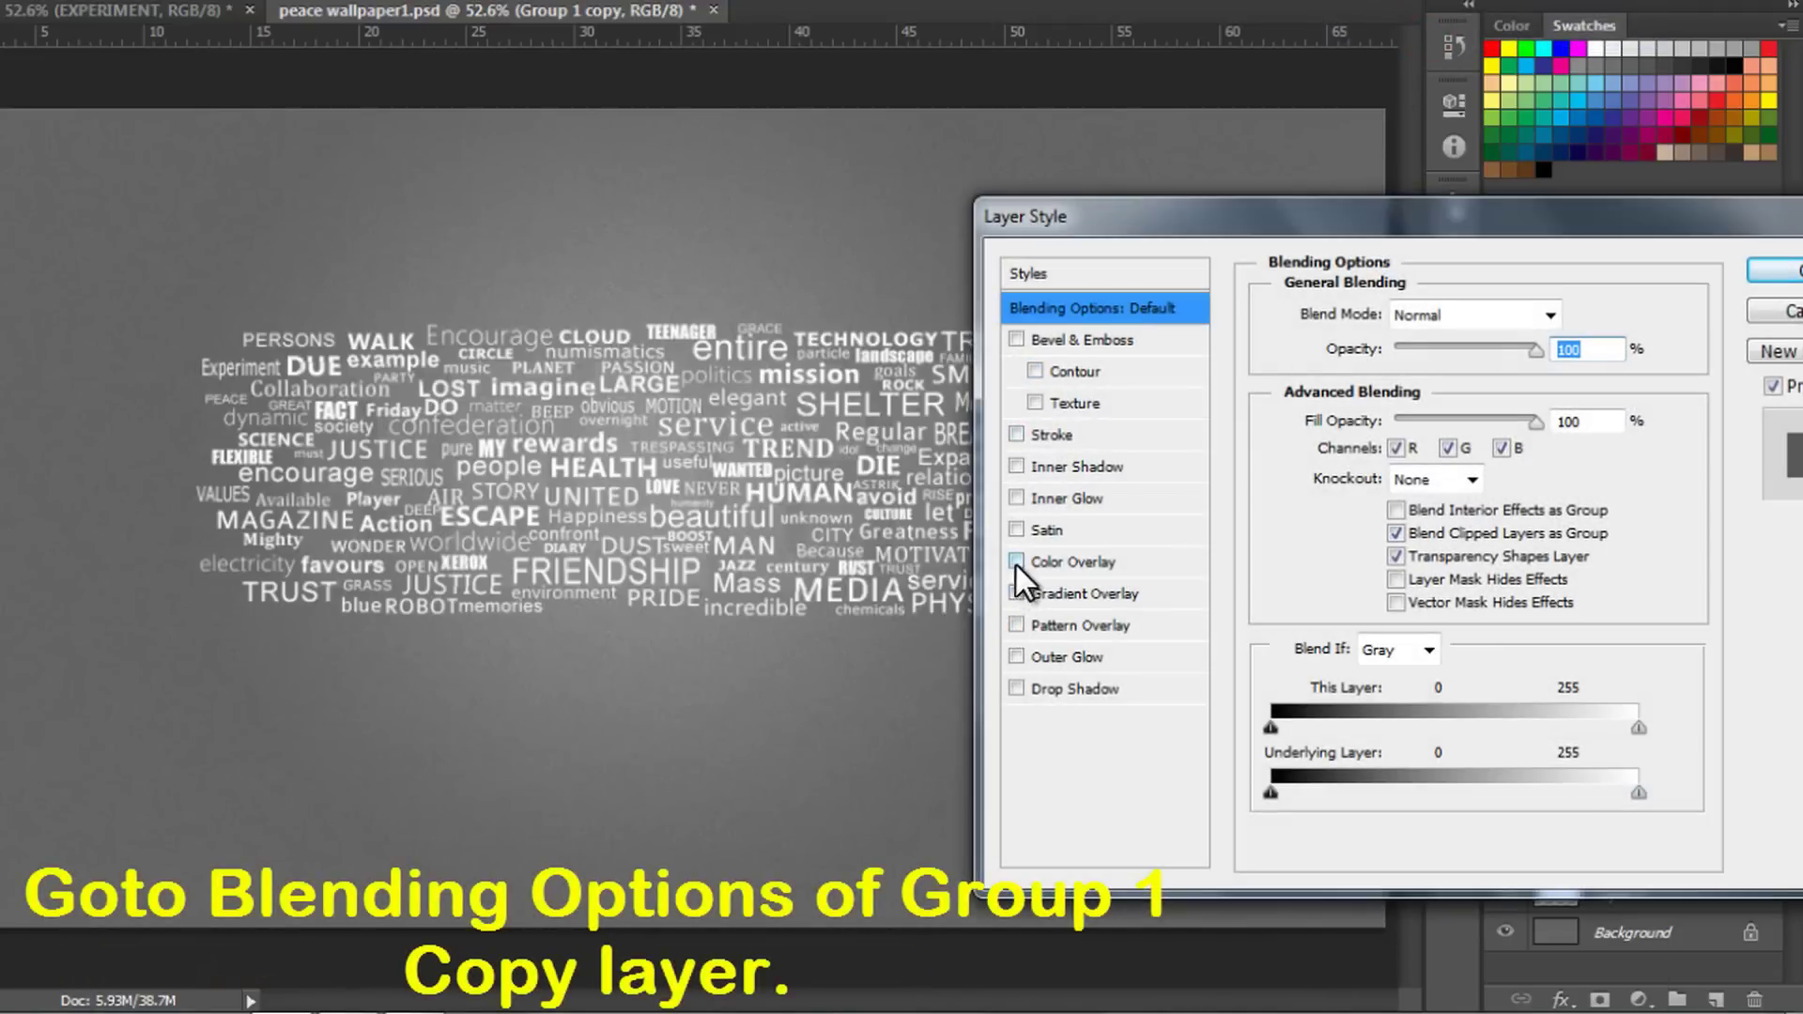
pyautogui.click(1016, 561)
pyautogui.click(1103, 557)
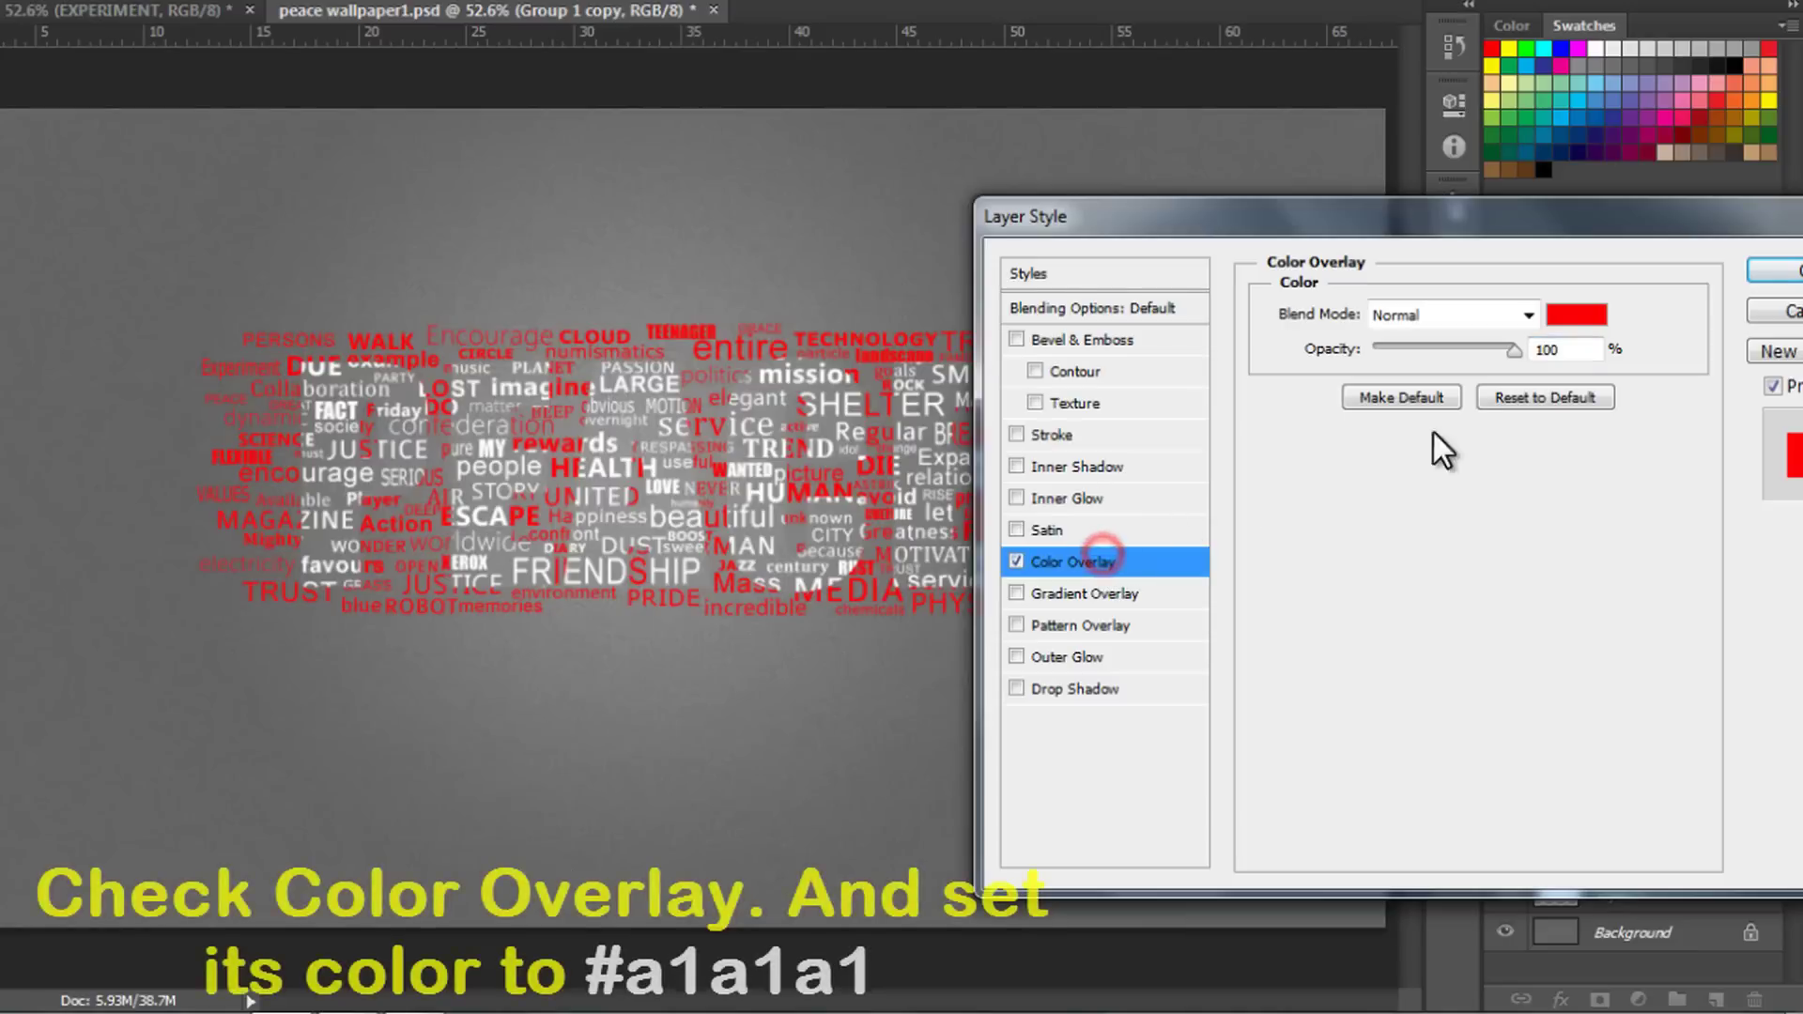
pyautogui.click(1577, 314)
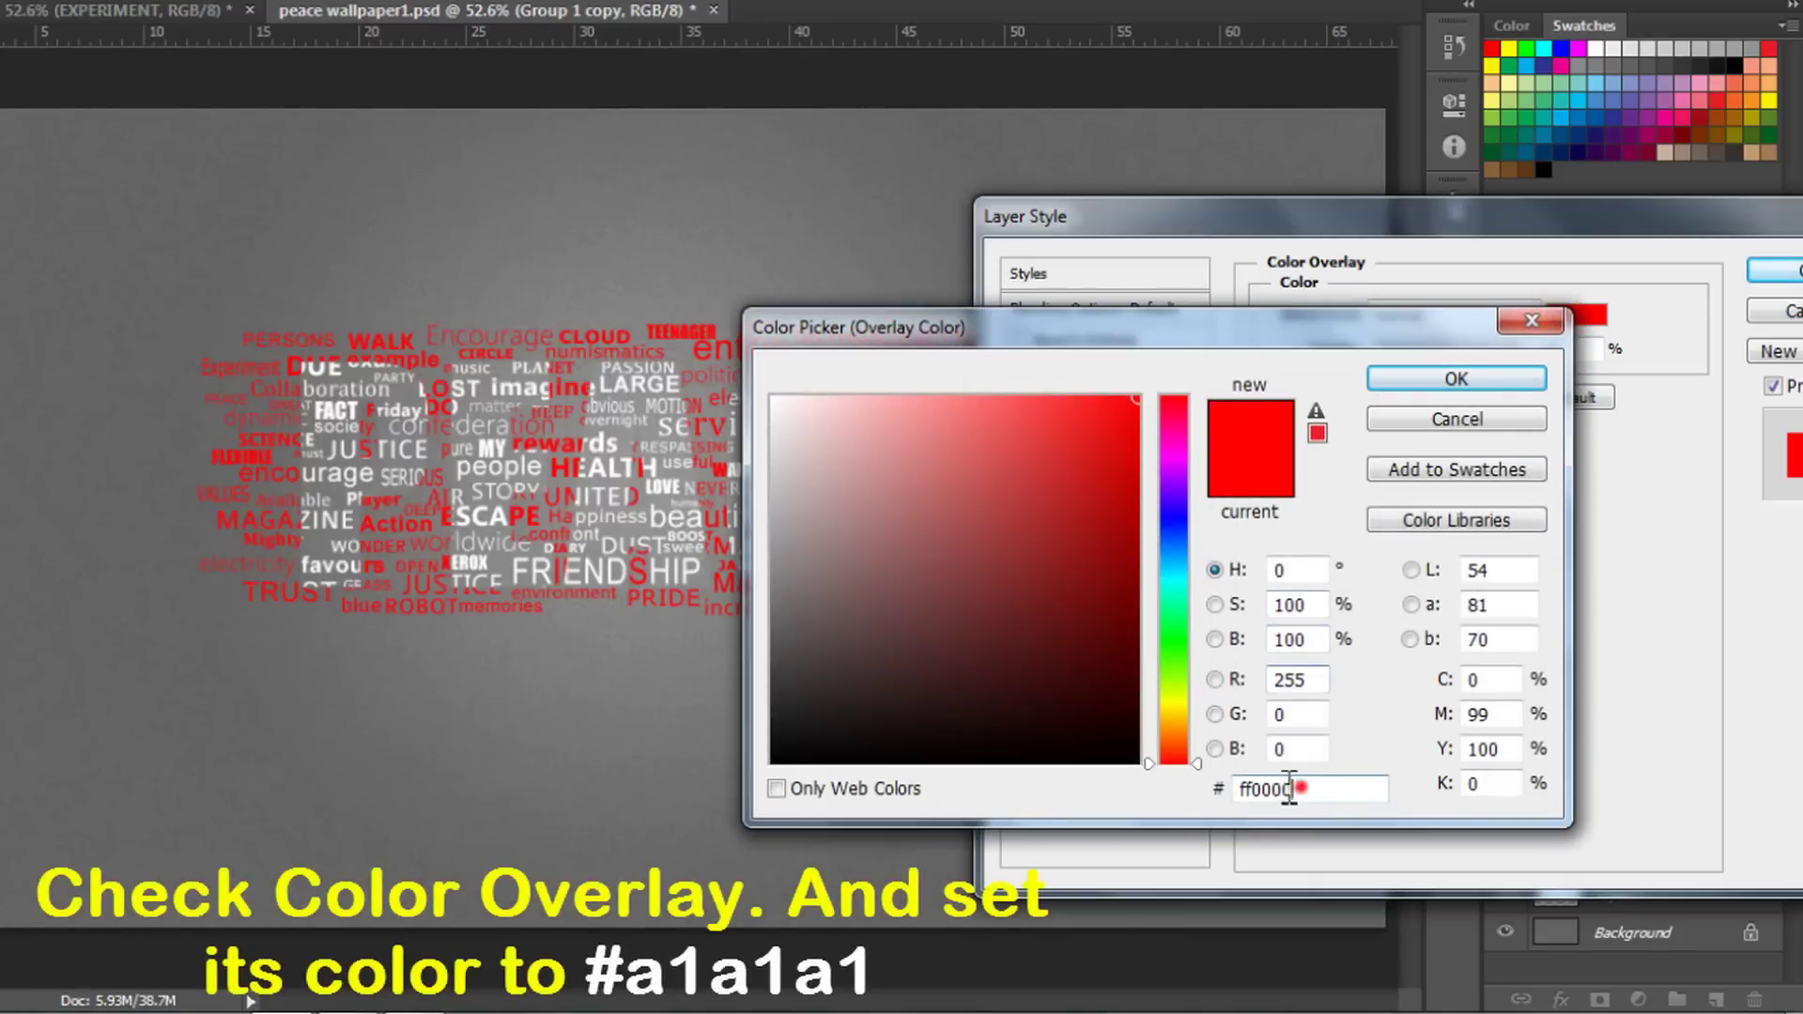
pyautogui.doubleClick(1289, 789)
pyautogui.write('a1a1a1')
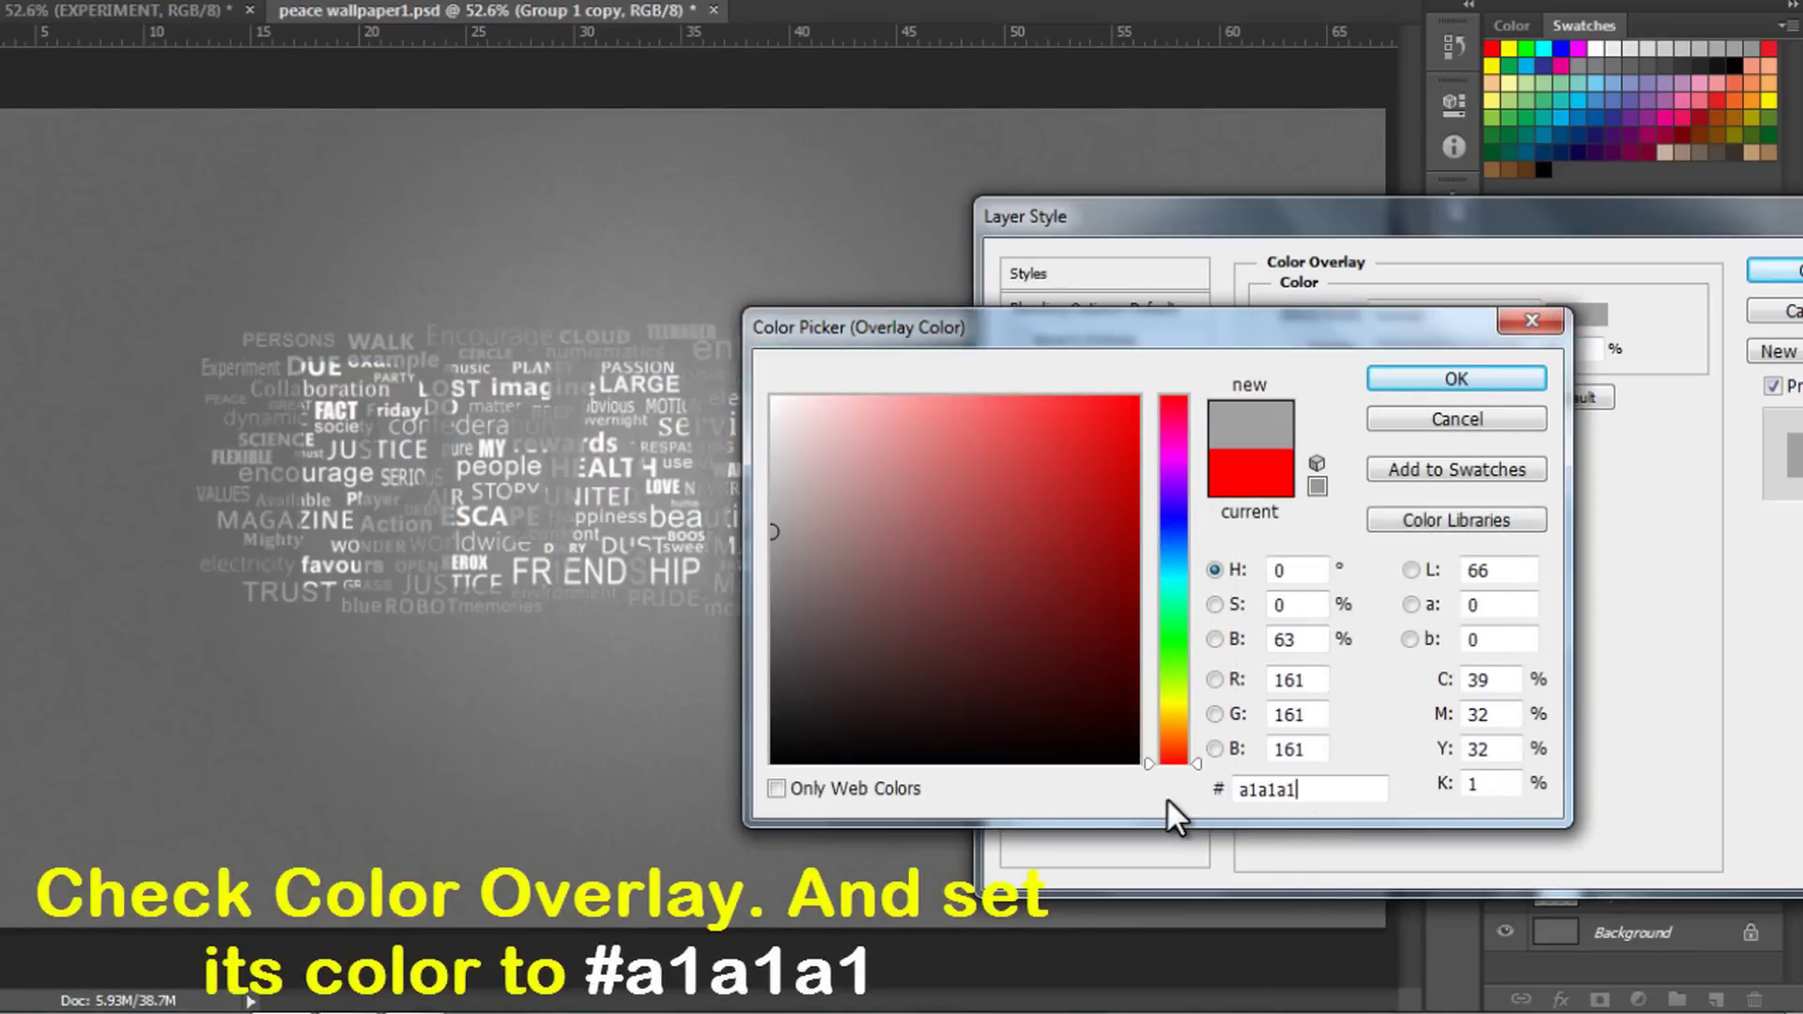
pyautogui.click(1487, 379)
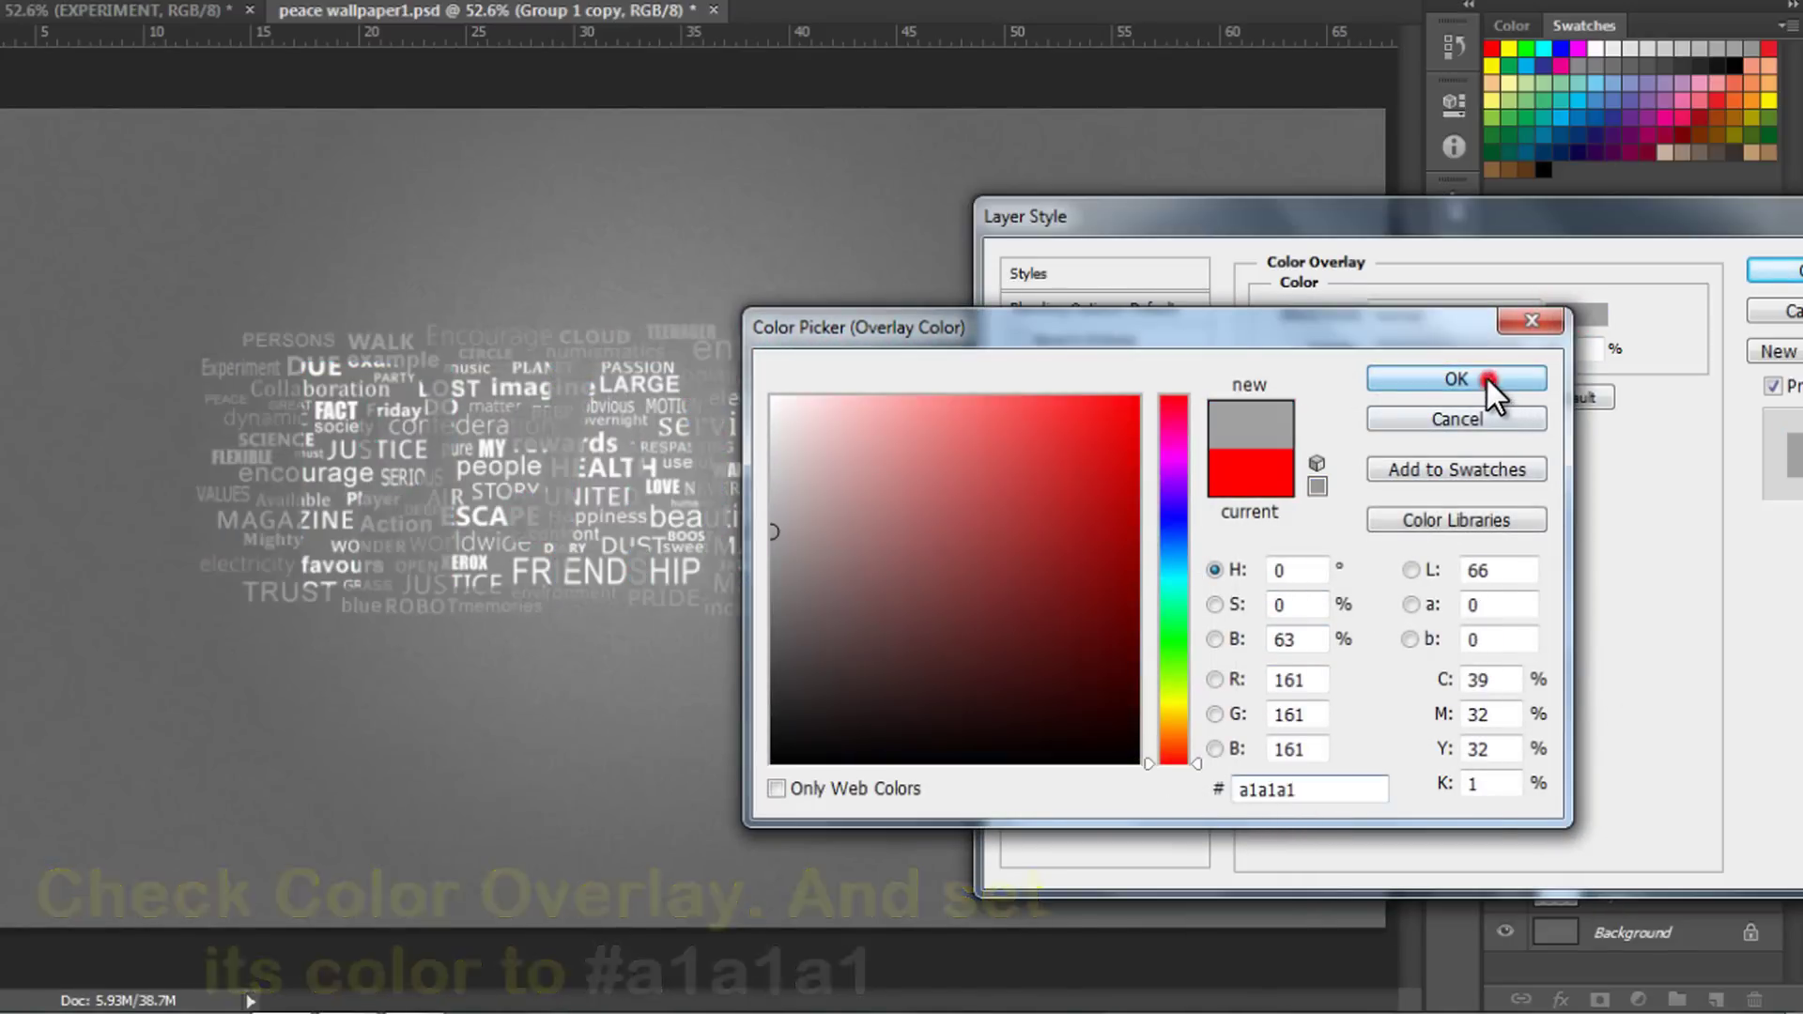
pyautogui.click(1769, 272)
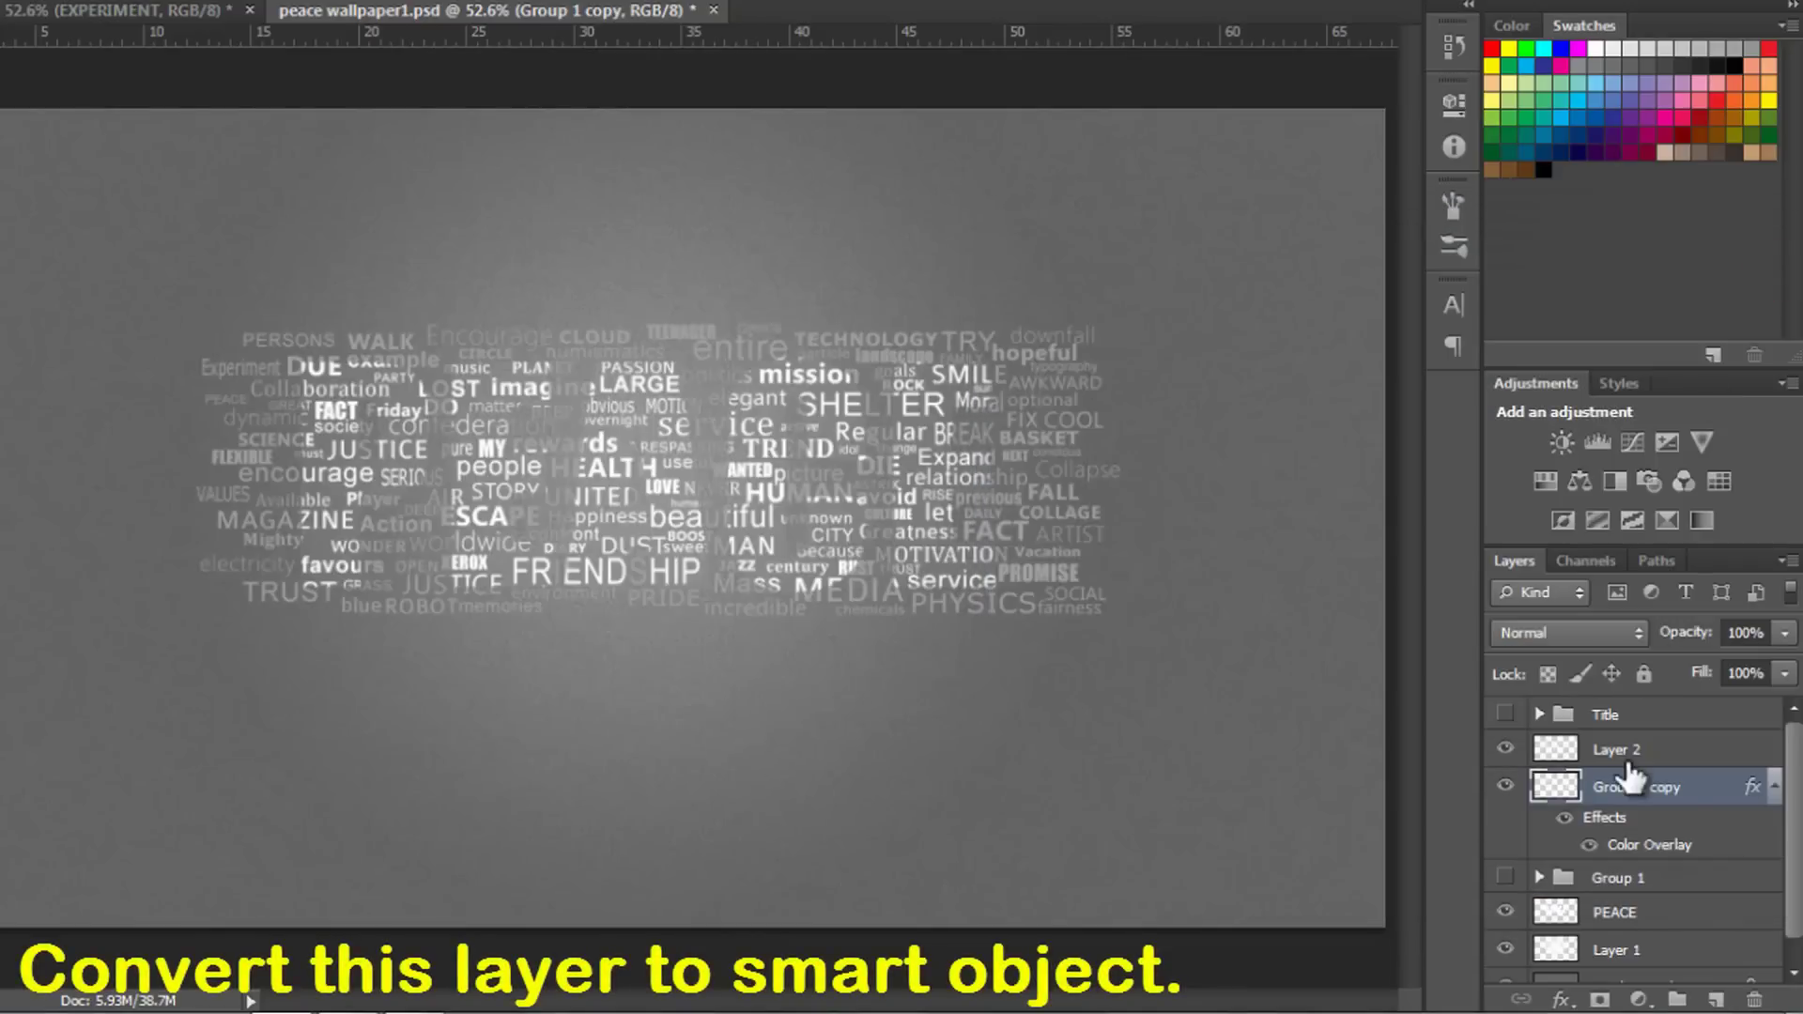
# Step: Make Group 1 copy a smart object and apply Motion Blur at angle 0, distance 7 pixels
pyautogui.rightClick(1636, 802)
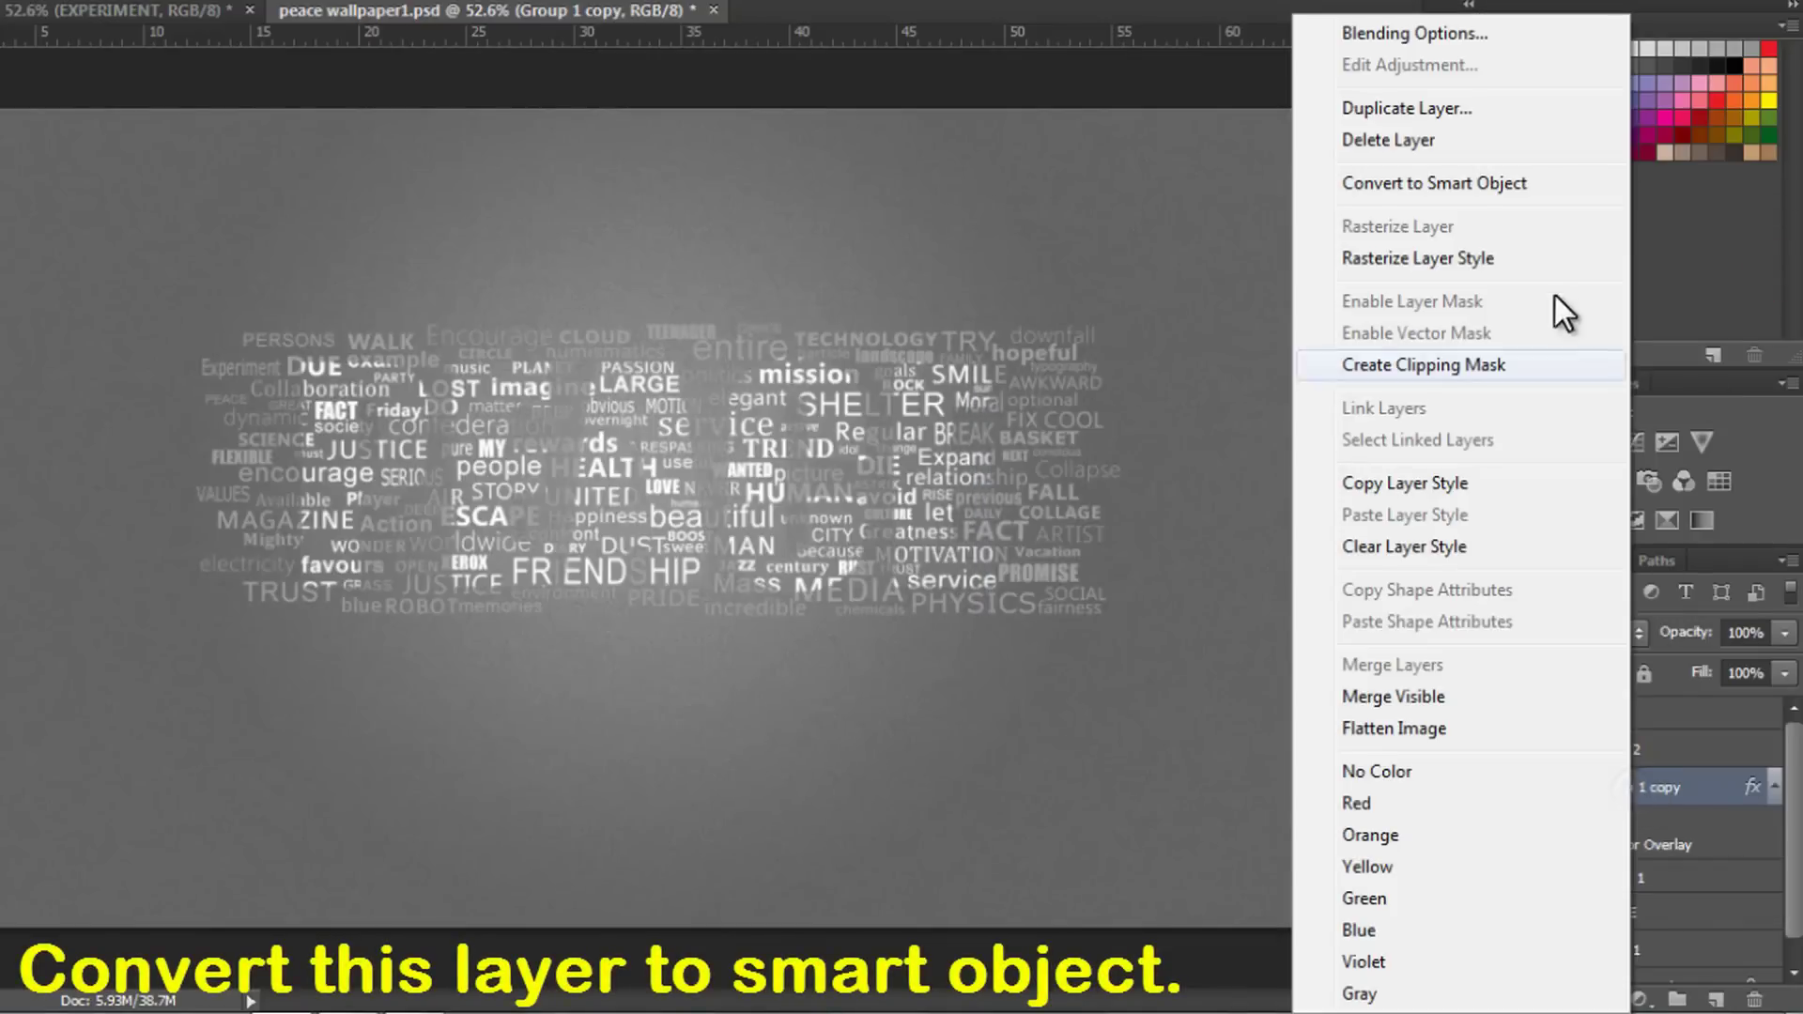
pyautogui.click(1461, 178)
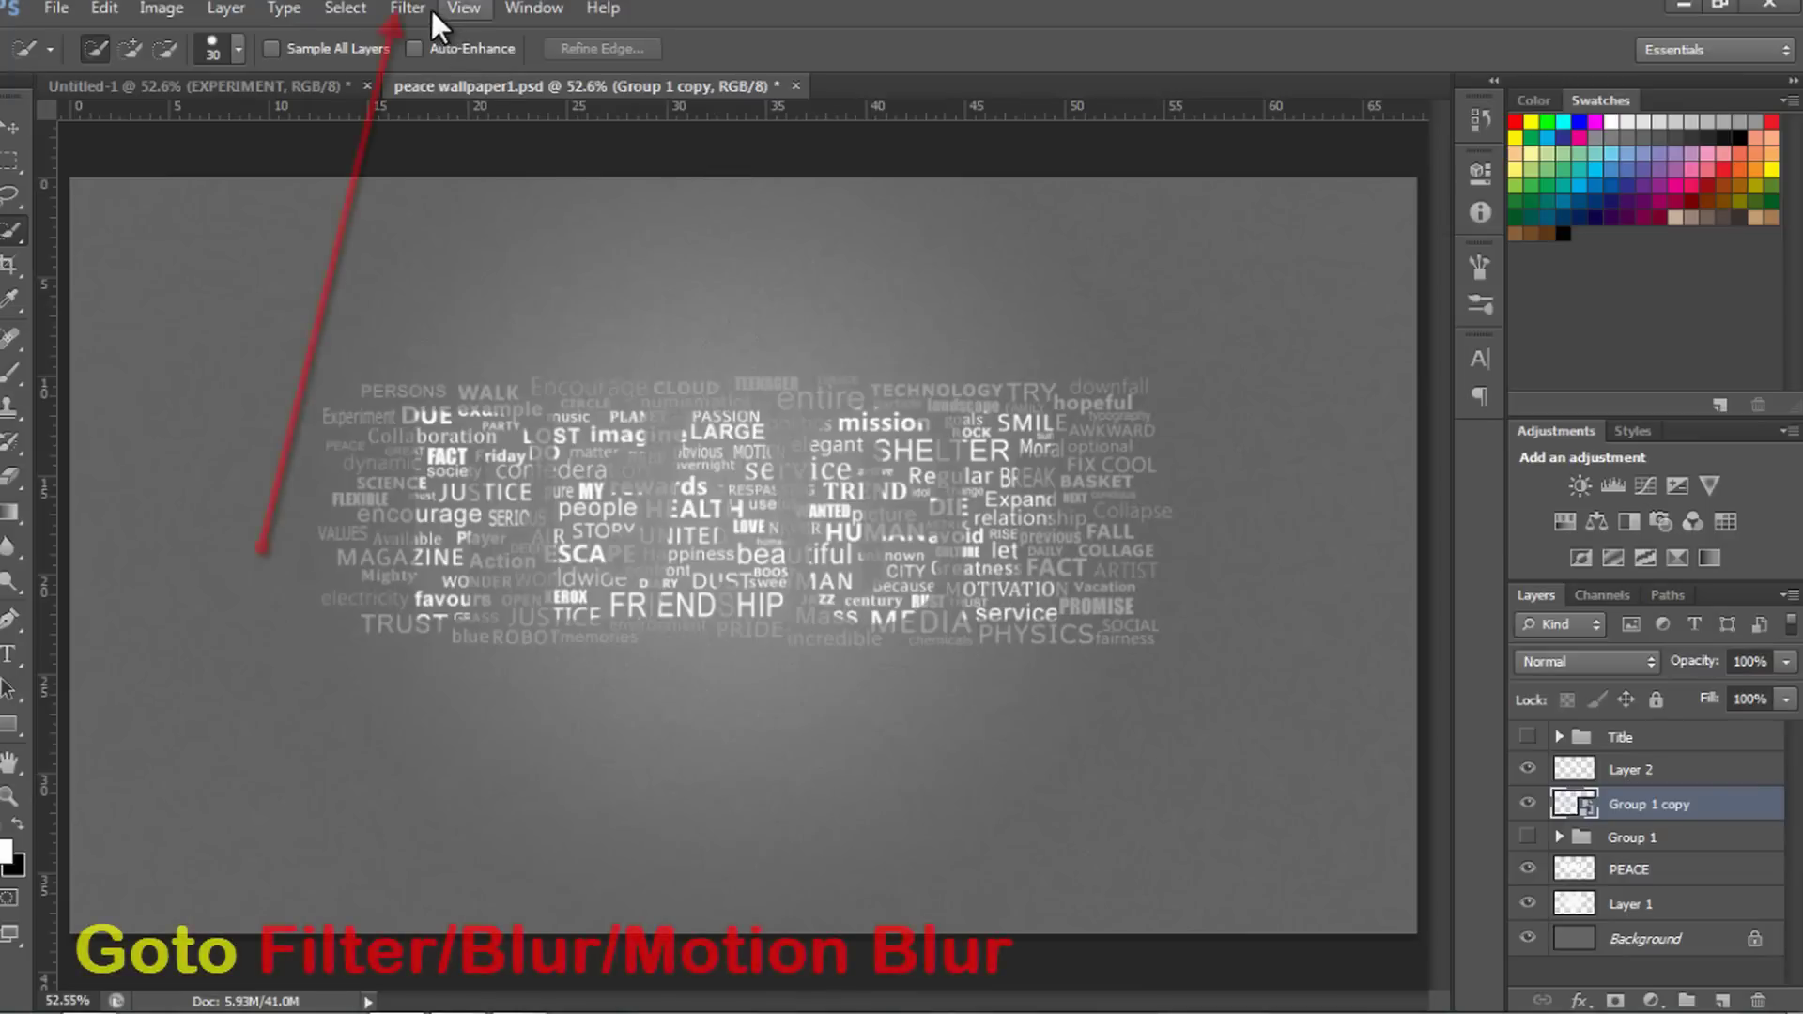
pyautogui.click(408, 7)
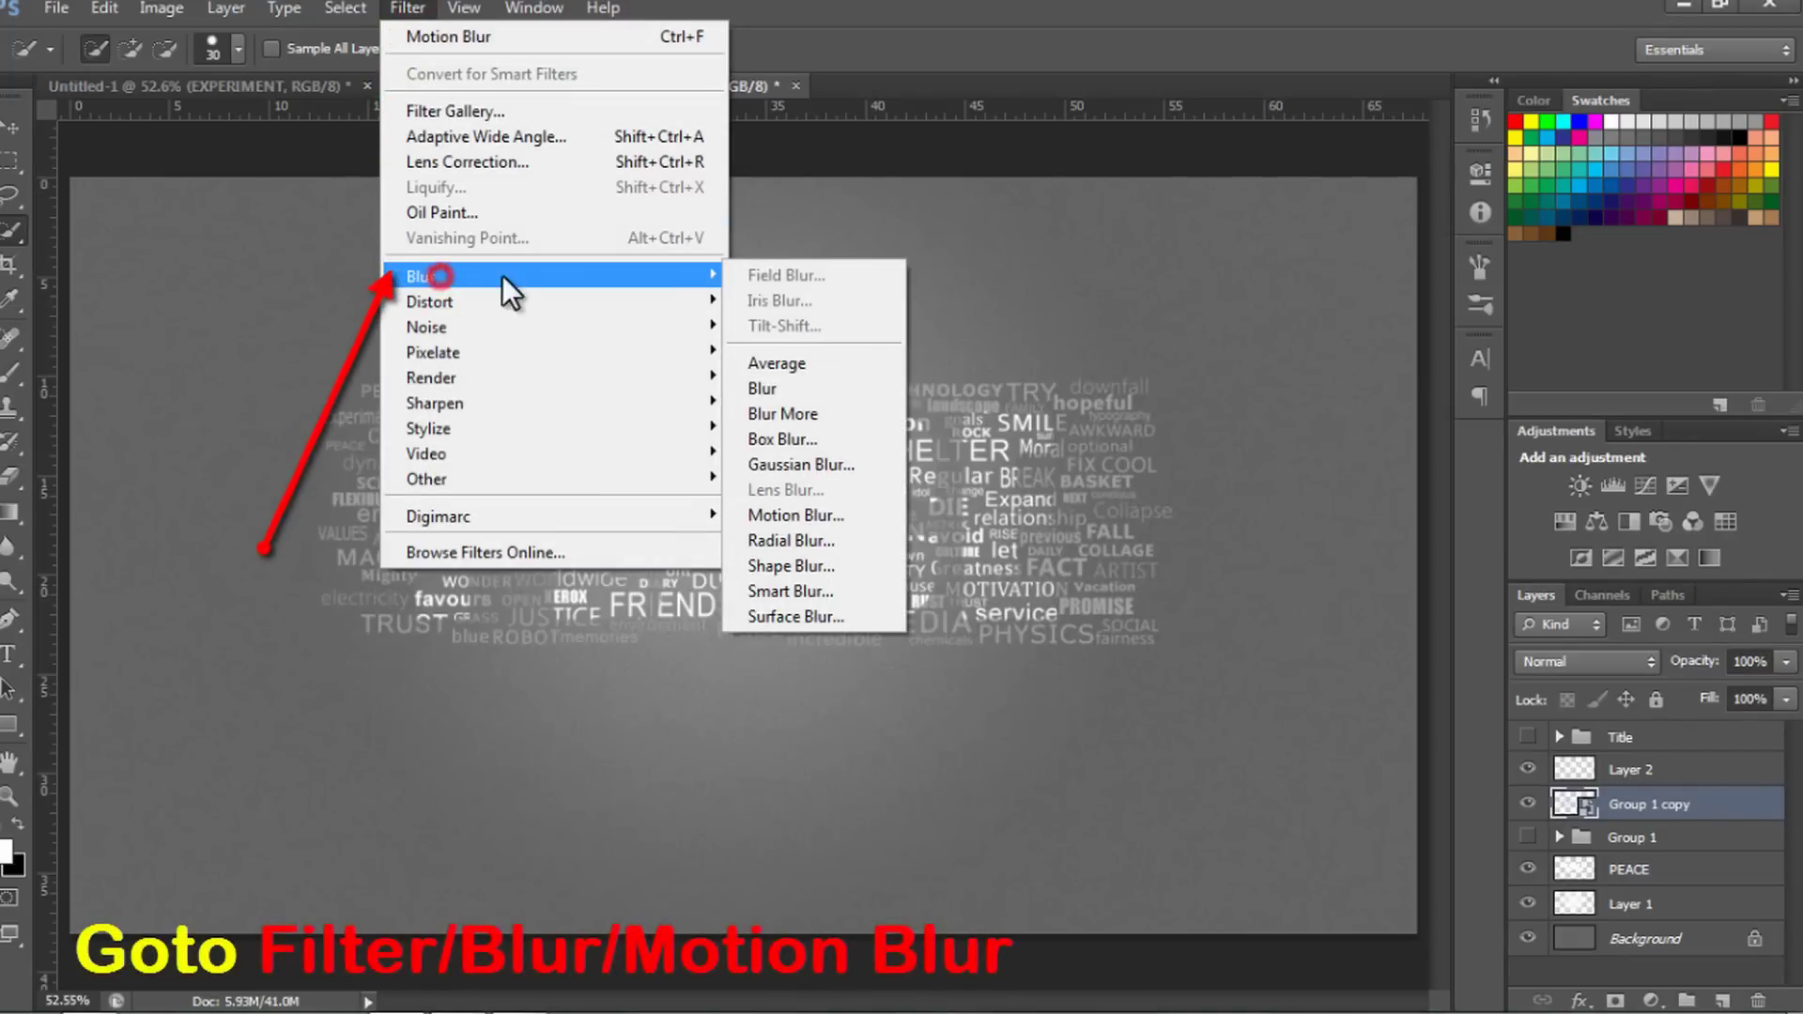
pyautogui.moveTo(419, 276)
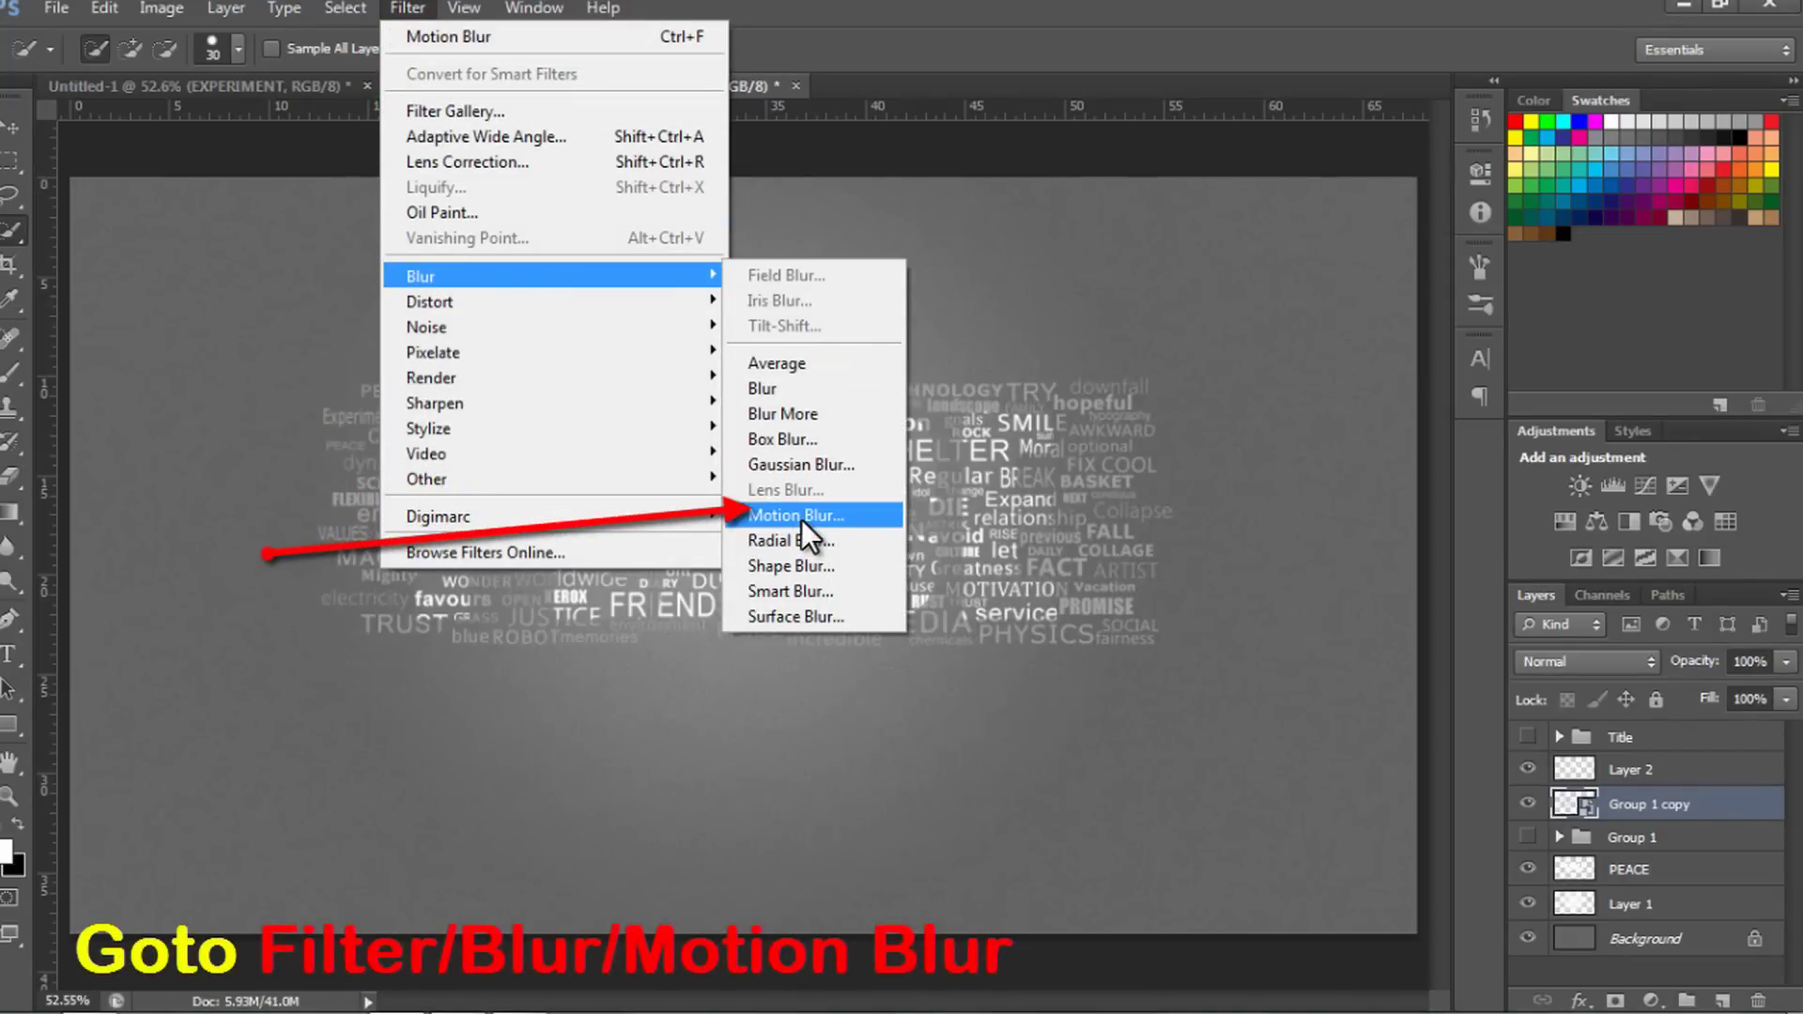
pyautogui.click(796, 515)
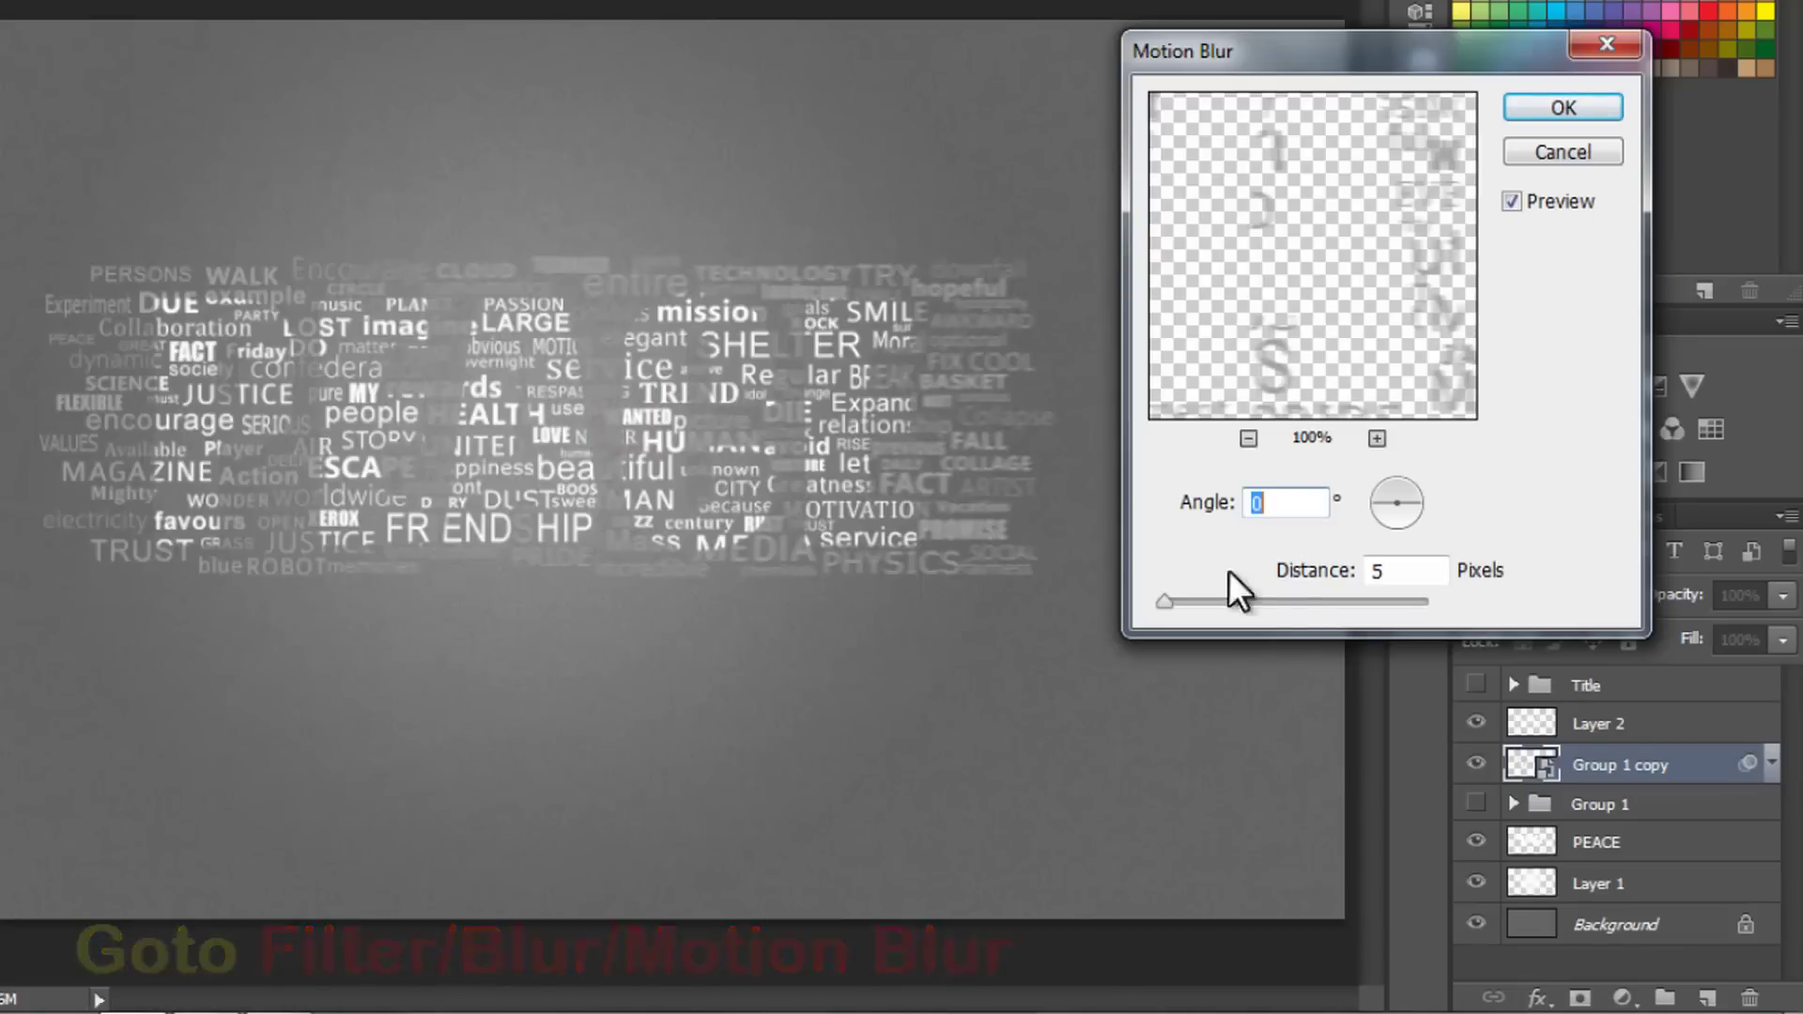
pyautogui.moveTo(1292, 582); pyautogui.dragTo(1318, 592)
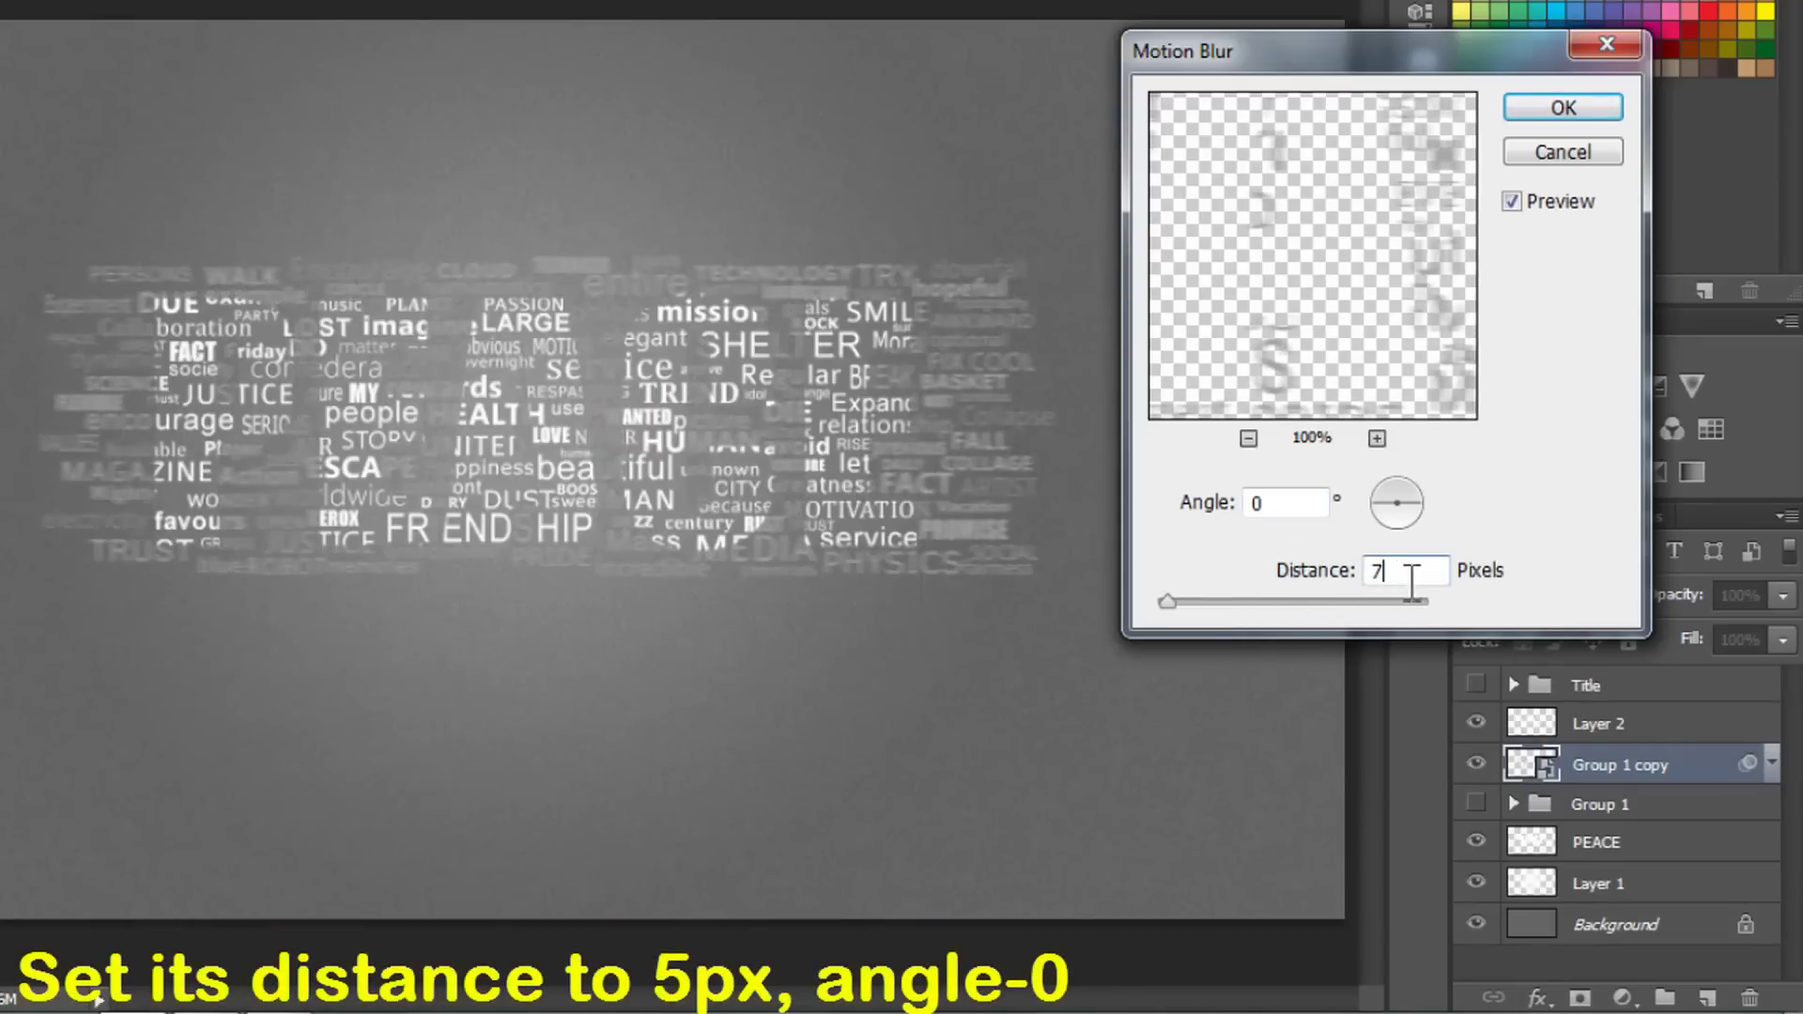
pyautogui.click(1548, 106)
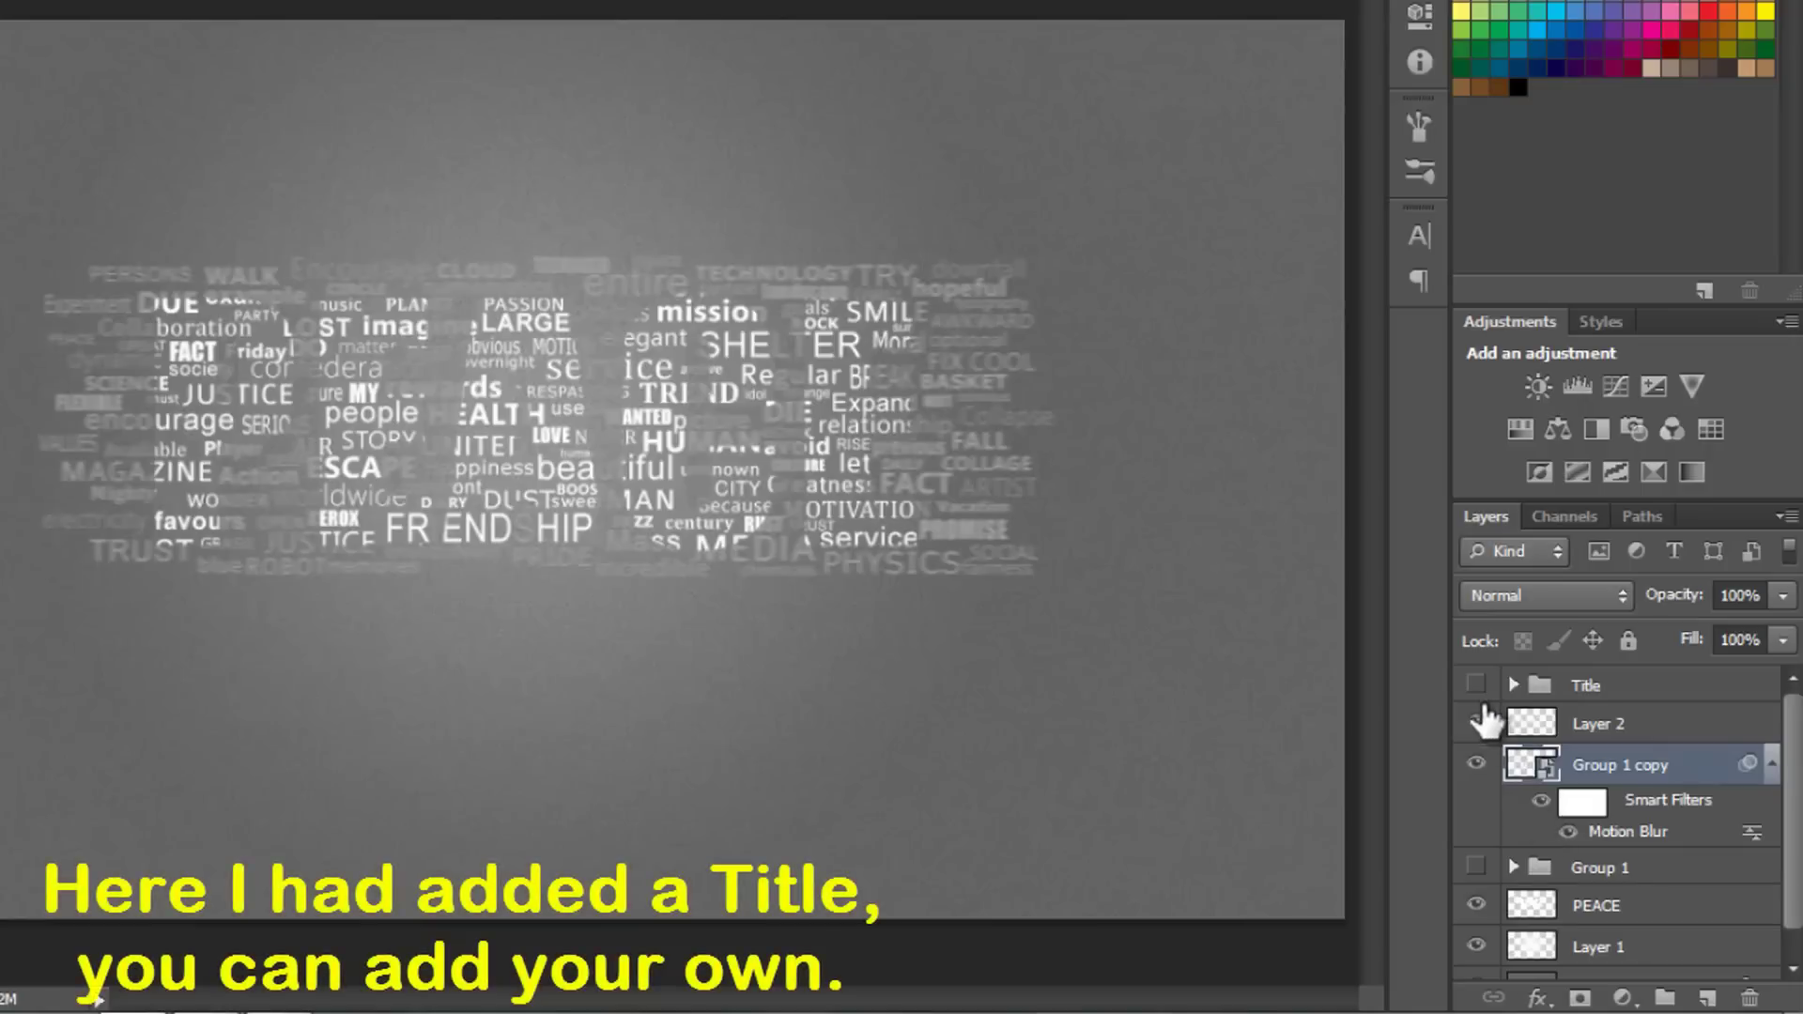
# Step: Turn on the Title group's visibility to reveal the peace quote beneath the word cloud
pyautogui.click(1476, 684)
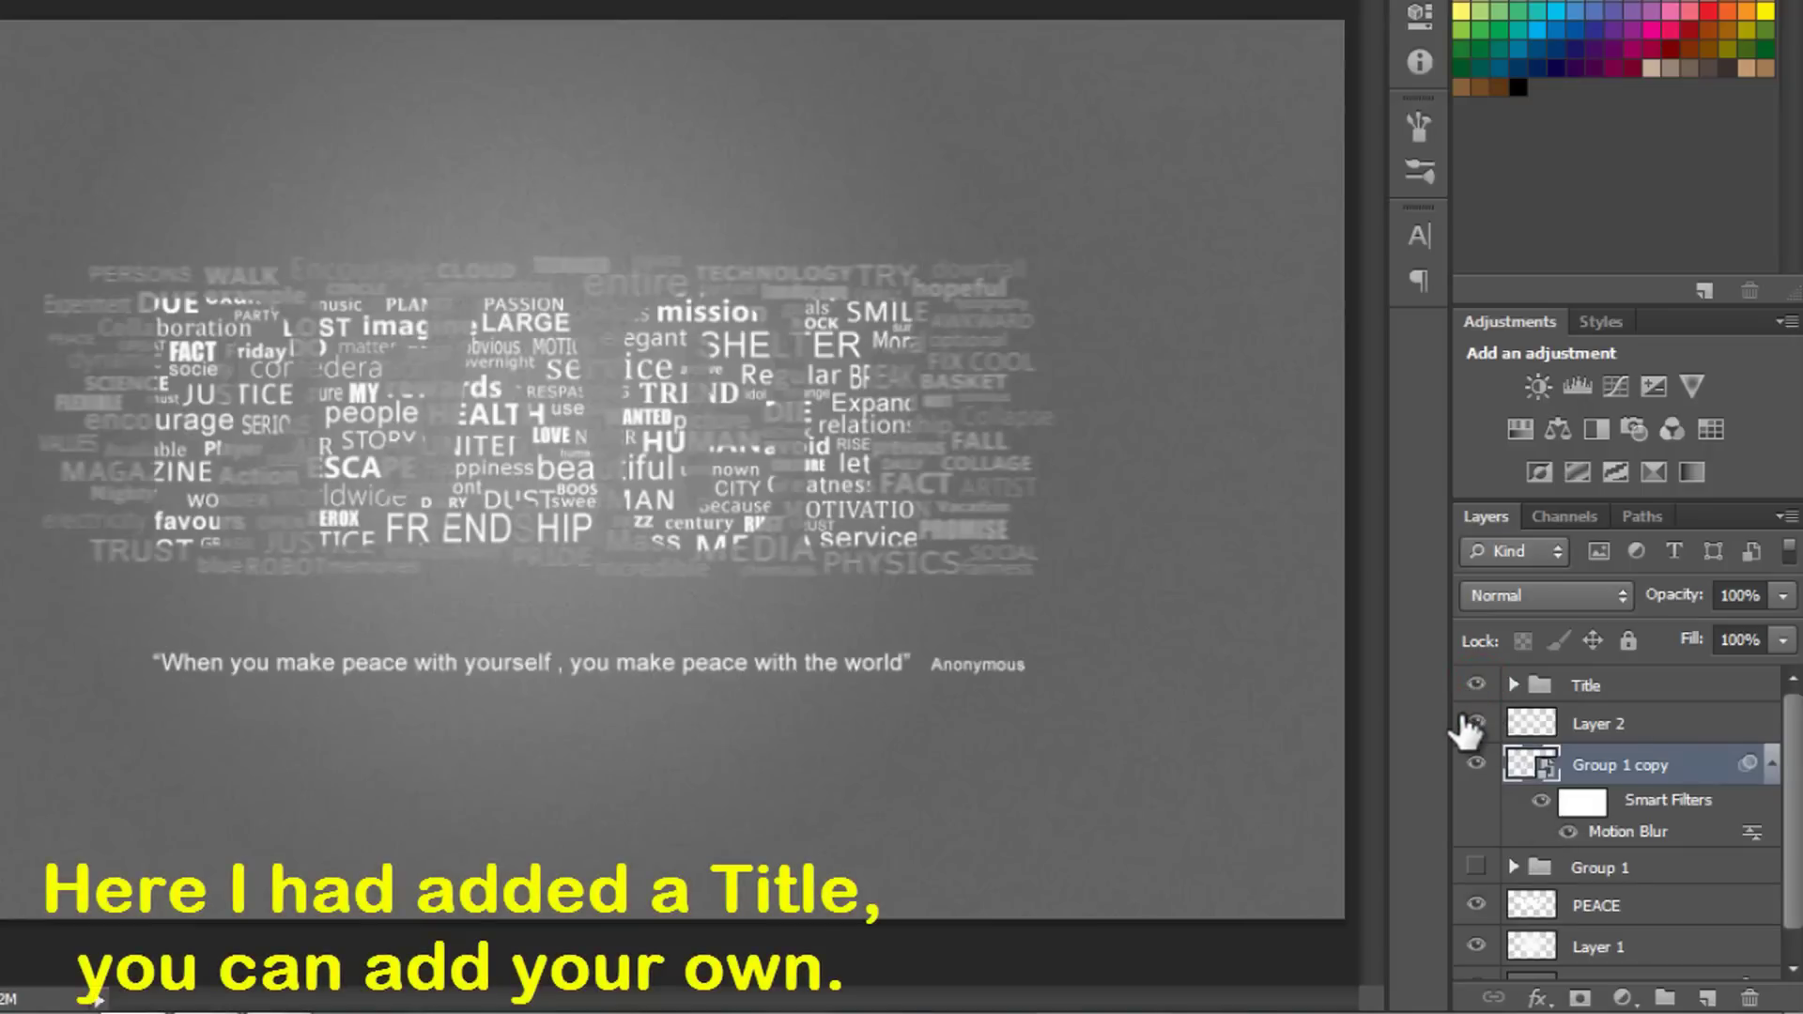